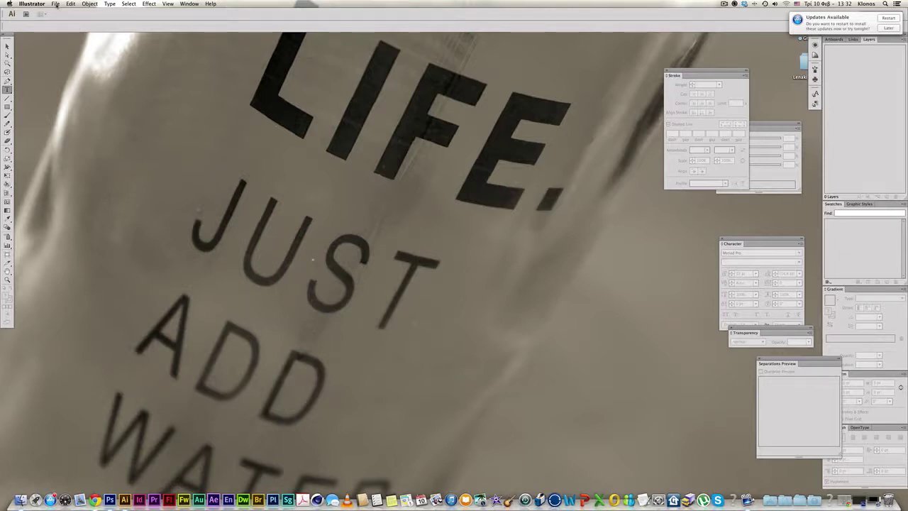
- Create a new single-artboard A4 document in landscape orientation with CMYK colour and pixel units
left_click(56, 5)
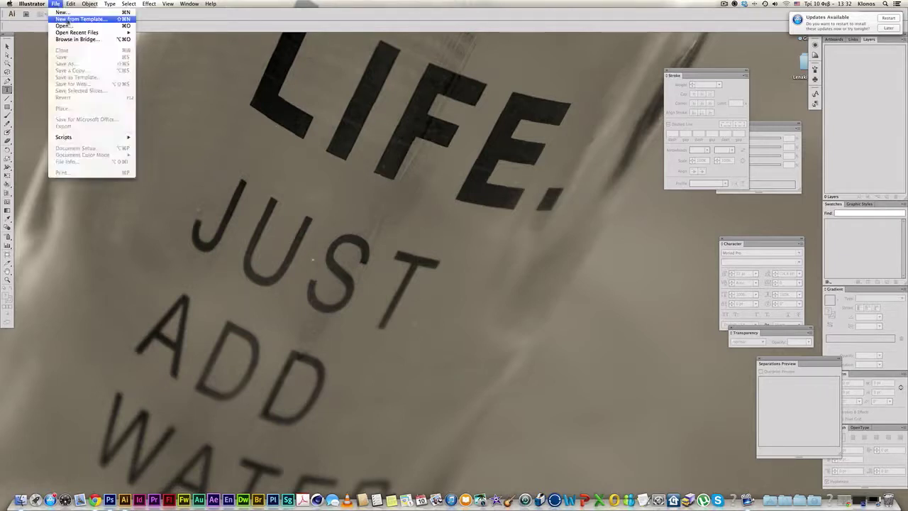
left_click(67, 14)
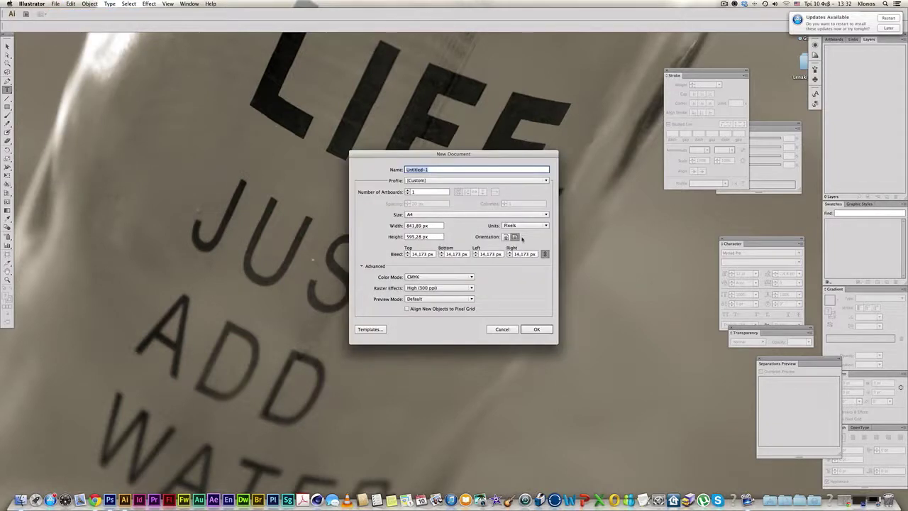
left_click(515, 237)
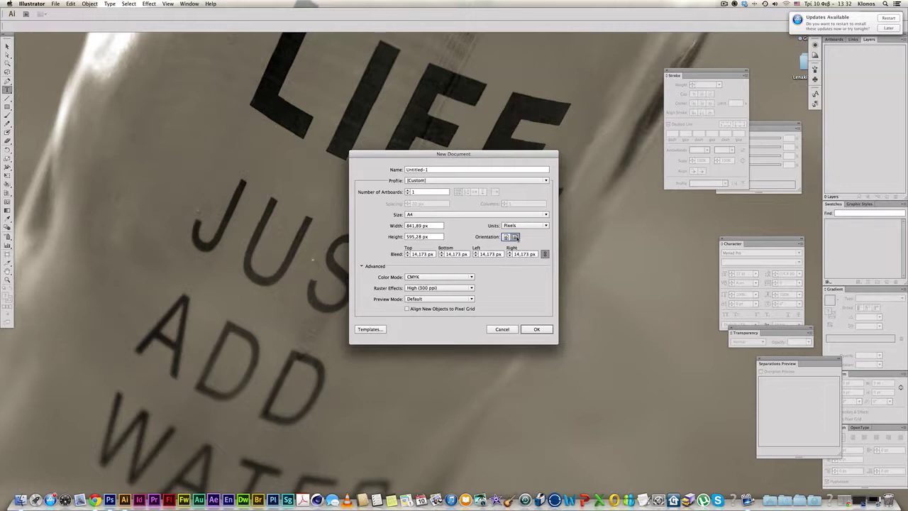
left_click(537, 330)
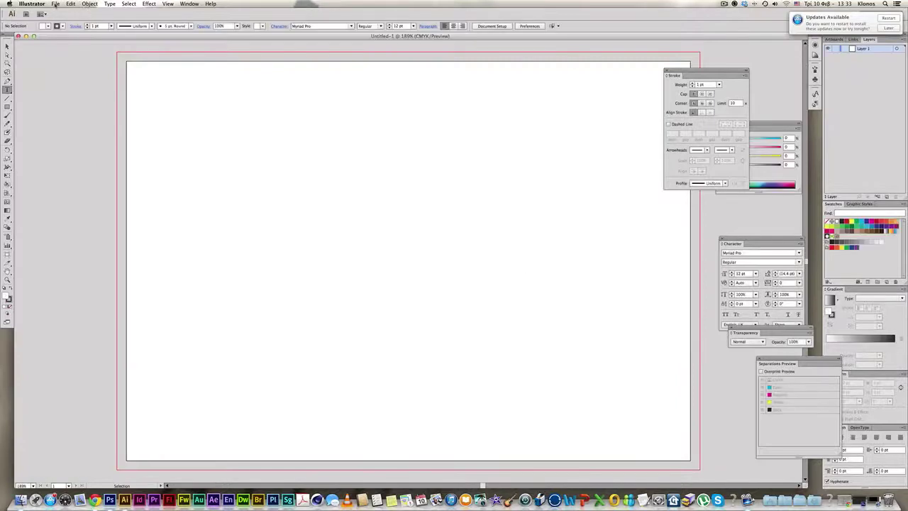
- Place the wolf image Casa_Stark.png from the Desktop into the document
left_click(56, 4)
left_click(75, 110)
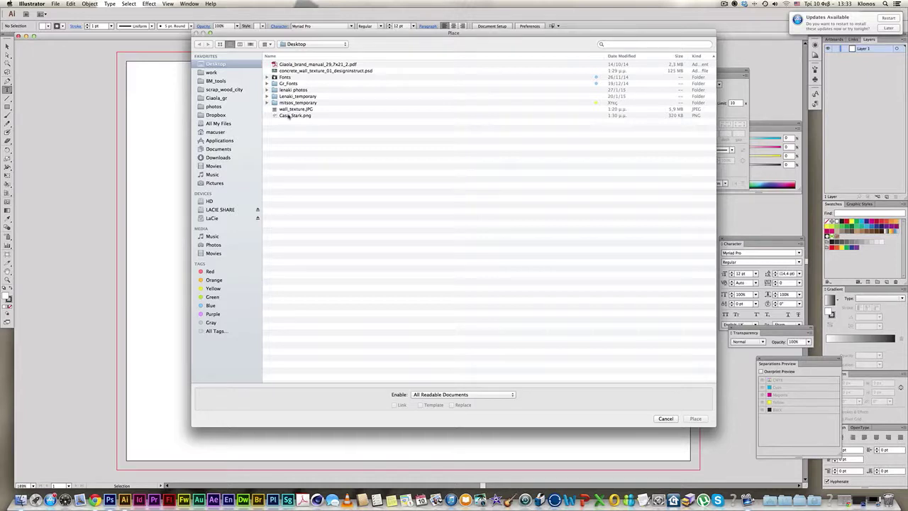
left_click(289, 117)
left_click(695, 419)
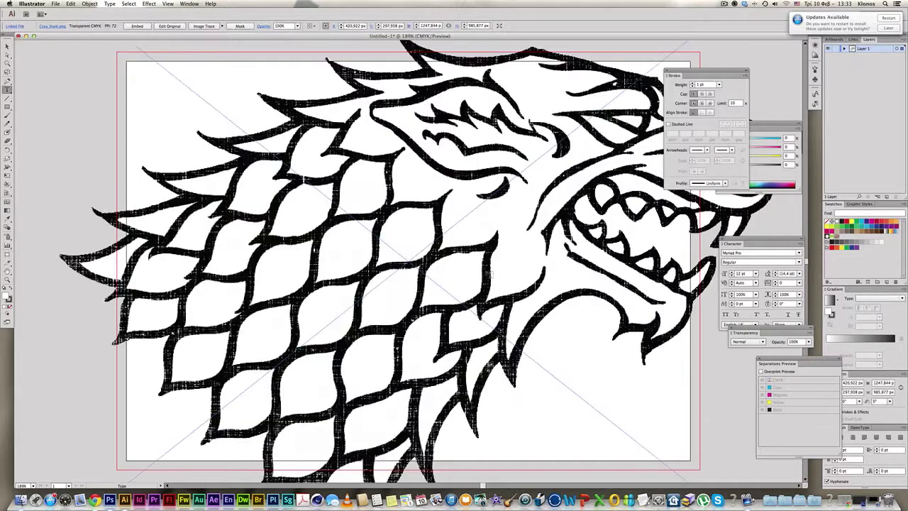
- Scale the placed wolf image uniformly to 90% and repeat the transformation five times so it fits the artboard
double_click(8, 159)
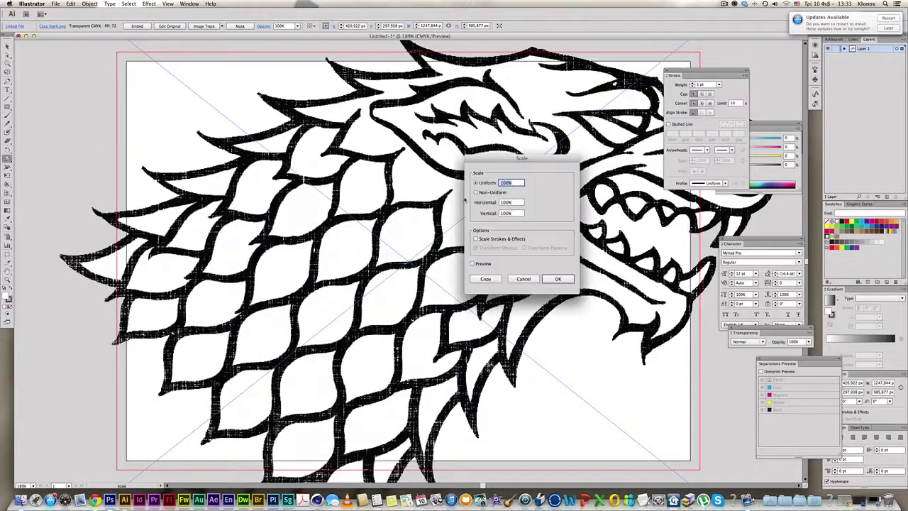
type("90")
key("Return")
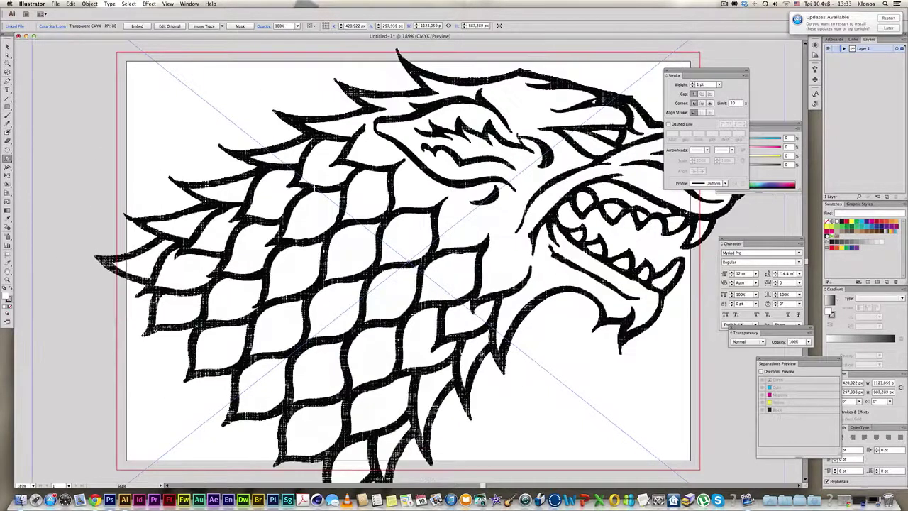
key("super+d")
key("super+d")
key("super+d")
key("super+d")
key("super+d")
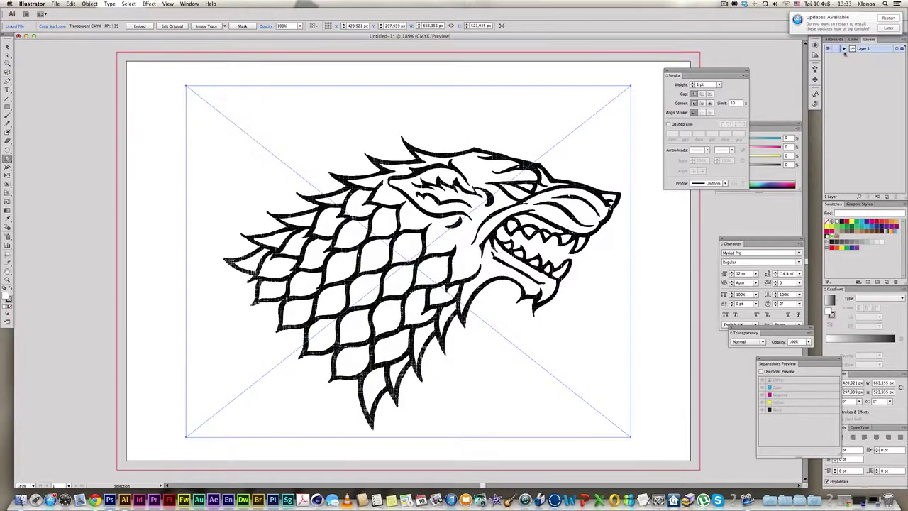
- Deselect the image, rename its layer to original_logo and lock that layer
key("super+shift+a")
double_click(864, 49)
type("wo")
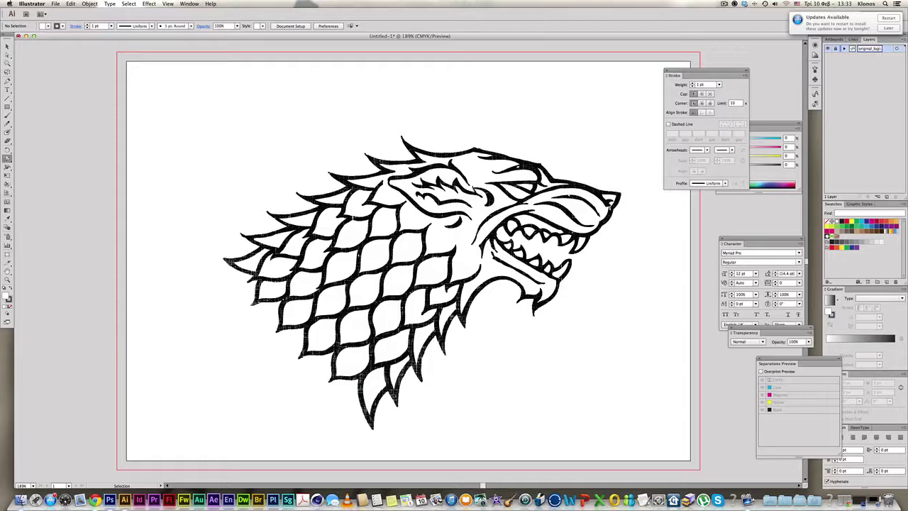
key("Return")
- Add a new layer above original_logo and set up the Pen tool with no fill and a red stroke
left_click(887, 196)
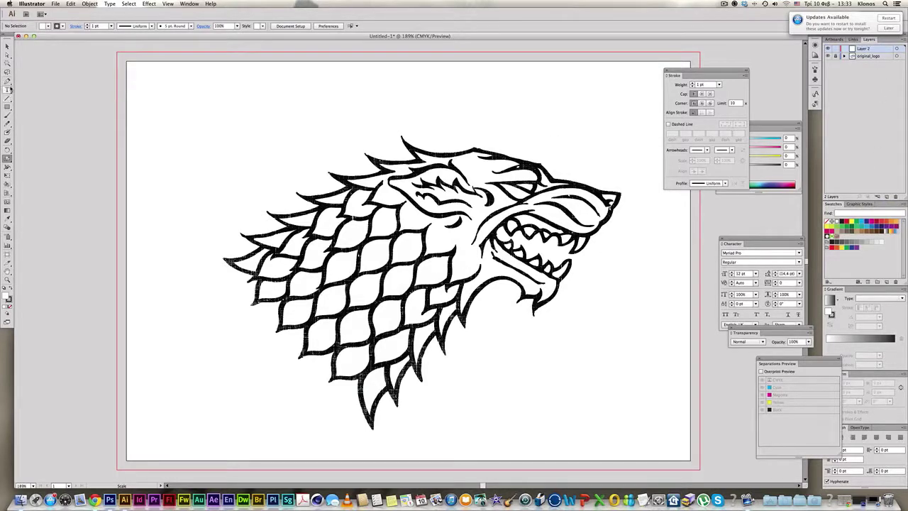
left_click(7, 81)
left_click(754, 168)
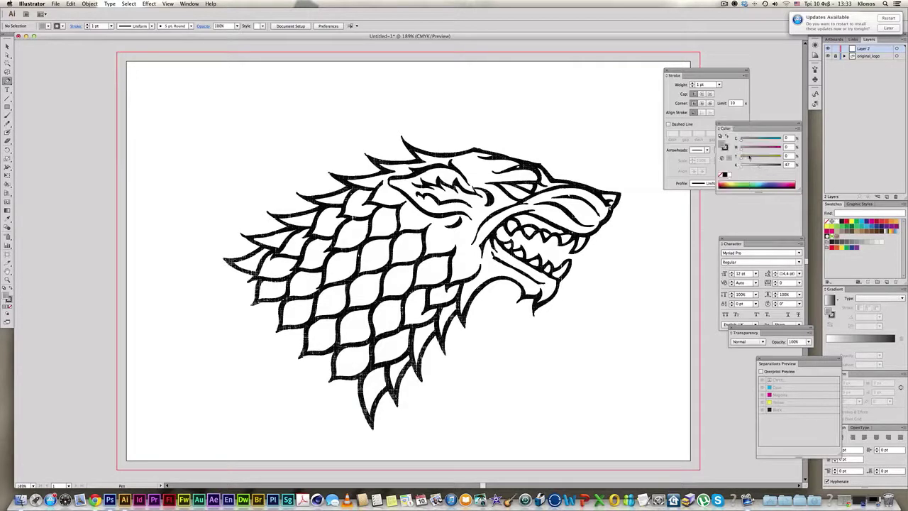
left_click(726, 148)
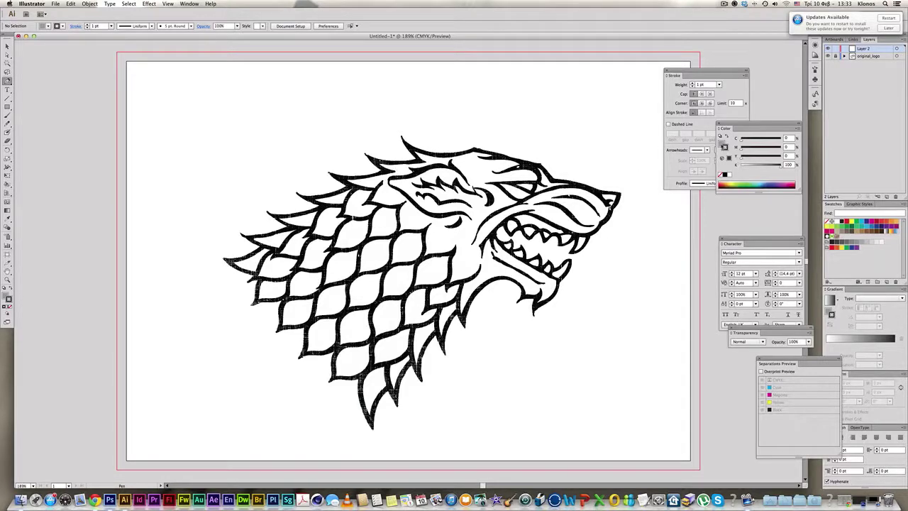
left_click(721, 144)
left_click(725, 148)
left_click(727, 183)
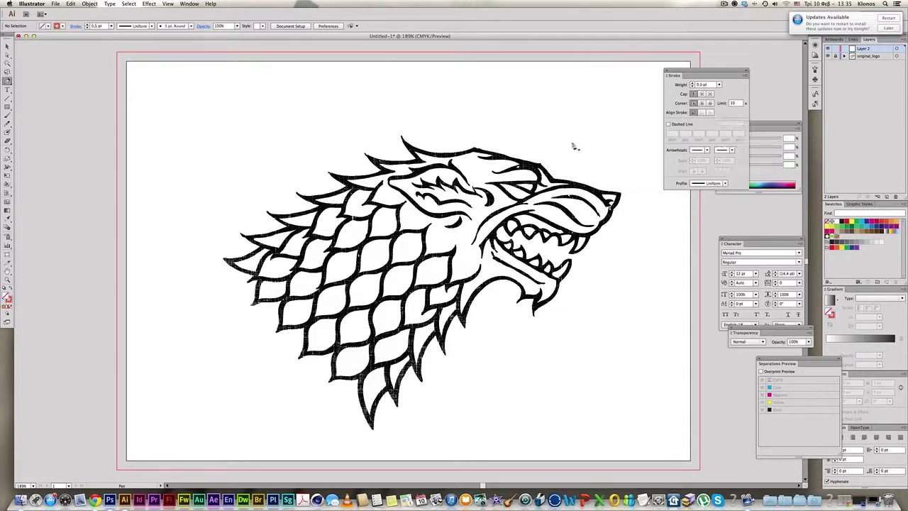
- Set the stroke weight to 0.5 pt
left_click(711, 85)
type("0")
key("Return")
- Trace the wolf's upper outline with the Pen tool from the foremost hair tip along the forehead to the brow corner
left_click_drag(379, 123, 552, 172)
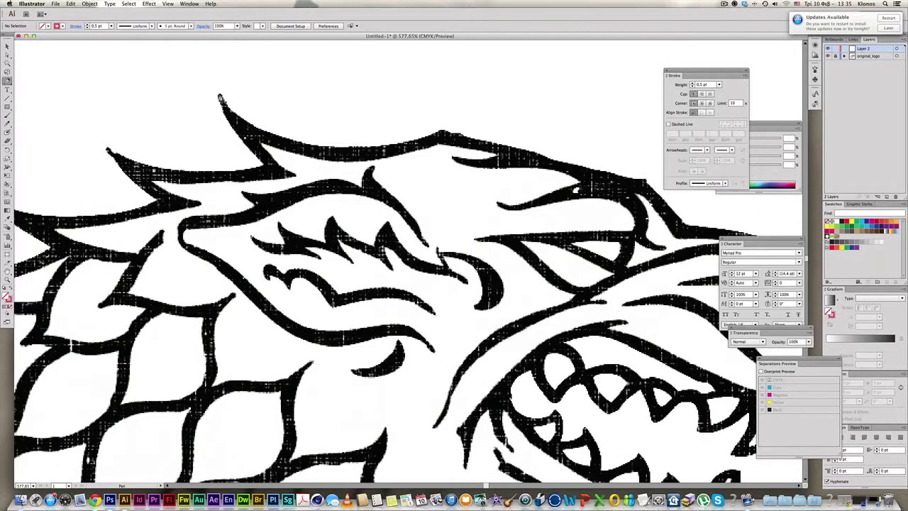
key("super")
key("p")
left_click(220, 96)
left_click_drag(308, 148, 348, 153)
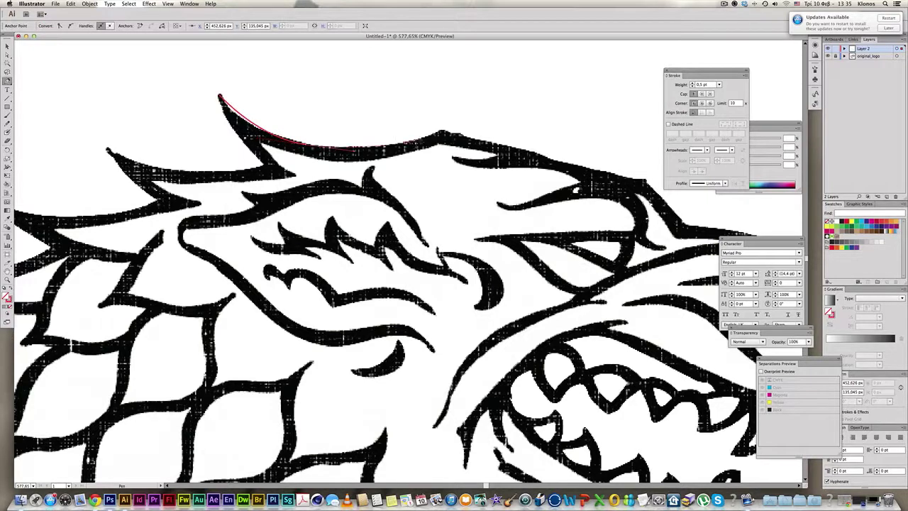
left_click(443, 132)
left_click(562, 161)
left_click_drag(644, 183, 500, 156)
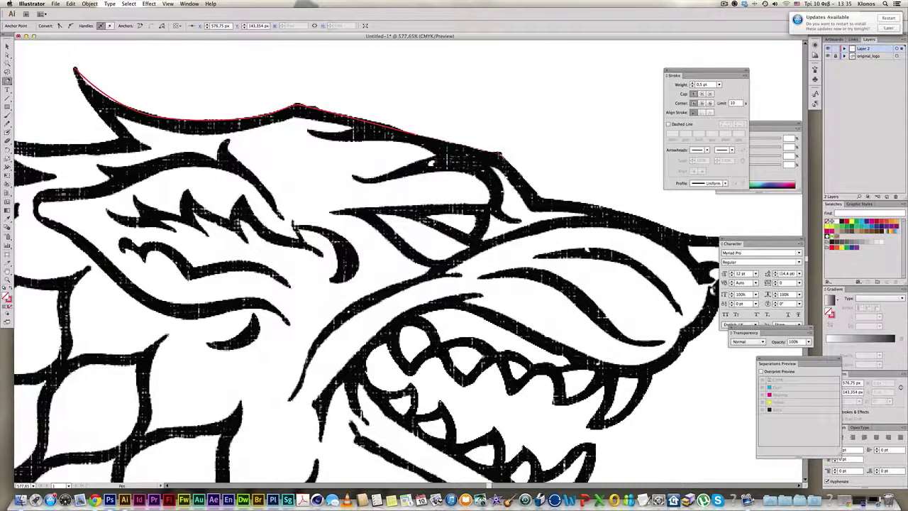
- Continue the outline from the brow along the top of the snout to the nose tip, redoing the misplaced nose anchor
left_click(544, 199)
left_click_drag(565, 203, 397, 164)
left_click_drag(495, 188, 533, 205)
left_click(563, 201)
left_click(576, 205)
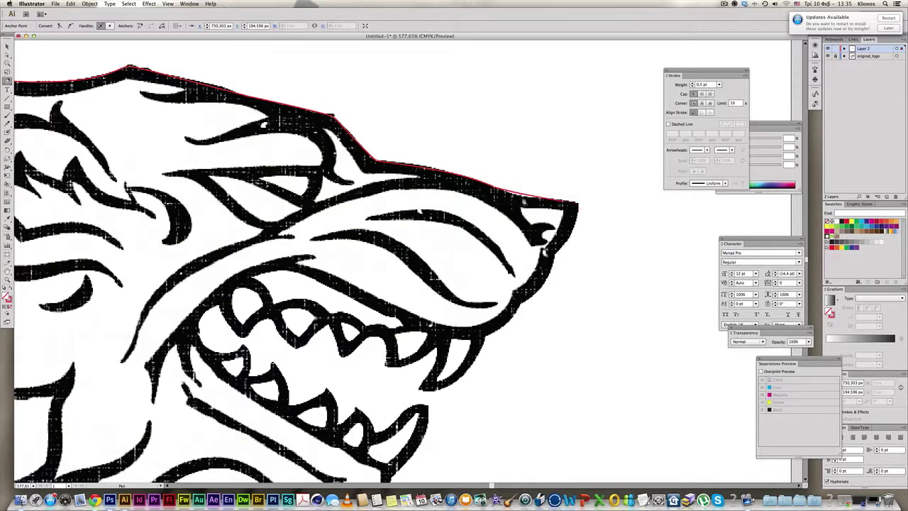
key("ctrl+z")
left_click_drag(527, 197, 547, 202)
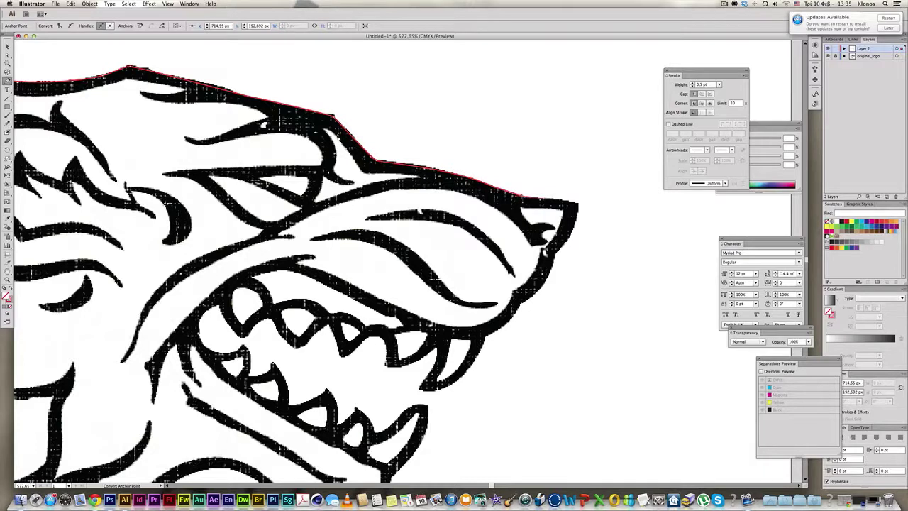
left_click(528, 198, "alt")
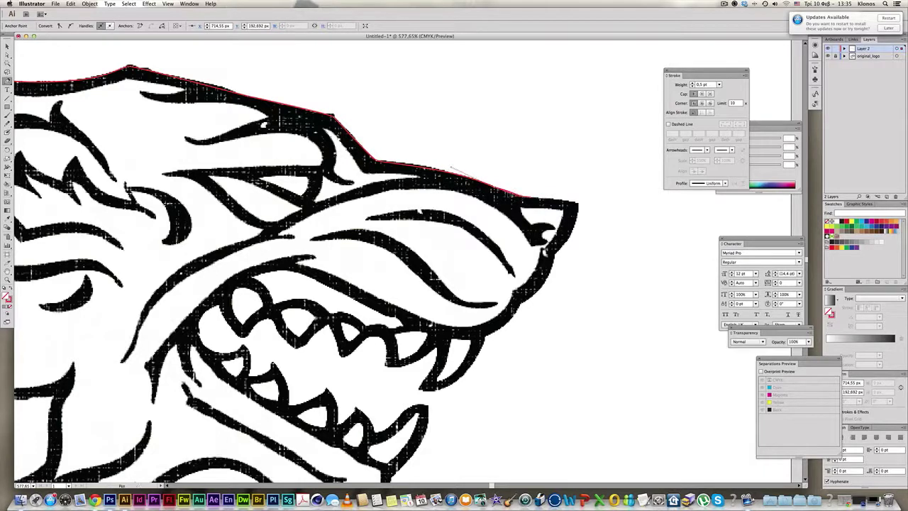
left_click(578, 205)
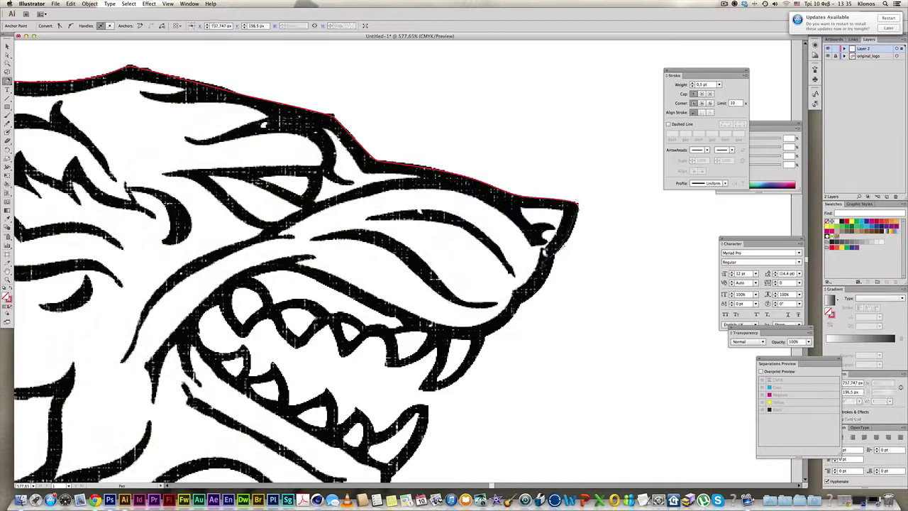
- Continue the outline from the nose tip down the front of the muzzle and around the large upper fang
left_click(548, 250)
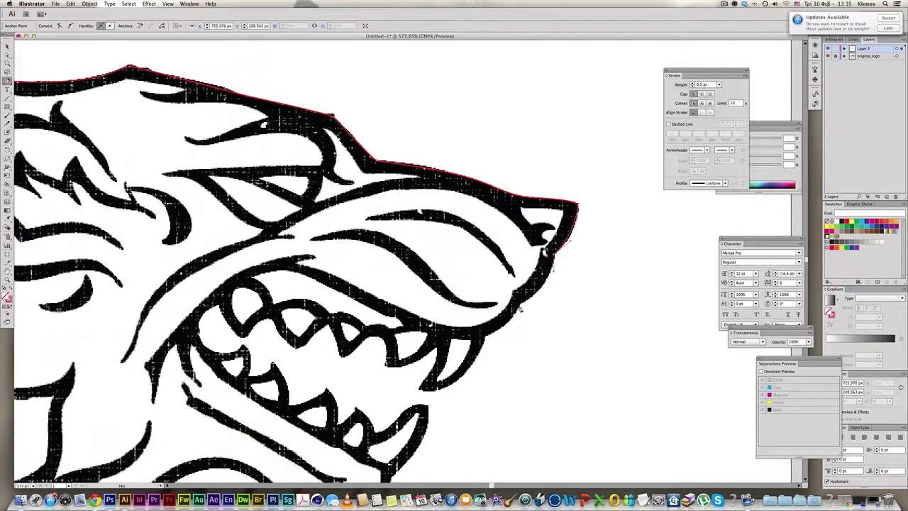
mouse_move(486, 336)
left_mouse_down()
mouse_move(466, 343)
mouse_move(486, 336)
left_mouse_up()
left_click_drag(506, 297, 576, 181)
mouse_move(489, 274)
left_mouse_down()
mouse_move(440, 282)
mouse_move(430, 274)
mouse_move(489, 273)
left_mouse_up()
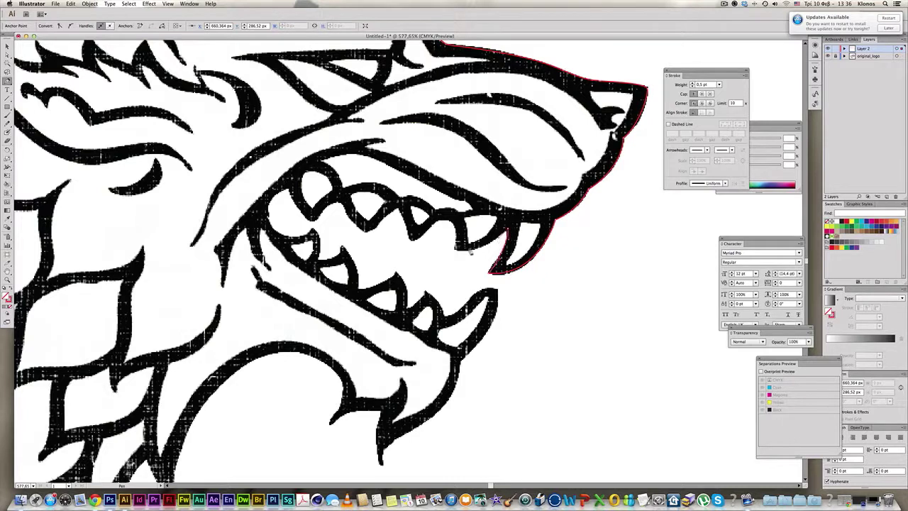
- Trace the lower edge of the upper teeth from the large fang to the back of the mouth
left_click(467, 252)
left_click_drag(456, 245, 292, 194)
left_click(290, 189)
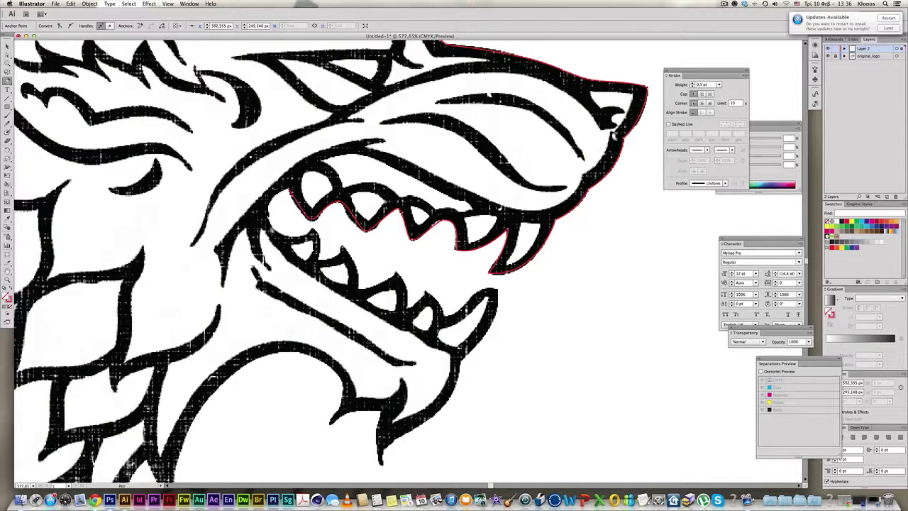
- Trace the curved back of the mouth and the two rearmost lower teeth, redoing the misplaced curve
left_click_drag(269, 231, 318, 228)
key("super+z")
left_click_drag(274, 229, 291, 260)
left_click(274, 230)
left_click_drag(341, 239, 350, 253)
left_click(358, 285)
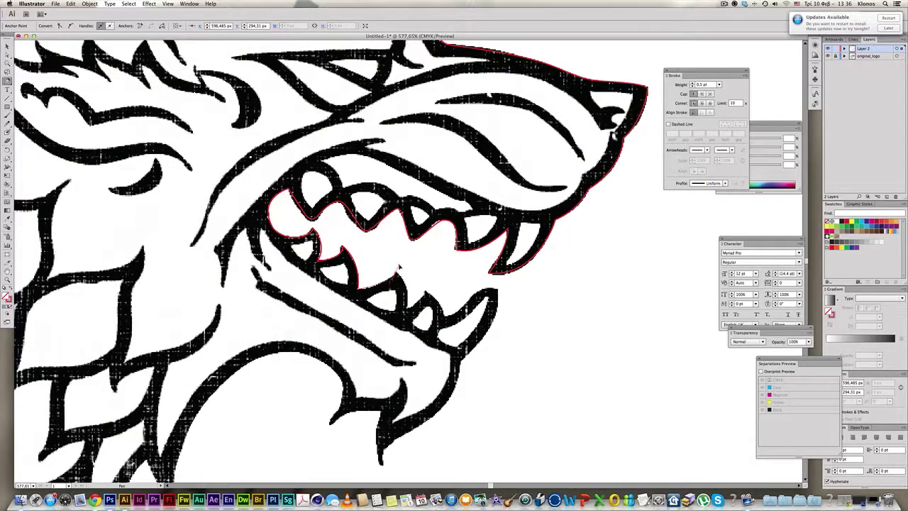
- Continue the outline over the front lower teeth and up to the tip of the large lower fang
left_click(397, 274)
left_click(410, 300)
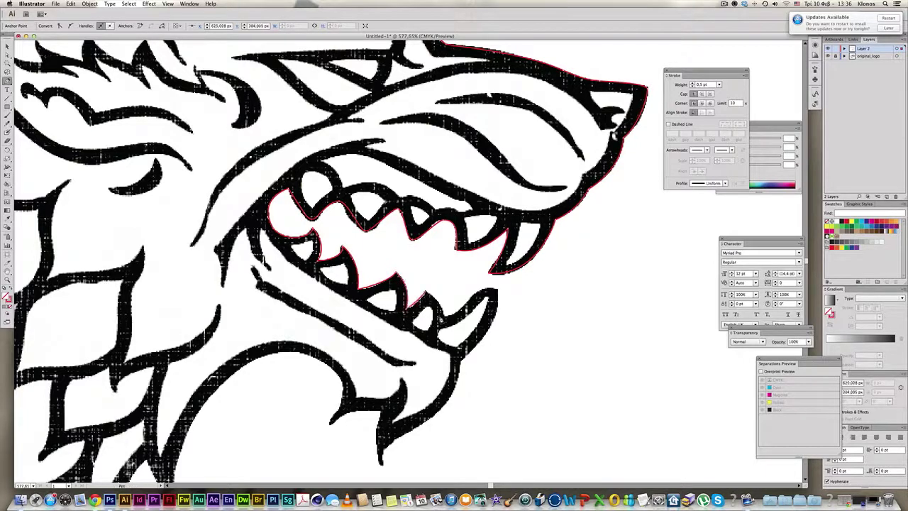
left_click_drag(445, 330, 446, 334)
left_click(445, 317)
left_click_drag(476, 298, 492, 294)
left_click(504, 301)
- Trace the outer edge of the large lower fang down to the jaw and remove the surplus last segment
left_click_drag(460, 362, 422, 392)
left_click(461, 362)
left_click(460, 378)
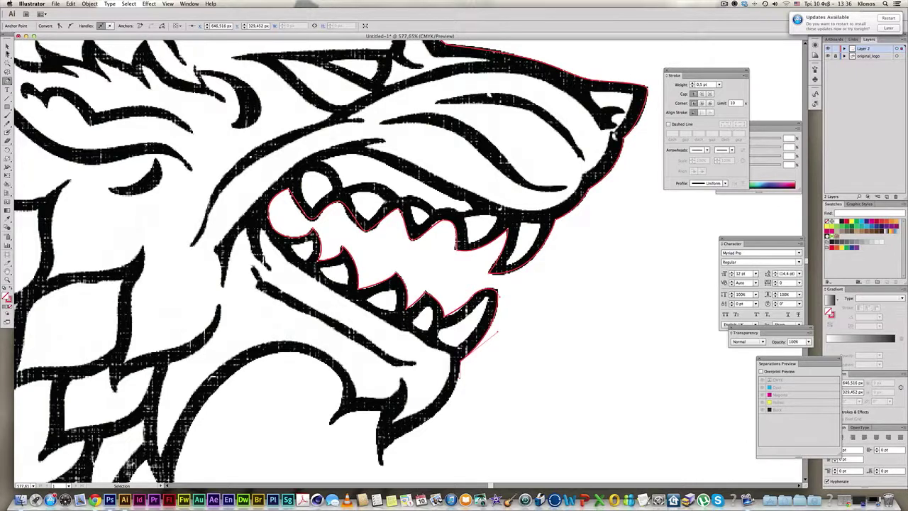
key("Delete")
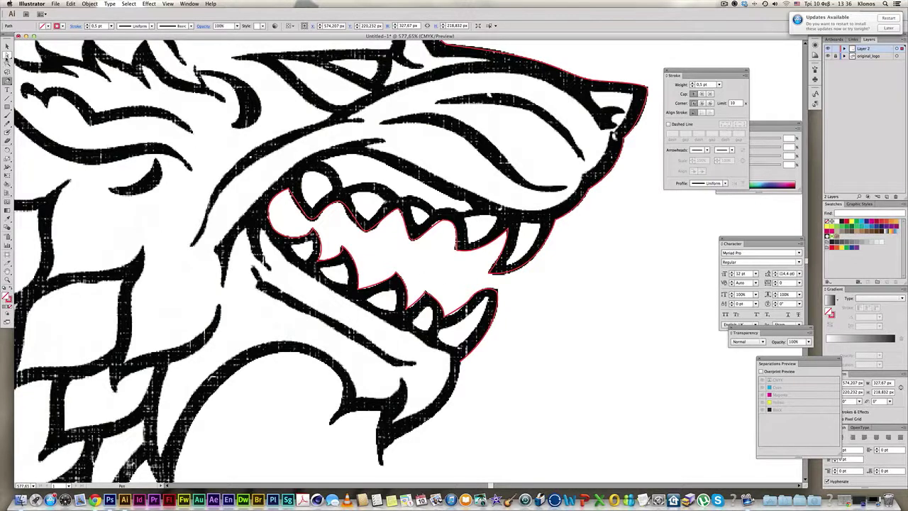
- Adjust the curve along the inner edge of the large lower fang with Direct Selection, then deselect the path
left_click(8, 55)
left_click(464, 308)
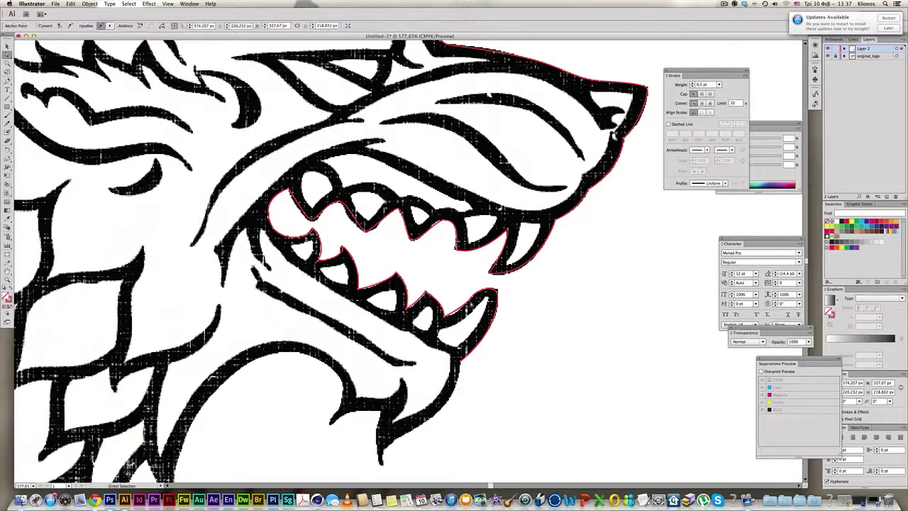
left_click_drag(469, 305, 489, 285)
left_click(445, 315)
left_click(465, 307)
left_click(463, 310)
left_click_drag(464, 310, 463, 306)
left_click(222, 208)
- Resume the outline with the Pen tool from the lower fang's base around the jaw and both chin spikes
left_click(7, 81)
left_click_drag(475, 360, 509, 281)
left_click(497, 284)
left_click_drag(467, 335, 439, 355)
mouse_move(415, 383)
left_mouse_down()
mouse_move(415, 399)
mouse_move(410, 372)
left_mouse_up()
left_click_drag(416, 330, 374, 330)
left_click_drag(364, 281, 359, 277)
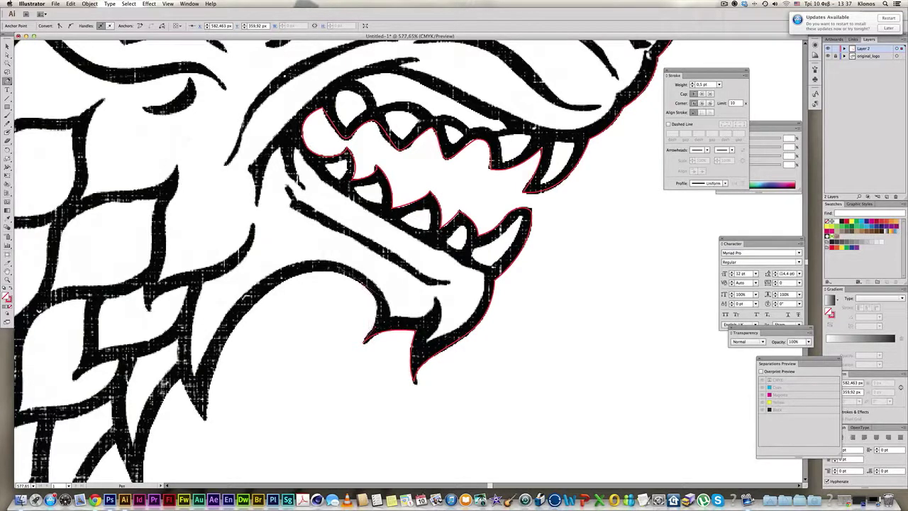
- Trace the throat arch from the chin to the first neck spike and around that spike
left_click_drag(306, 297, 485, 243)
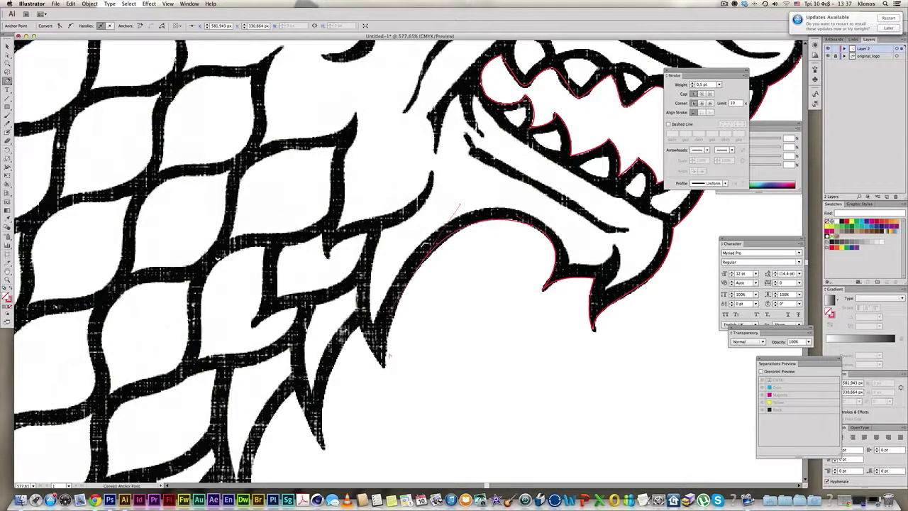
left_click(383, 365)
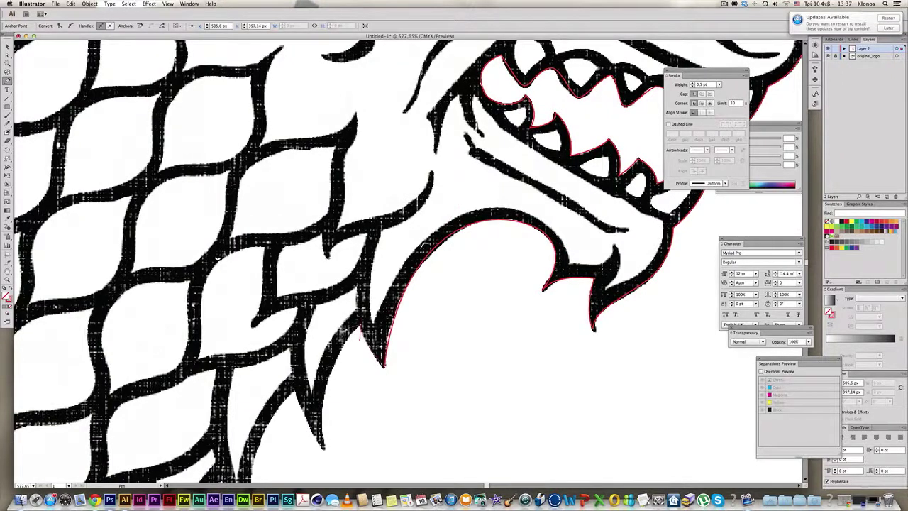
left_click_drag(349, 390, 425, 274)
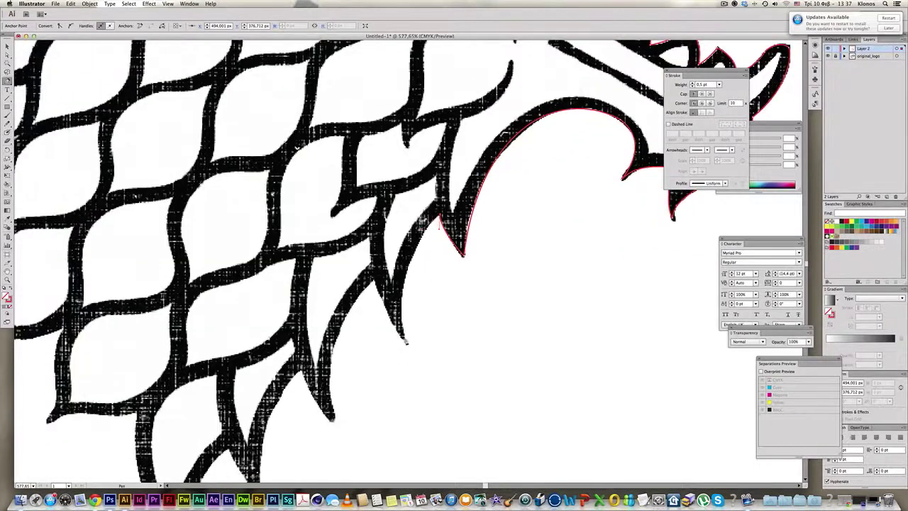
- Trace the next three fur spikes down the neck to the notch before the lowest spike
mouse_move(406, 341)
left_mouse_down()
mouse_move(415, 405)
mouse_move(389, 339)
left_mouse_up()
mouse_move(374, 278)
left_mouse_down()
mouse_move(373, 265)
mouse_move(367, 288)
left_mouse_up()
left_click_drag(390, 339, 396, 337)
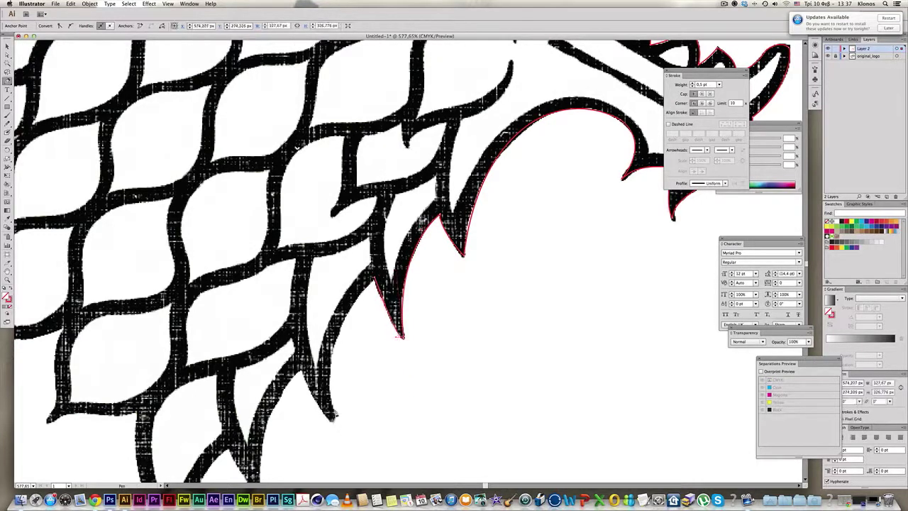
left_click_drag(332, 417, 369, 310)
left_click(361, 358)
left_click(331, 313)
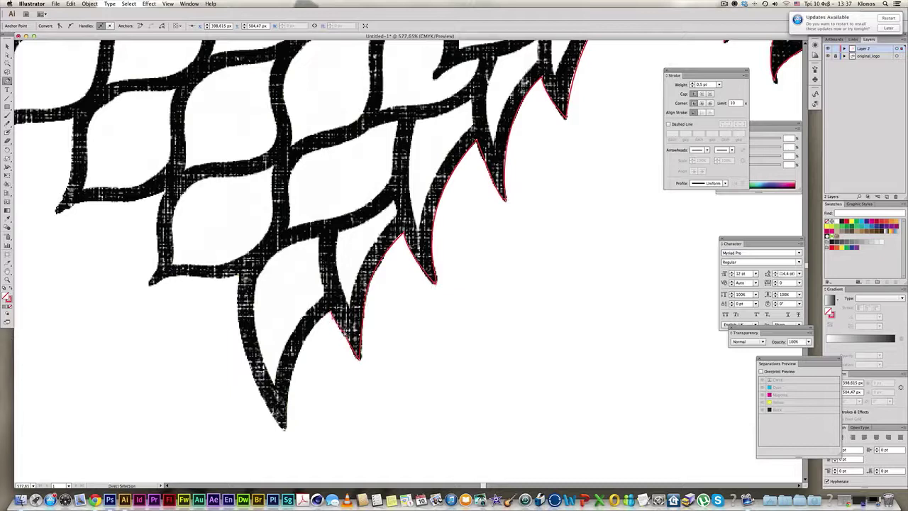
- Trace the lowest neck spike with the Pen tool, down to its tip and up its back edge to the next scale
left_click_drag(345, 336, 342, 330)
left_click_drag(305, 359, 334, 354)
left_click(333, 380)
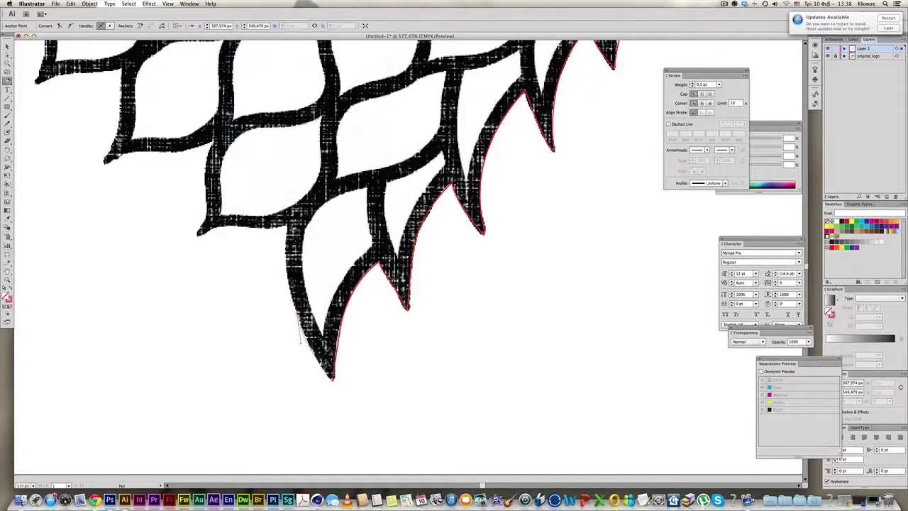
left_click_drag(297, 312, 296, 311)
left_click_drag(287, 226, 285, 196)
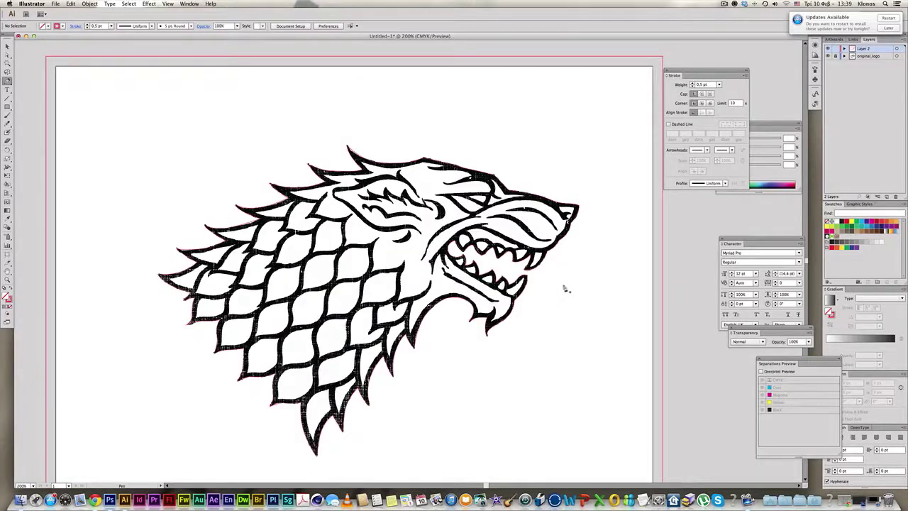
- Trace a new path along the inner edge of the crown and around the first brow streak to the notch above the second
scroll(578, 291, "down", 2)
scroll(577, 290, "left", 2)
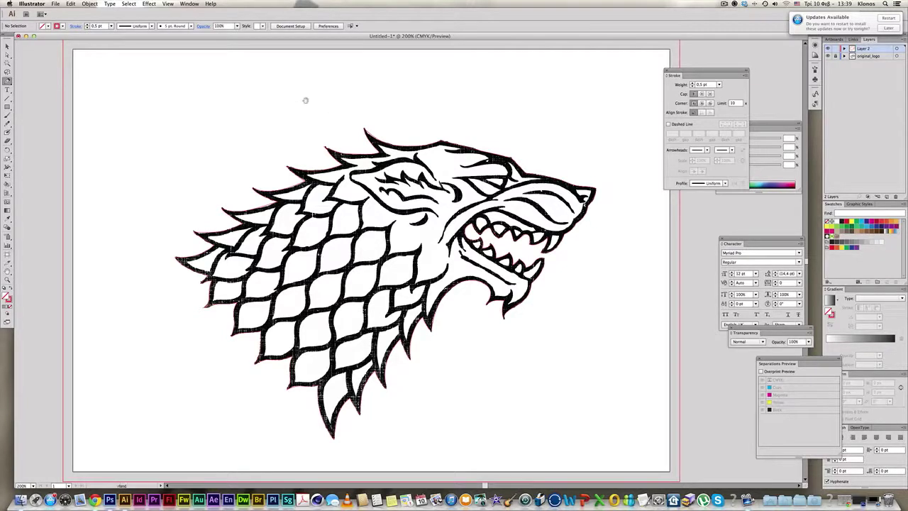
left_click_drag(334, 107, 505, 153)
left_click_drag(199, 135, 493, 361)
left_click(240, 144)
left_click_drag(417, 188, 467, 215)
left_click_drag(468, 216, 350, 233)
left_click_drag(479, 201, 529, 187)
mouse_move(634, 205)
left_mouse_down()
mouse_move(455, 205)
mouse_move(519, 215)
mouse_move(477, 225)
left_mouse_up()
mouse_move(408, 227)
left_mouse_down()
mouse_move(395, 227)
mouse_move(505, 249)
left_mouse_up()
left_click(380, 221)
left_click_drag(600, 248, 634, 250)
left_click_drag(692, 279, 555, 236)
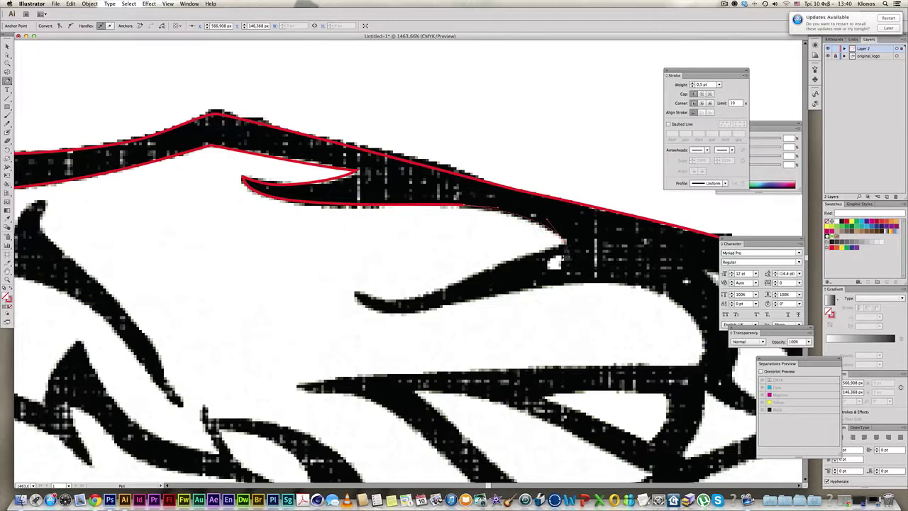
- Trace around the second brow streak, from the notch out to its tip and back along its lower edge
left_click(565, 243)
left_click_drag(469, 276, 451, 283)
mouse_move(380, 298)
left_mouse_down()
mouse_move(360, 293)
mouse_move(409, 312)
left_mouse_up()
left_click(354, 289)
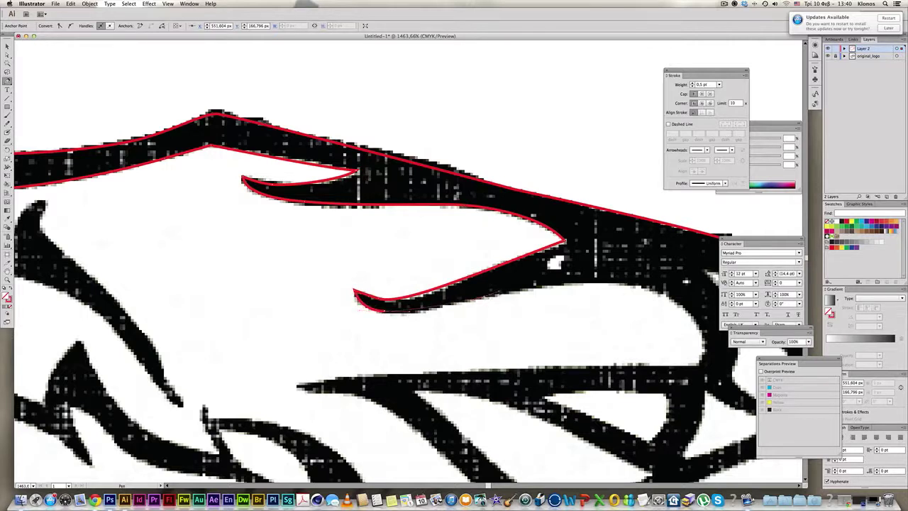
left_click(596, 282)
- Trace the inner eye corner, the upper eyelid line to its pointed end, and the first part of the under-eye curve
scroll(621, 286, "right", 5)
scroll(621, 286, "down", 2)
left_click_drag(557, 278, 557, 280)
left_click(545, 304)
left_click_drag(293, 310, 293, 313)
key("super+minus")
key("super+minus")
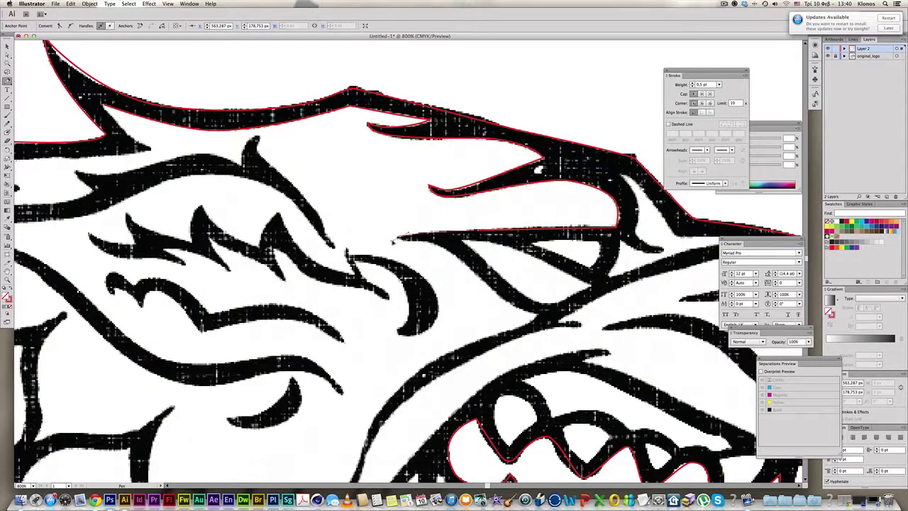
left_click_drag(402, 237, 471, 271)
left_click_drag(506, 299, 522, 309)
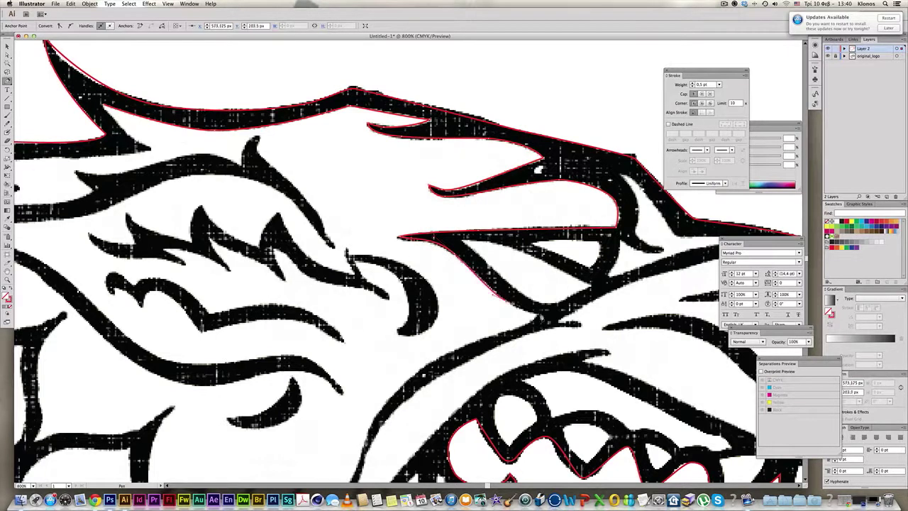
left_click(540, 313)
left_click_drag(385, 257, 624, 388)
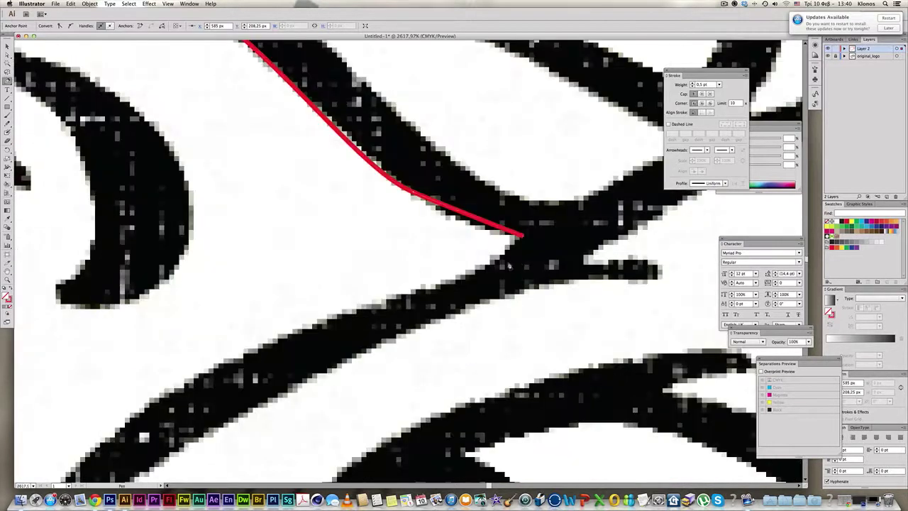
key("super+z")
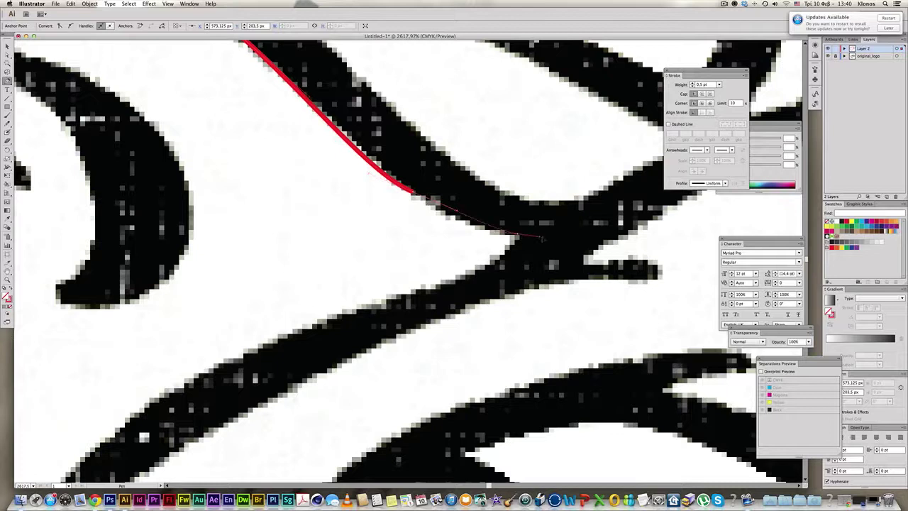
key("super+z")
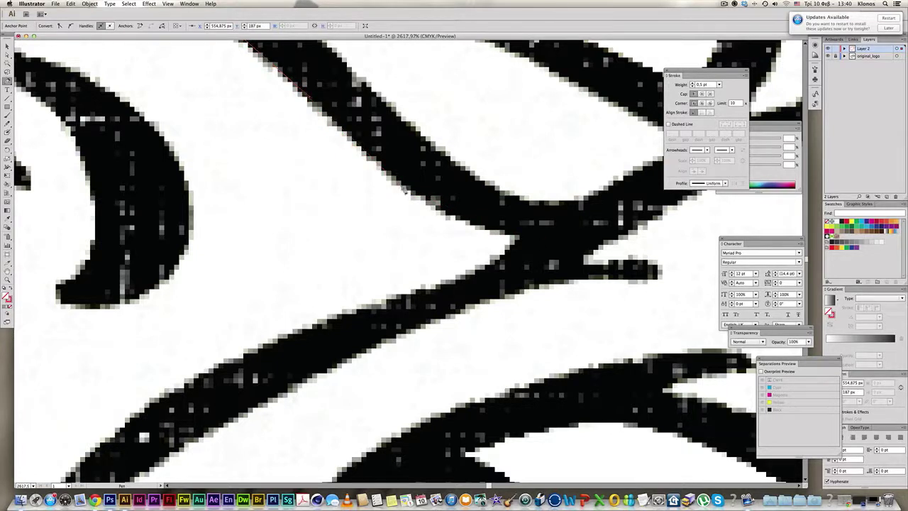
key("super+shift+z")
- Continue the under-eye line to the junction with the muzzle line, then trace the muzzle line's outer edge toward the cheek
left_click(447, 212)
left_click(518, 235)
left_click_drag(437, 284, 382, 297)
left_click_drag(386, 299, 499, 189)
left_click_drag(379, 234, 315, 263)
left_click_drag(285, 310, 490, 156)
left_click_drag(429, 173, 388, 202)
left_click(432, 221, "alt+super")
left_click(432, 221, "alt+super")
left_click(431, 221, "alt+super")
left_click(431, 222, "alt+super")
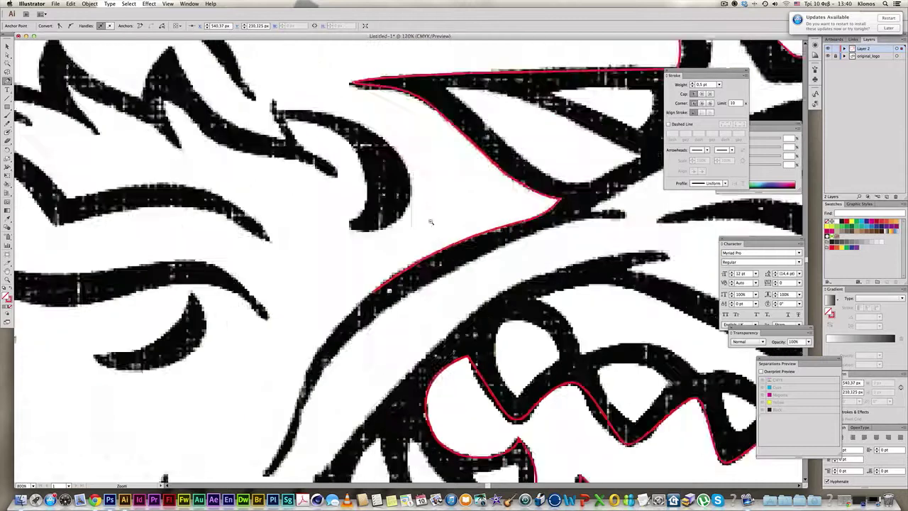
left_click(418, 243, "alt+super")
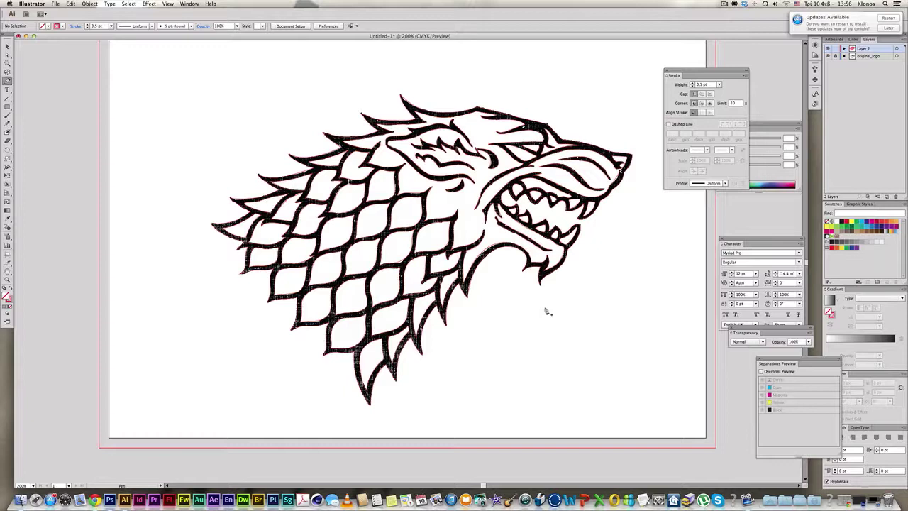
- Select the traced paths and inspect them in Outline view, then deselect and return to Preview
key("v")
scroll(526, 255, "right", 2)
left_click_drag(147, 71, 661, 386)
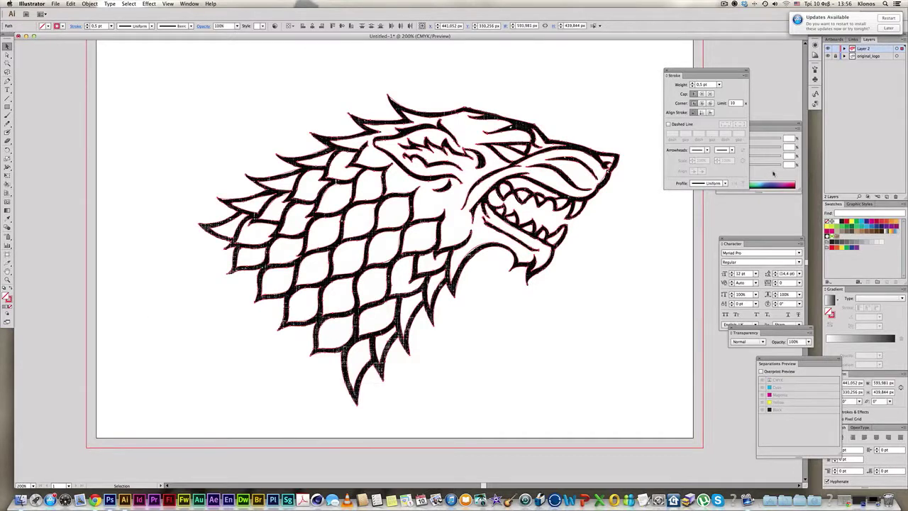
left_click(773, 174)
key("super+y")
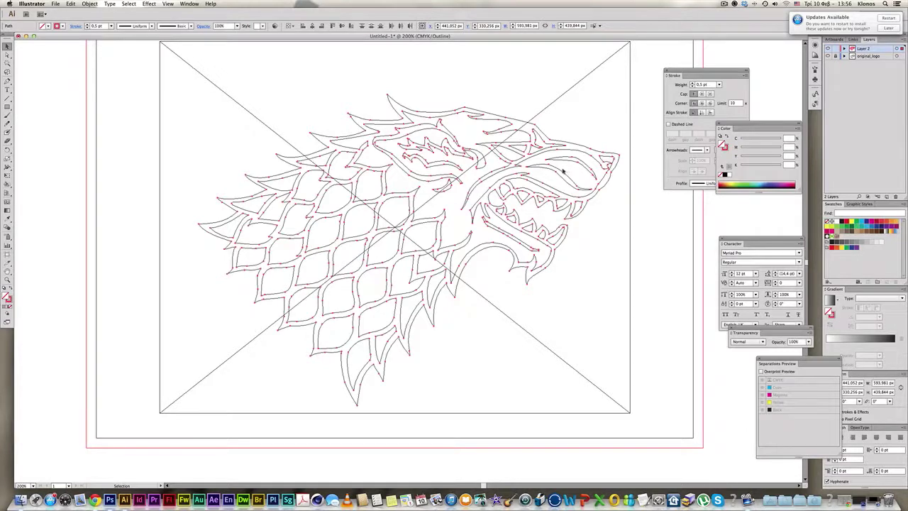
left_click(433, 73)
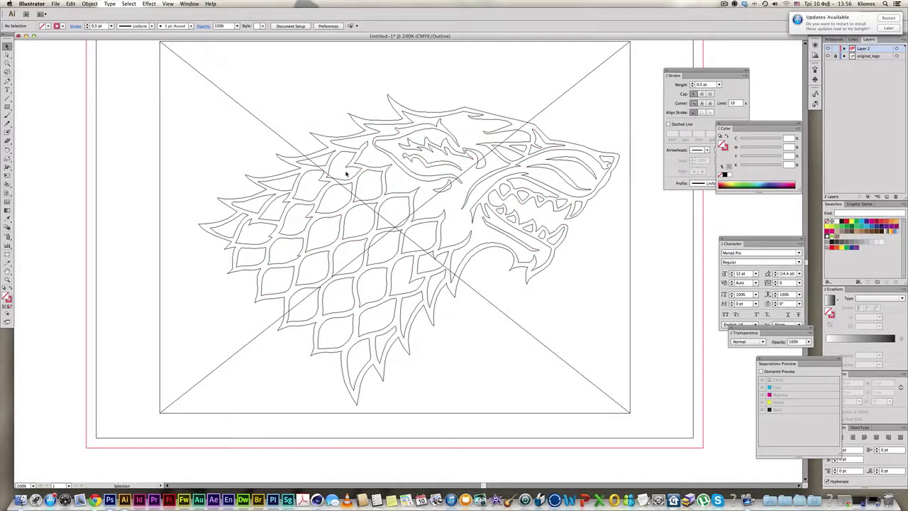
key("super+y")
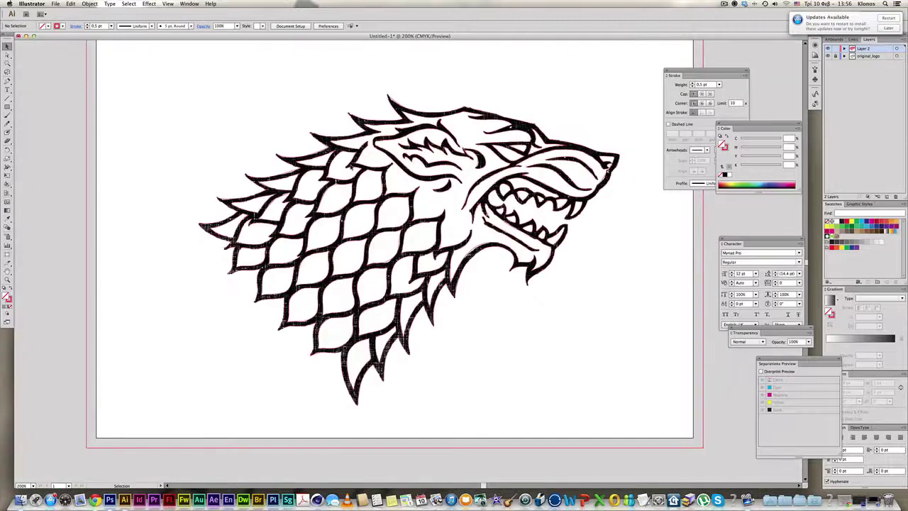
- Fill all the traced wolf paths with 47% black grey, then deselect them
key("super+a")
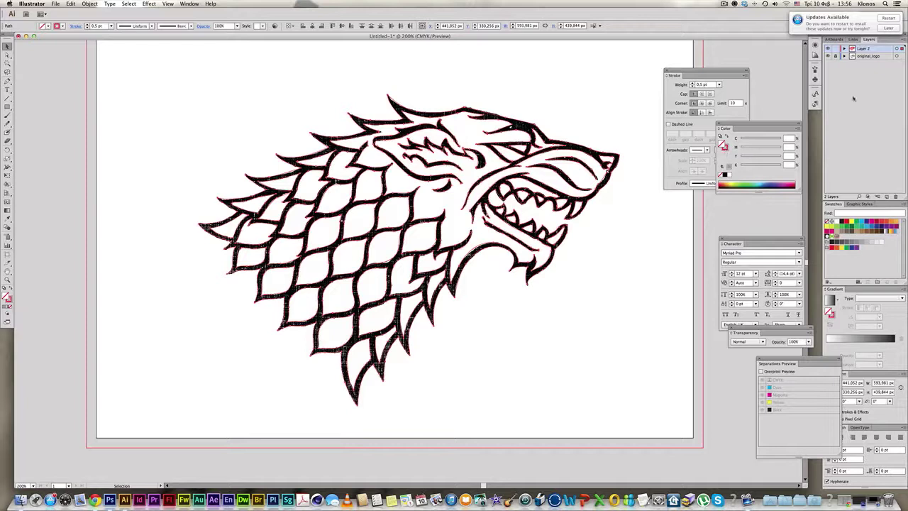
left_click(729, 167)
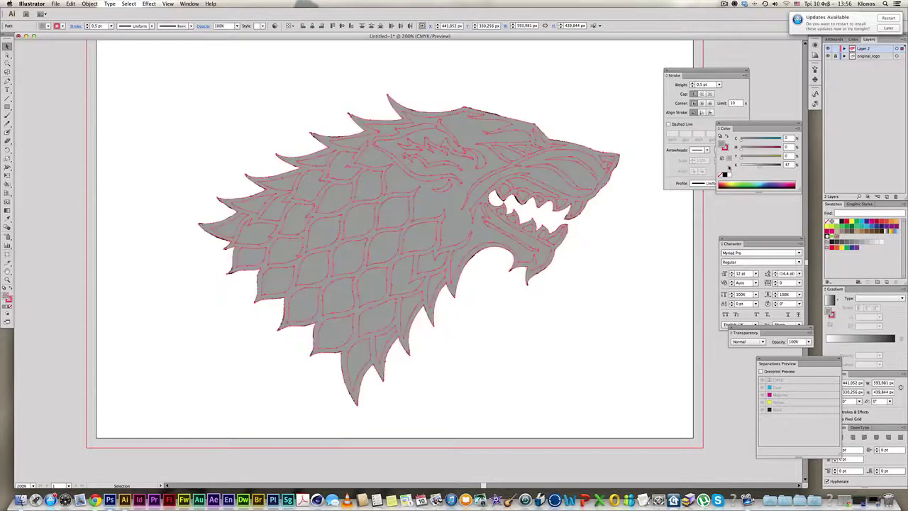
left_click(627, 271)
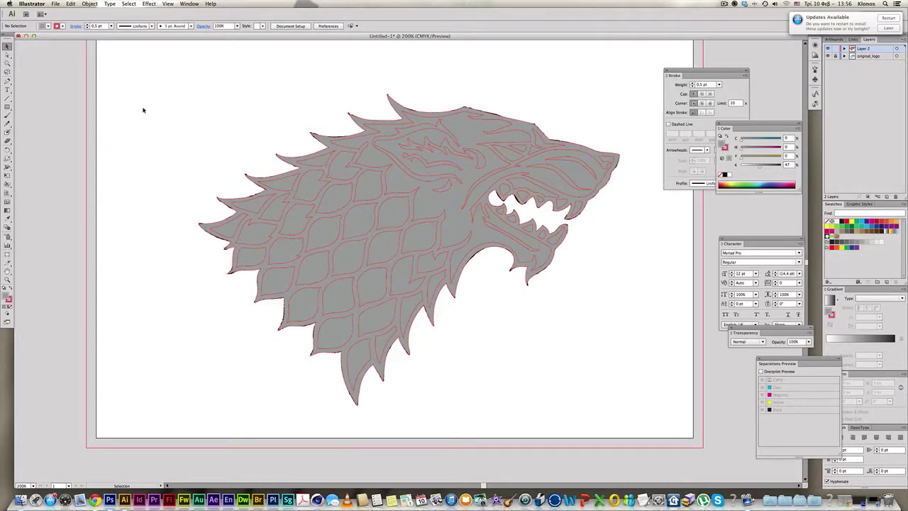
- Apply the Pathfinder Divide operation to all the wolf paths, then ungroup the resulting pieces and deselect them
key("a")
key("super+a")
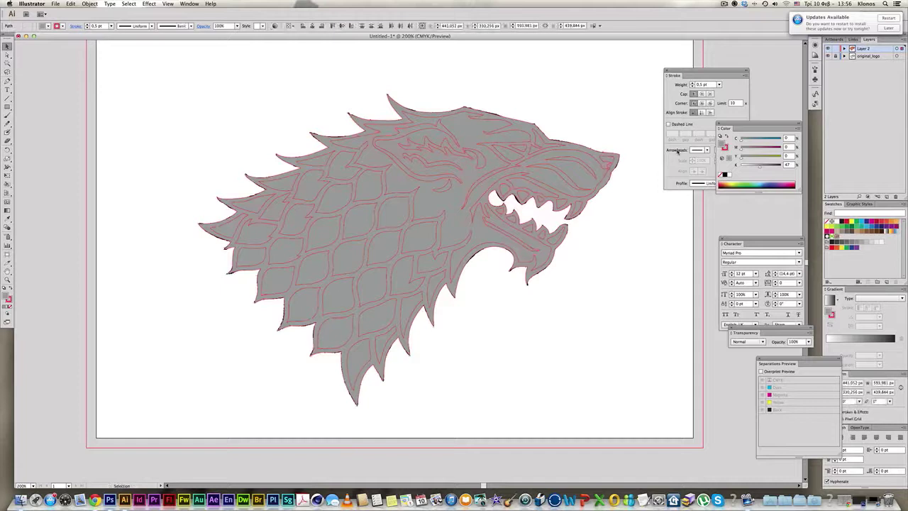
left_click(189, 3)
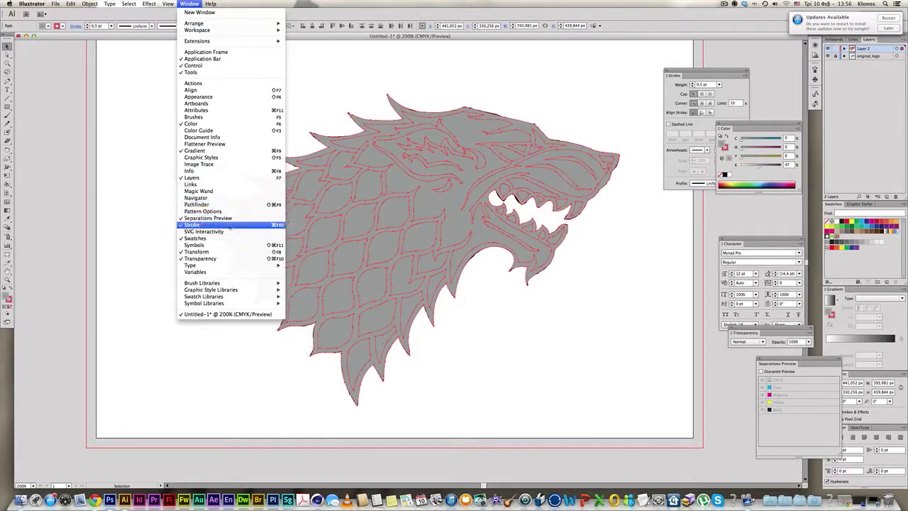
left_click(228, 205)
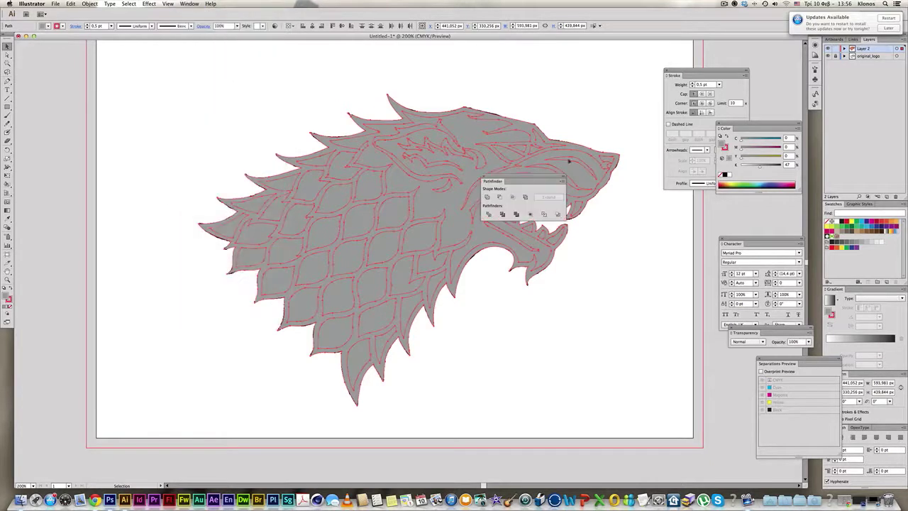
left_click(489, 214)
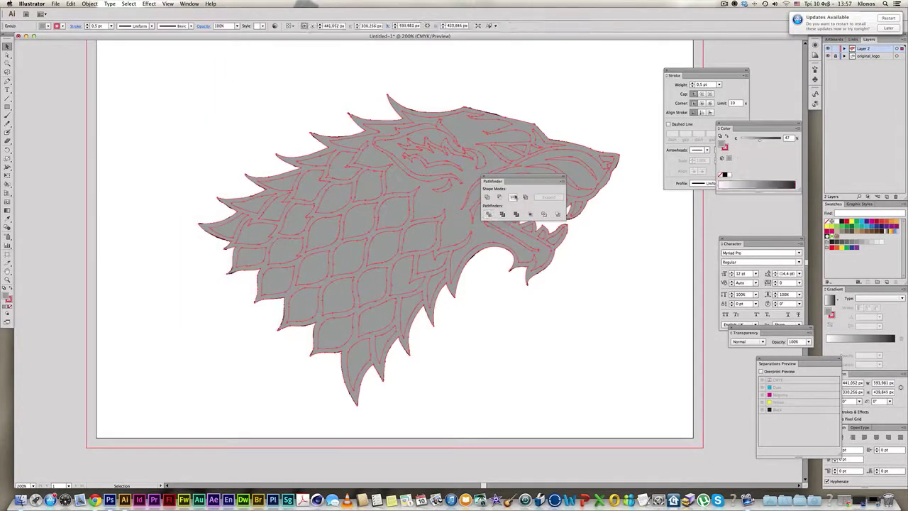
left_click_drag(522, 177, 619, 45)
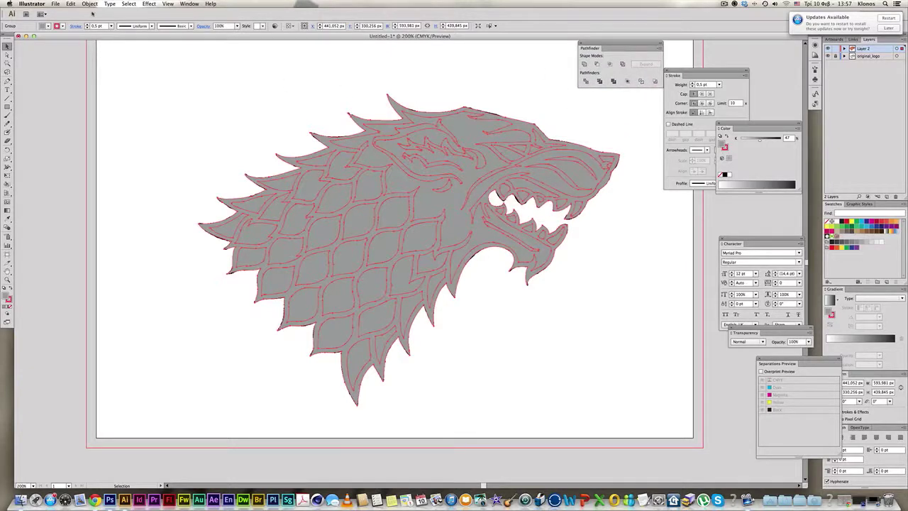
key("super+shift+g")
left_click(105, 83)
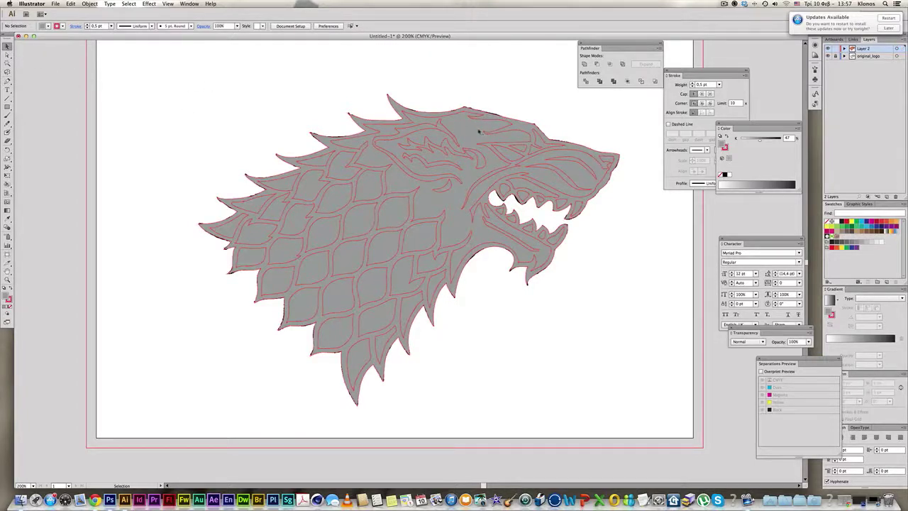
- Delete the grey pieces filling the face, the scales bordering the cheek and the first upper fur shapes
left_click(479, 131)
key("Delete")
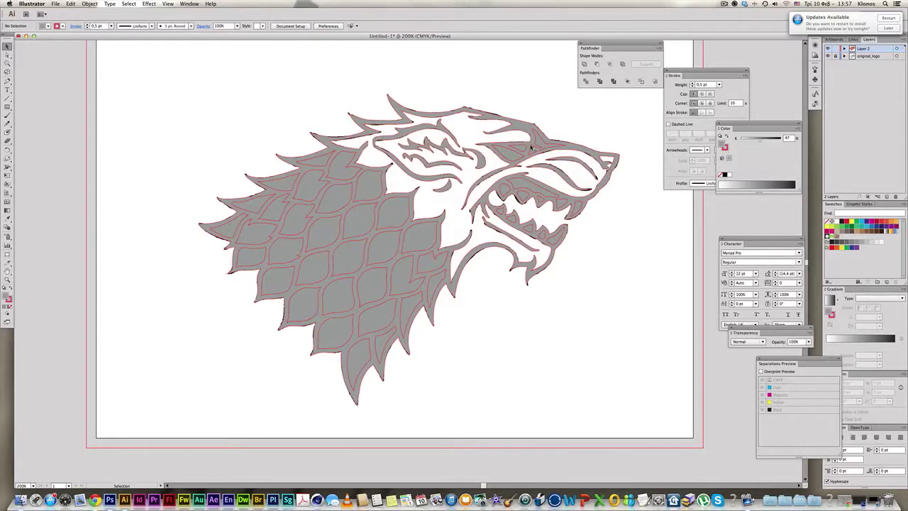
left_click(420, 236)
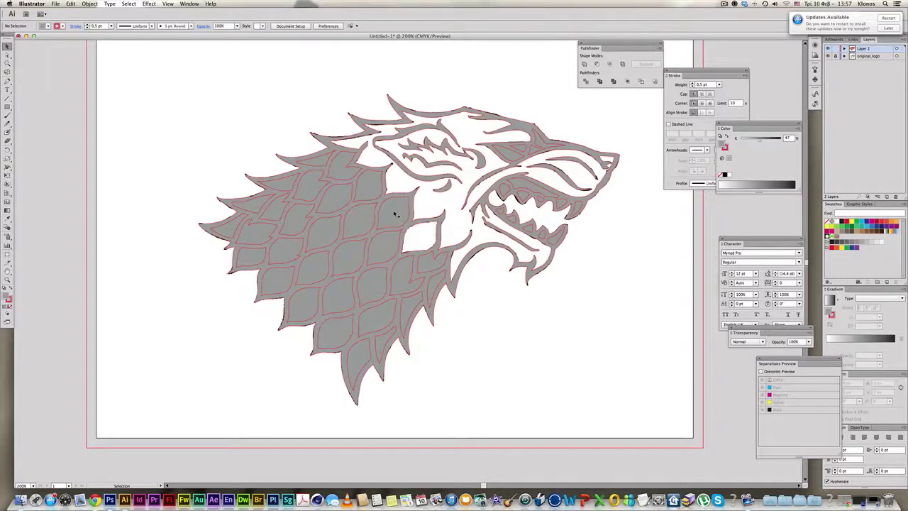
left_click(394, 210)
left_click(362, 183)
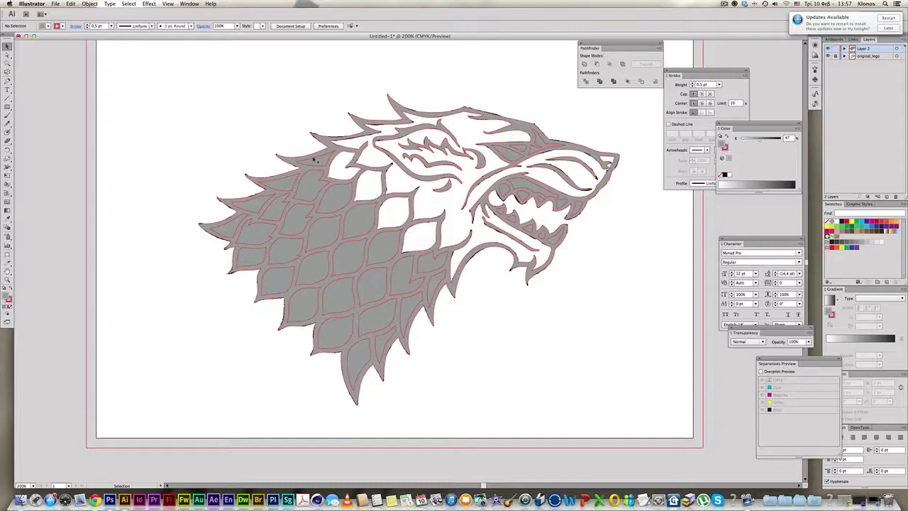
left_click(317, 164)
left_click(316, 183)
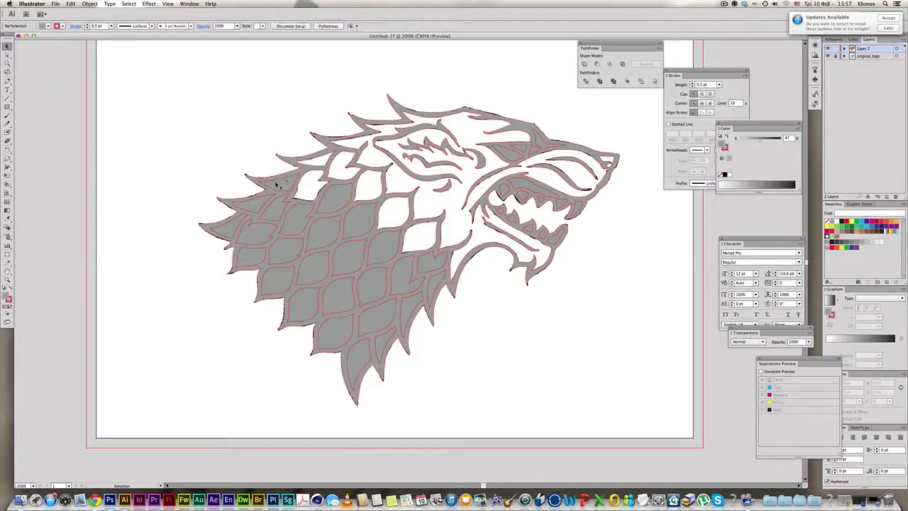
- Delete the grey pieces inside the back fur tufts and the rear neck scales
left_click(279, 186)
left_click(256, 203)
left_click(277, 208)
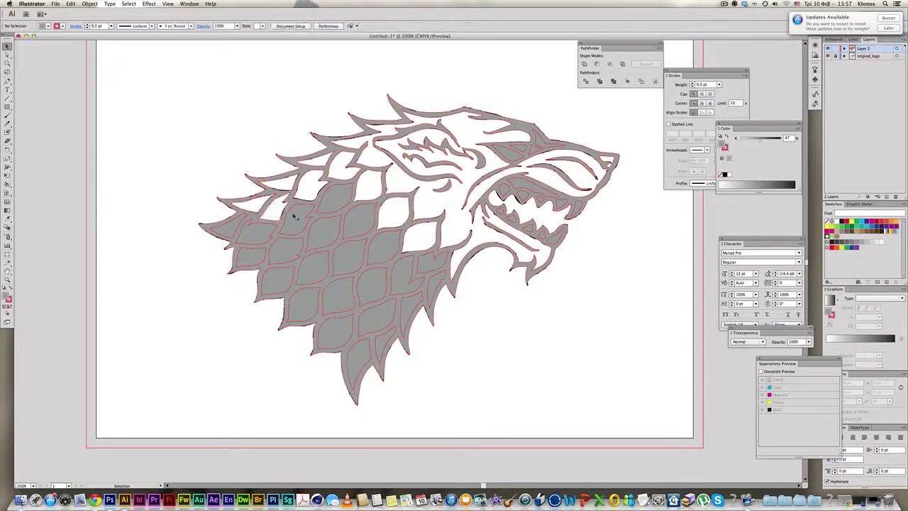
left_click(296, 216)
left_click(241, 236)
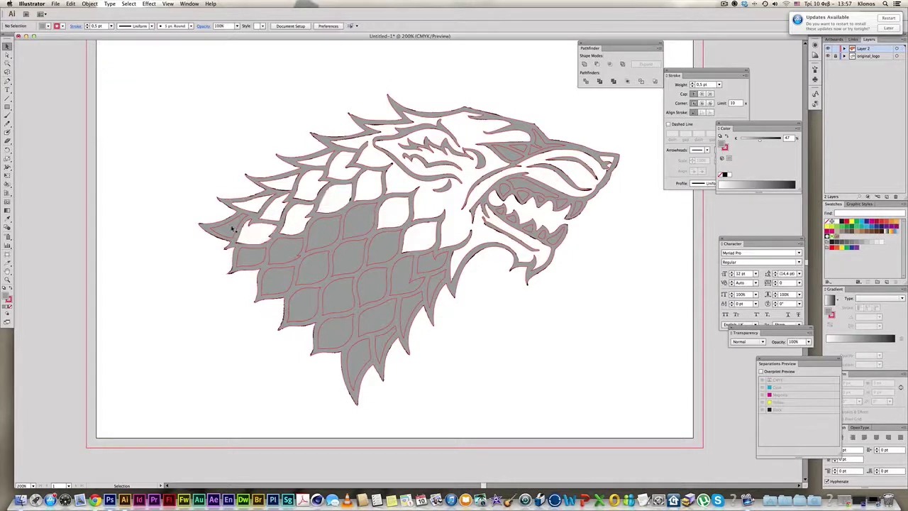
left_click(234, 228)
left_click(255, 257)
left_click(288, 251)
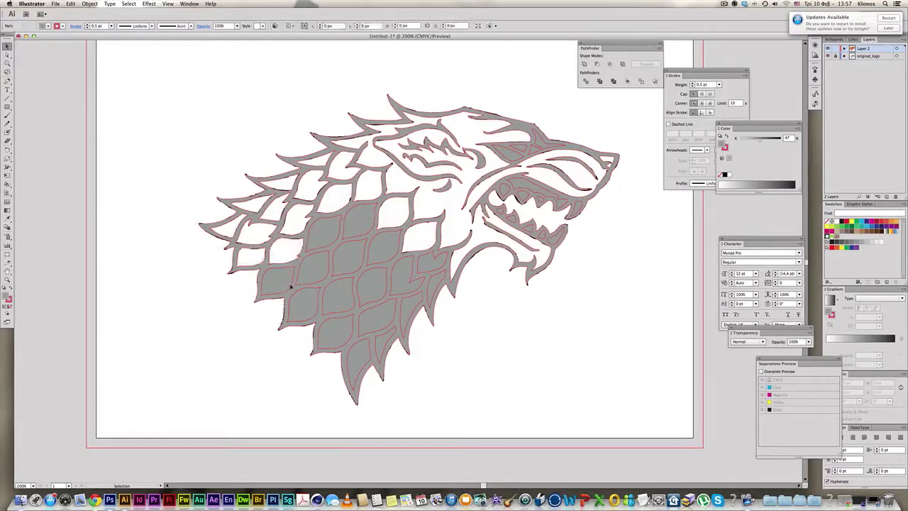
left_click(280, 282)
left_click(306, 305)
left_click(327, 274)
key("Delete")
- Select the main line-work compound path and cut it from the artwork
left_click(431, 313)
key("a")
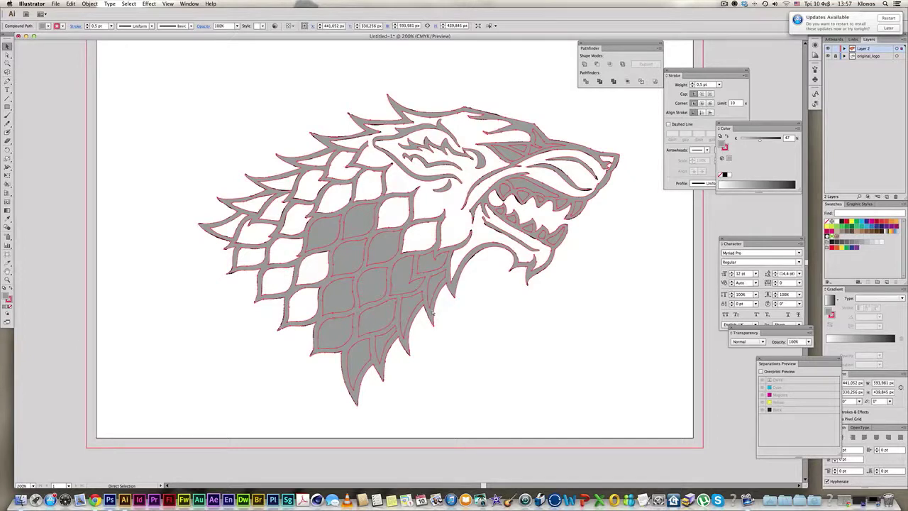
key("super+x")
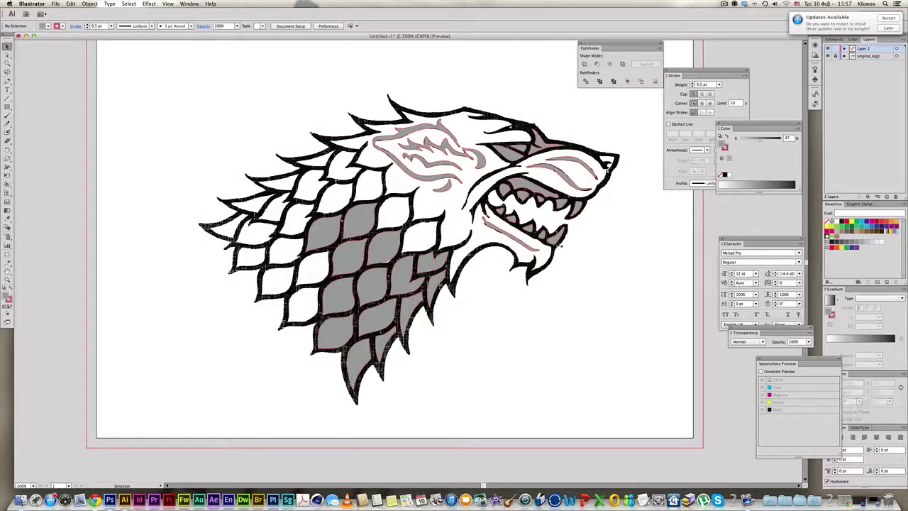
- Delete all the remaining grey neck scale and spike pieces together, then paste the line work back in place
left_click_drag(273, 207, 466, 389)
key("Delete")
key("super+a")
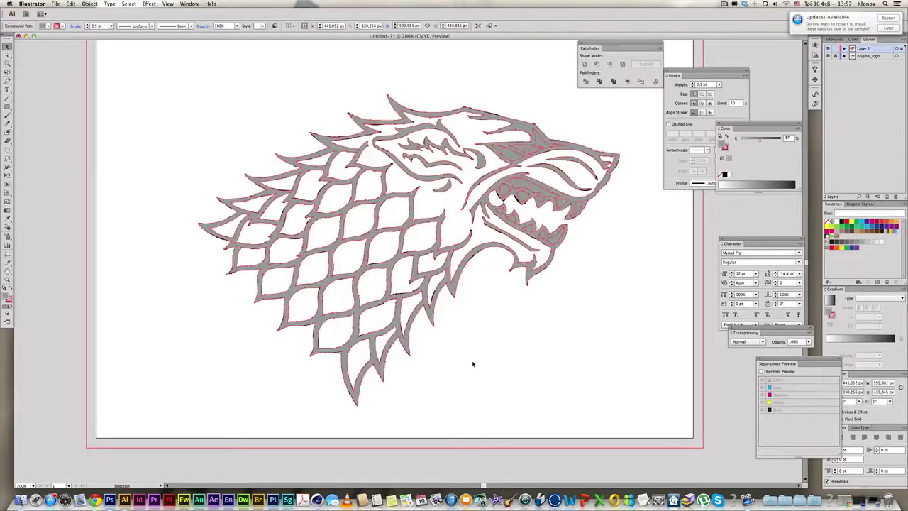
- Delete the remaining grey pieces in the mouth, teeth and eye, and remove the original_logo layer
left_click(516, 331)
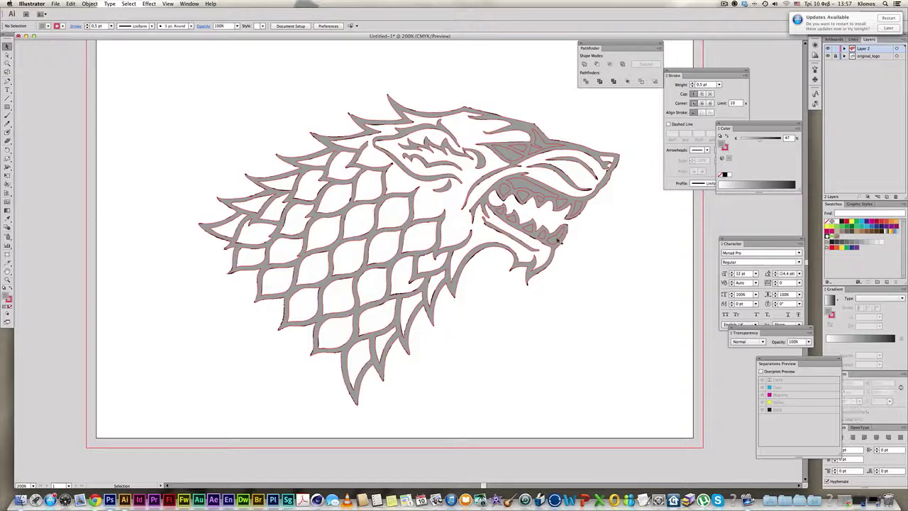
left_click(557, 240)
key("Delete")
left_click(542, 235)
key("Delete")
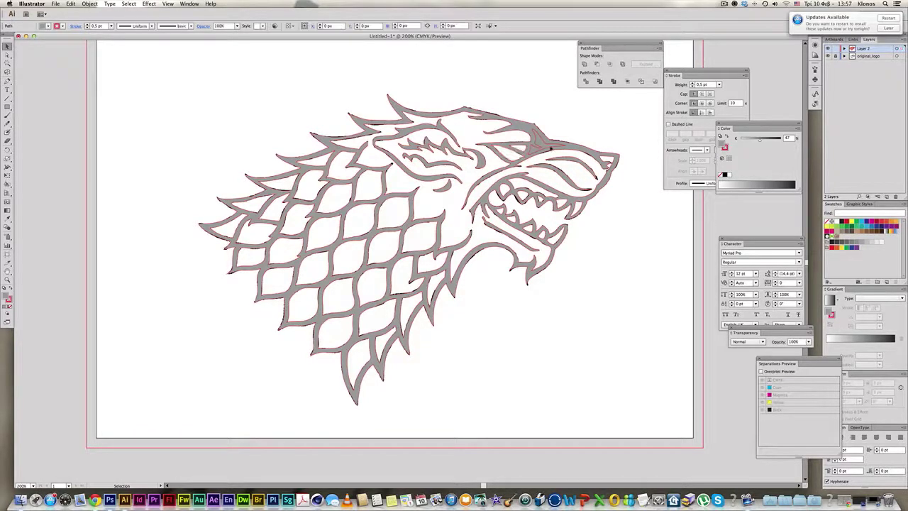
mouse_move(864, 57)
left_mouse_down()
mouse_move(893, 142)
mouse_move(896, 197)
left_mouse_up()
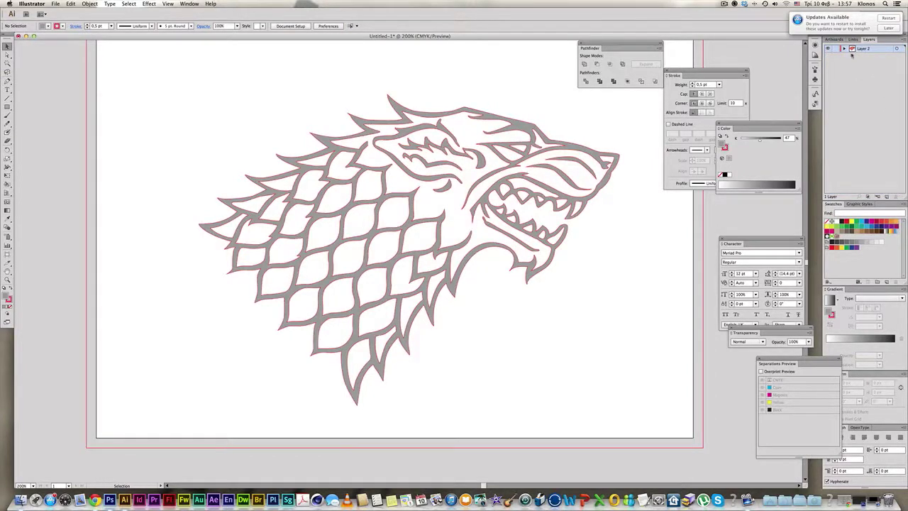
- Remove the stroke from the entire direwolf artwork and fill it with solid black
key("a")
left_click_drag(171, 73, 673, 396)
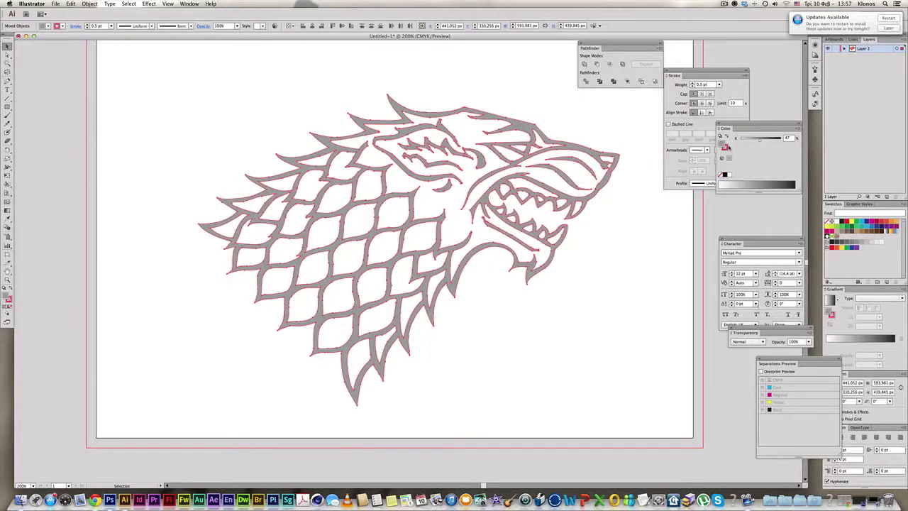
left_click(725, 147)
left_click(721, 175)
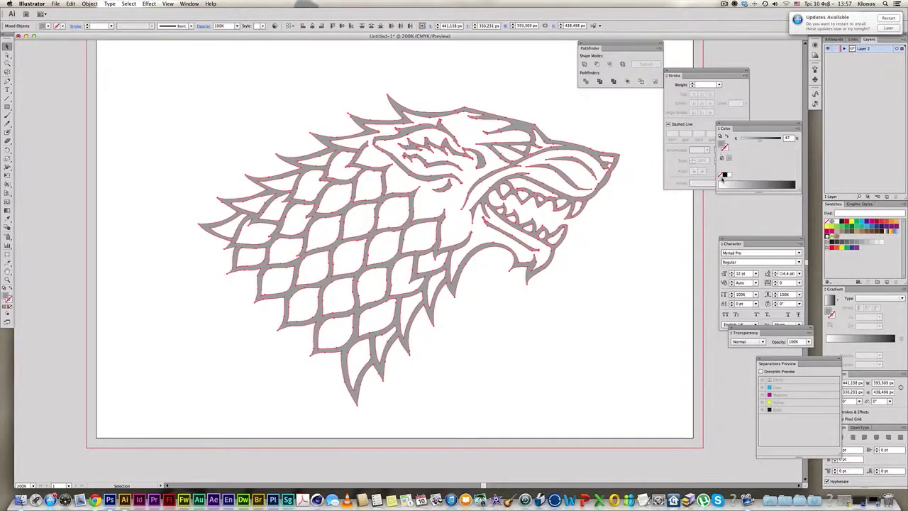
left_click(726, 175)
left_click(593, 246)
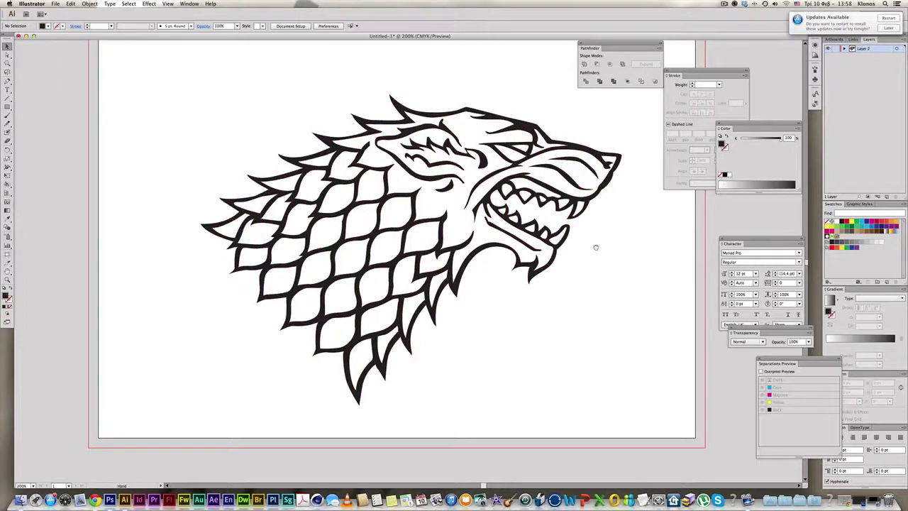
left_click_drag(606, 248, 592, 263)
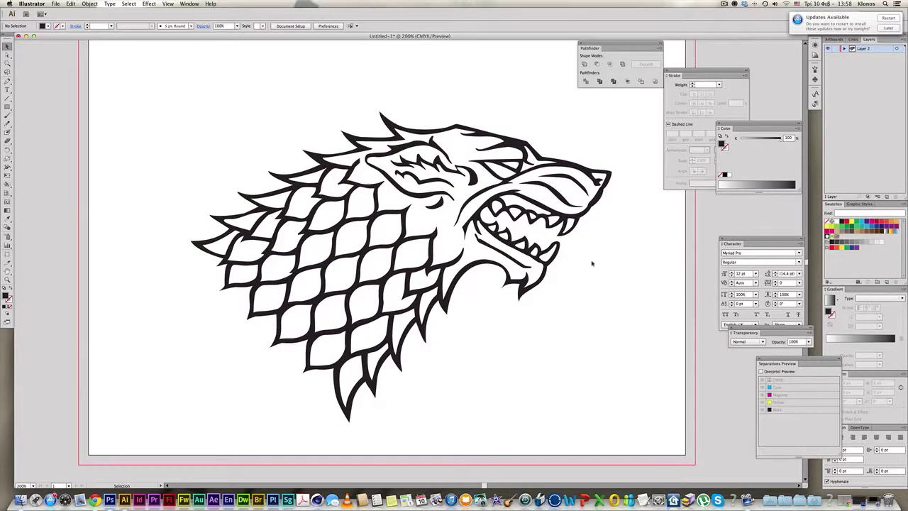
- Save the document to the Desktop as stark_logo.ai in Illustrator CS6 format without PDF compatibility
key("a")
key("super+s")
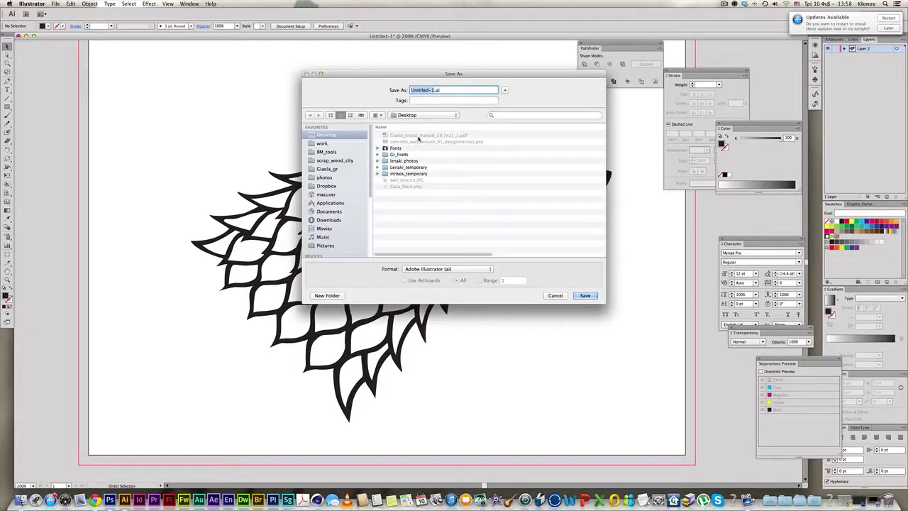
type("stark_logo")
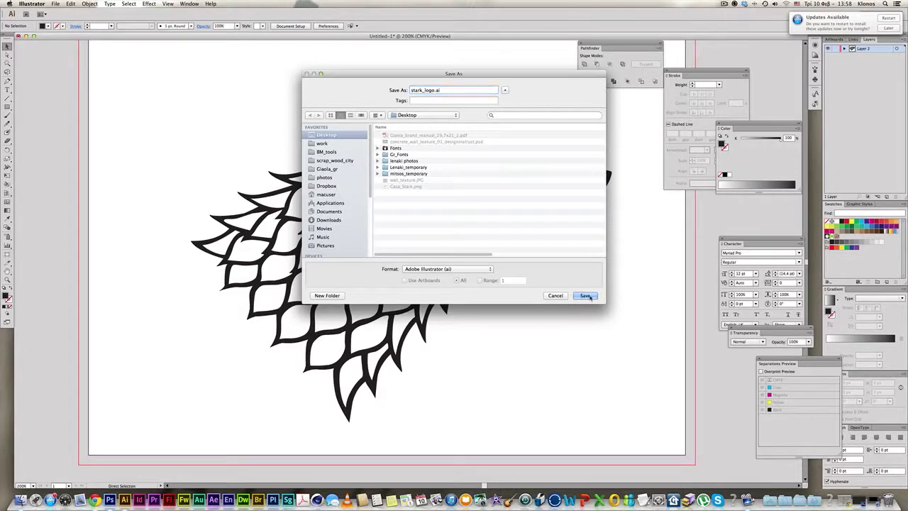
left_click(586, 296)
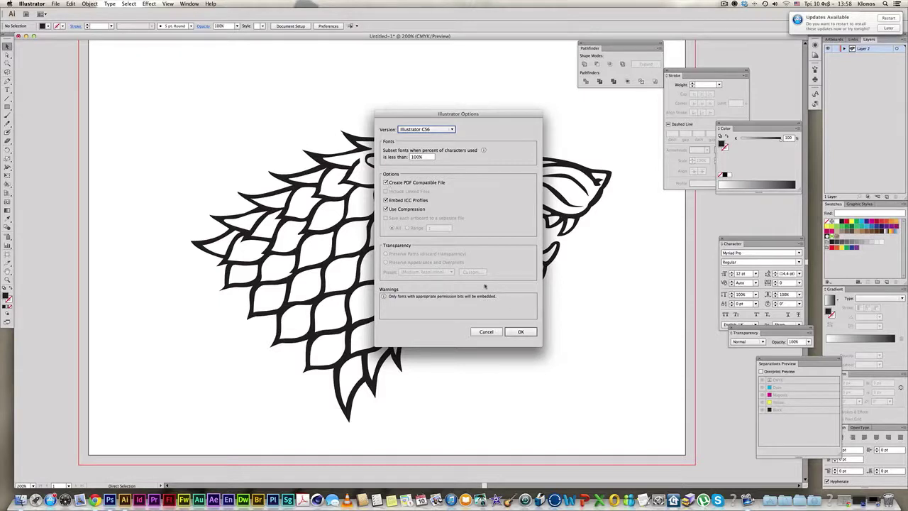
left_click(395, 183)
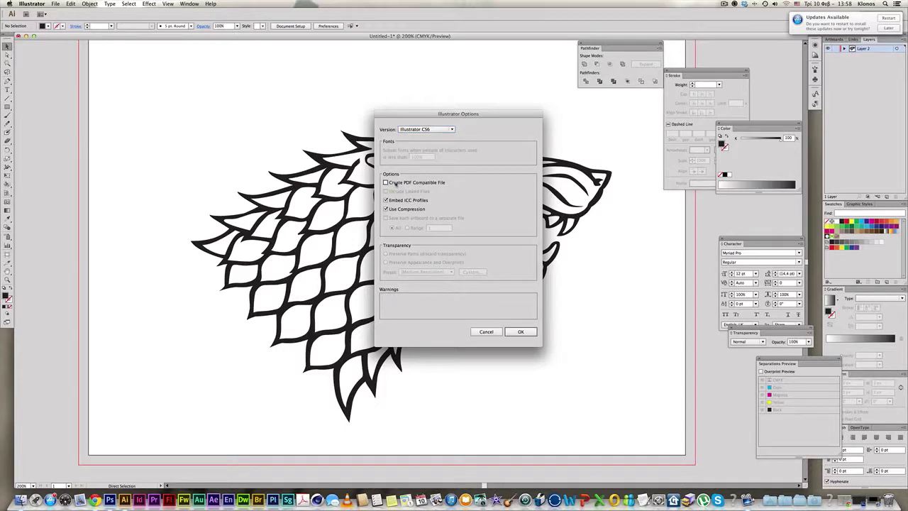
left_click(522, 332)
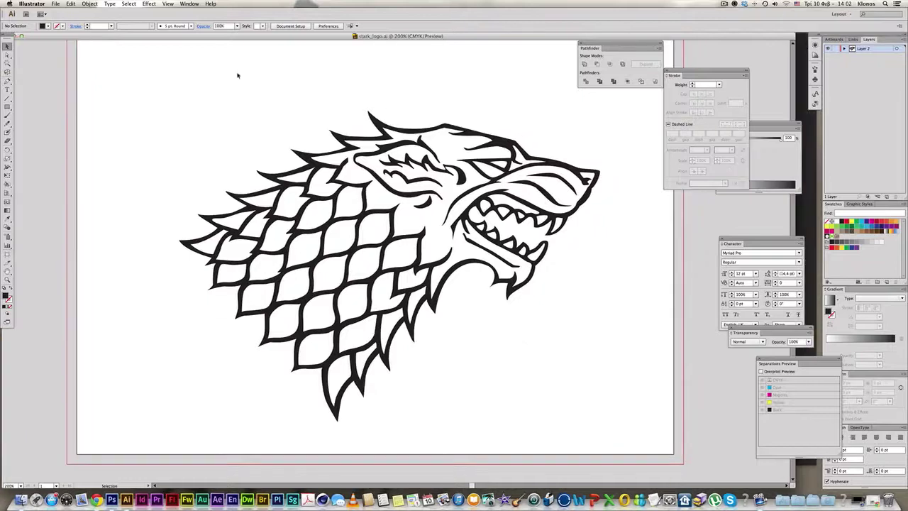
- Switch to Photoshop and open wall_texture.JPG from the Desktop
left_click(7, 46)
left_click(111, 499)
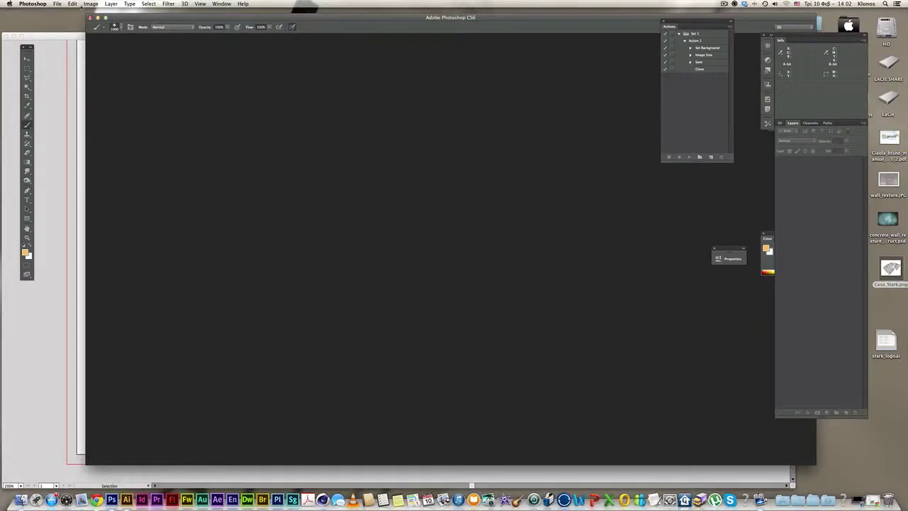
left_click(72, 4)
left_click(254, 116)
left_click_drag(335, 20, 299, 21)
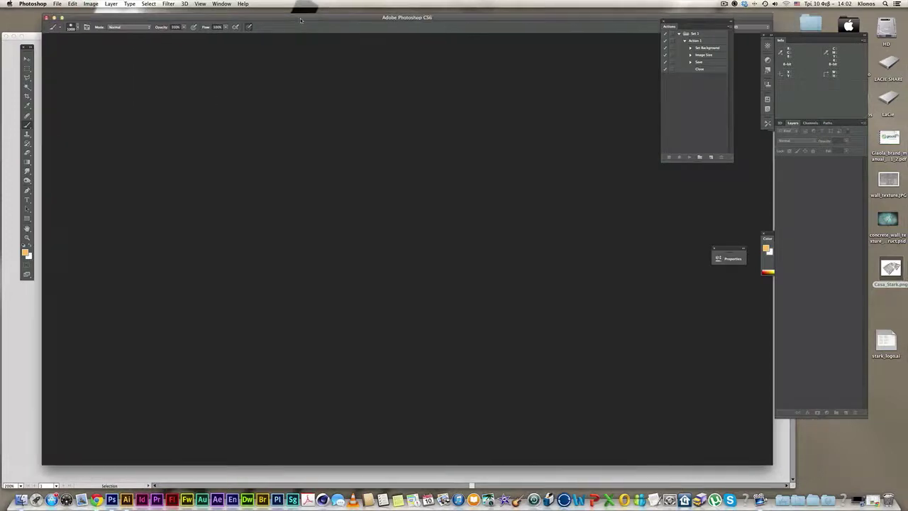
left_click(57, 3)
left_click(307, 96)
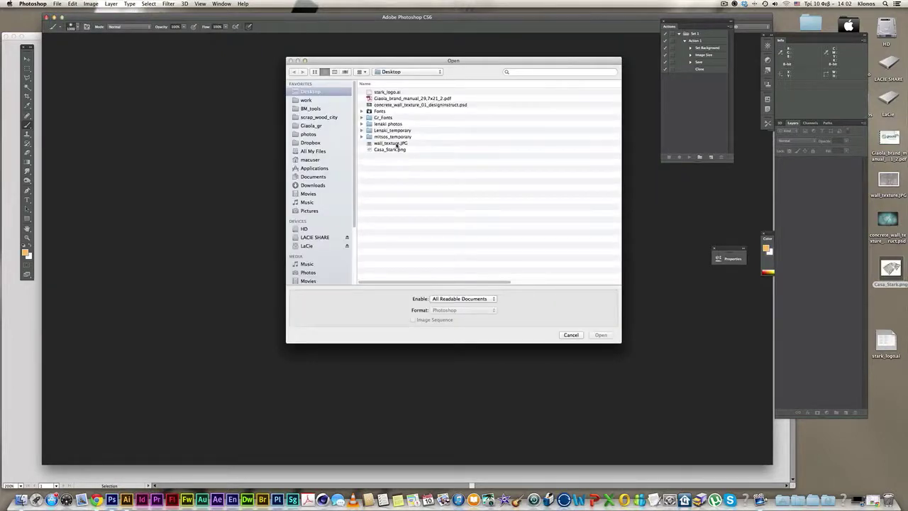
left_click(396, 143)
left_click(600, 334)
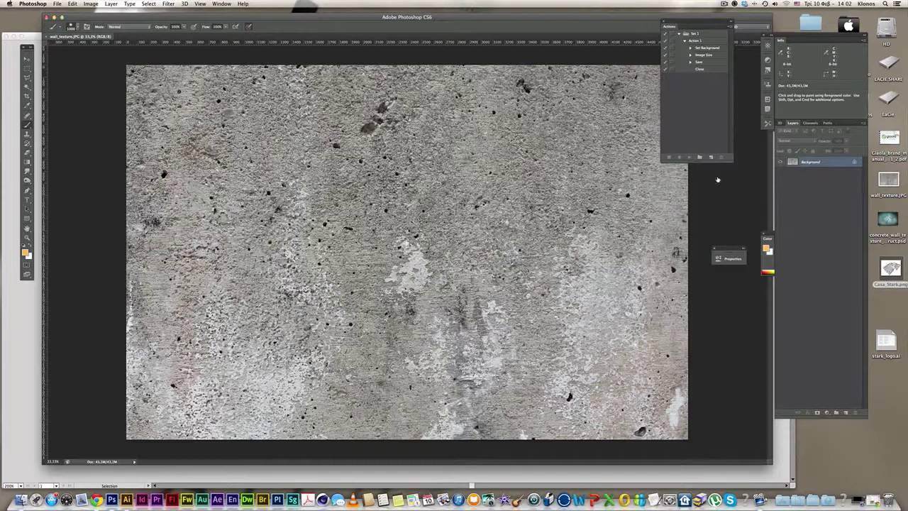
- Convert the locked Background layer of the wall texture into a regular editable layer
double_click(813, 164)
key("Return")
key("space")
- Return to Illustrator, copy the whole direwolf artwork, and paste it into the wall texture document in Photoshop
left_click(7, 325)
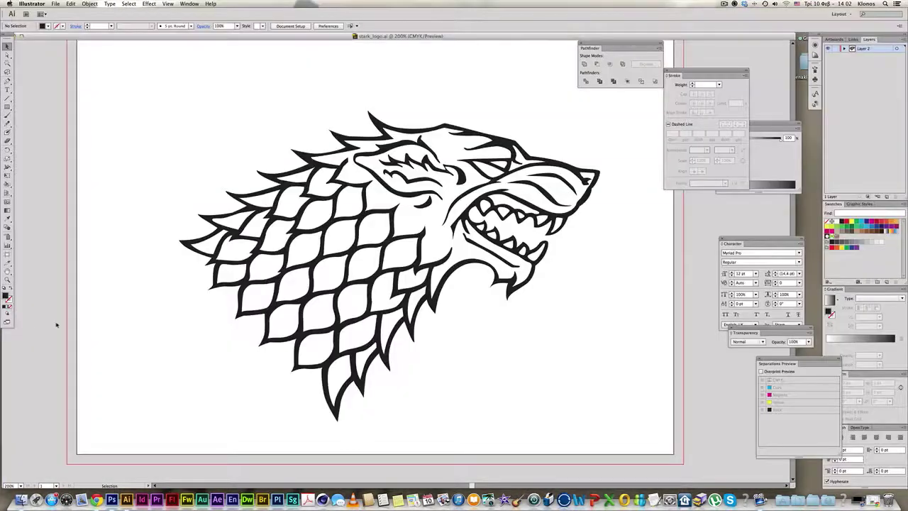
left_click_drag(132, 87, 680, 446)
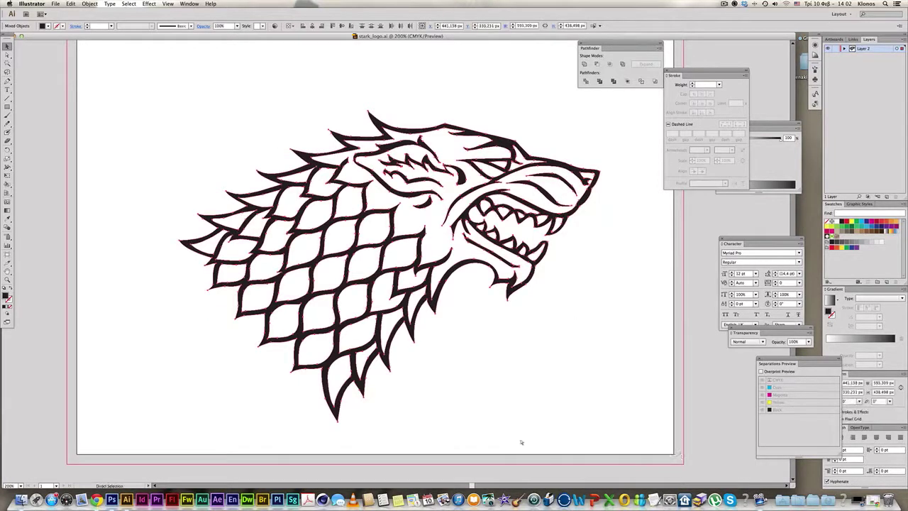
left_click(94, 488)
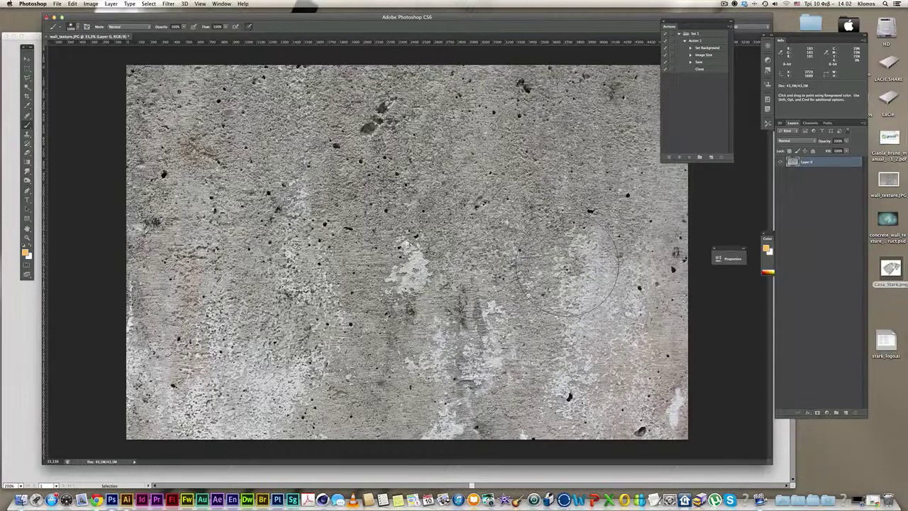
key("super+v")
left_click(419, 237)
left_click(474, 231)
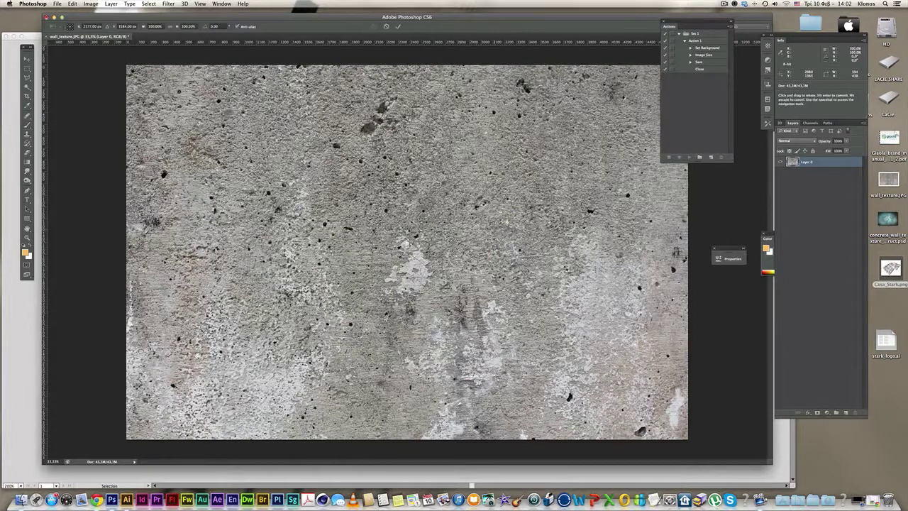
- Scale up the pasted direwolf proportionally, centre it on the wall texture, and commit the placement
left_click_drag(444, 280, 649, 430)
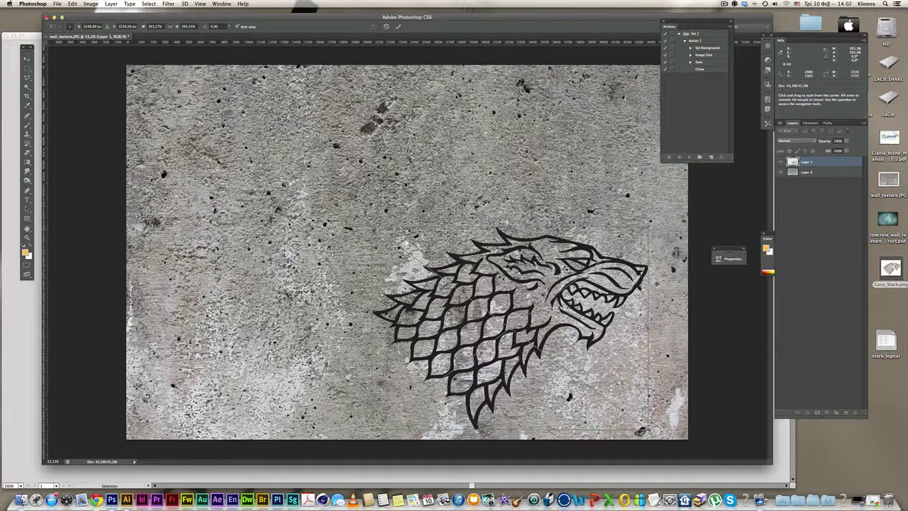
left_click_drag(373, 229, 305, 177)
left_click_drag(526, 313, 470, 263)
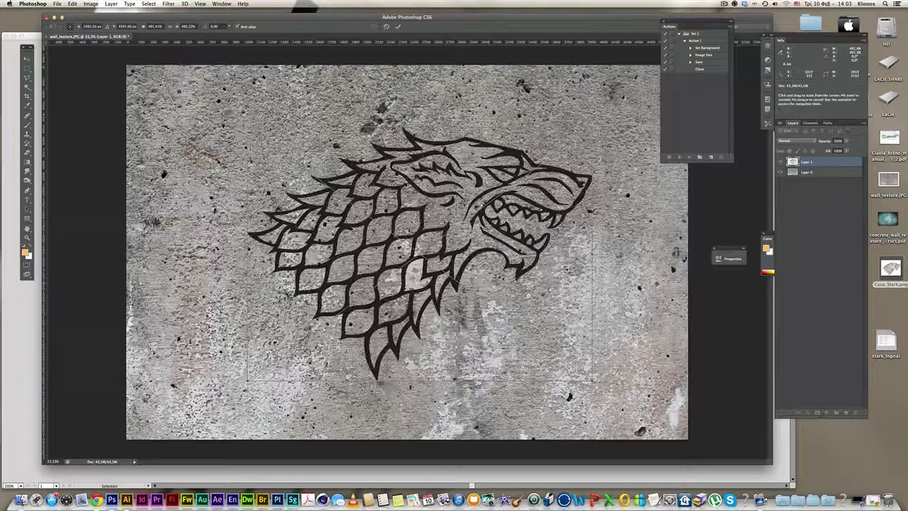
left_click_drag(591, 381, 572, 366)
left_click_drag(496, 266, 508, 285)
key("Return")
key("b")
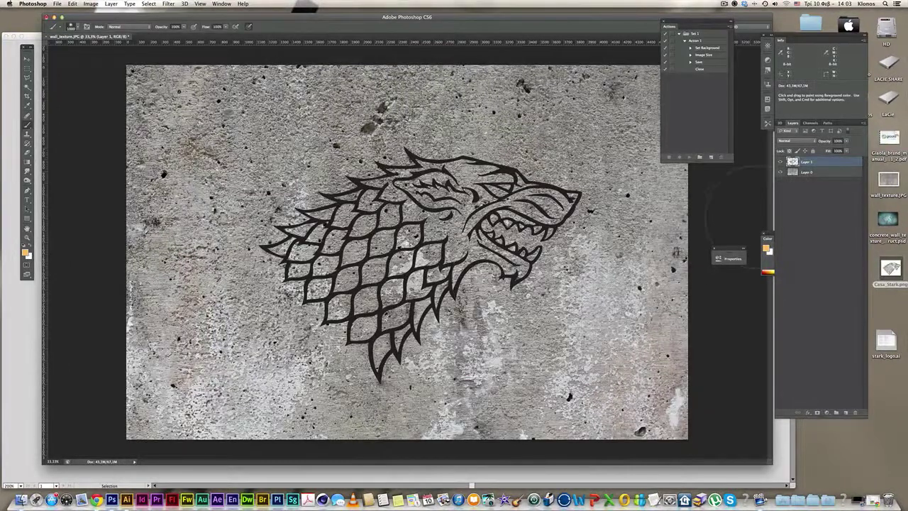
- Rename the direwolf layer as logo
double_click(808, 162)
type("logo")
key("Return")
- Select the empty area around the direwolf with the Magic Wand and invert the selection to capture its silhouette
left_click(27, 86)
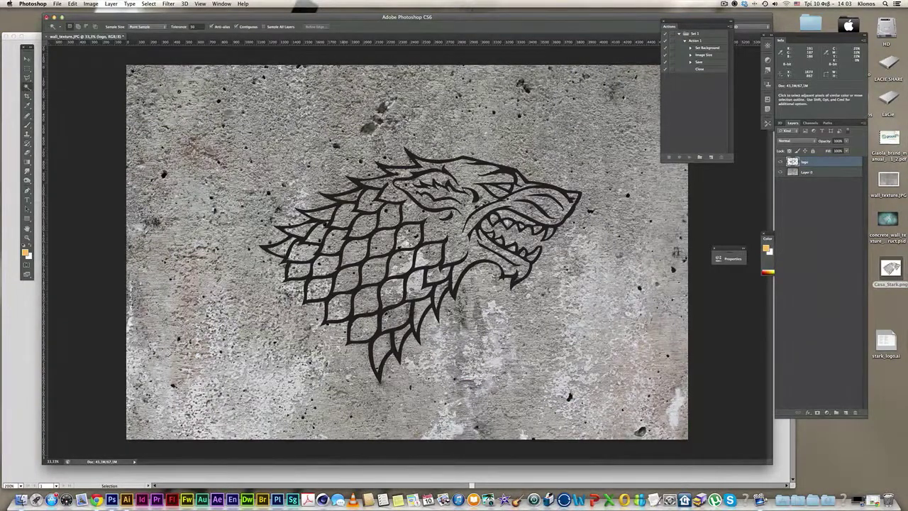
left_click(318, 167)
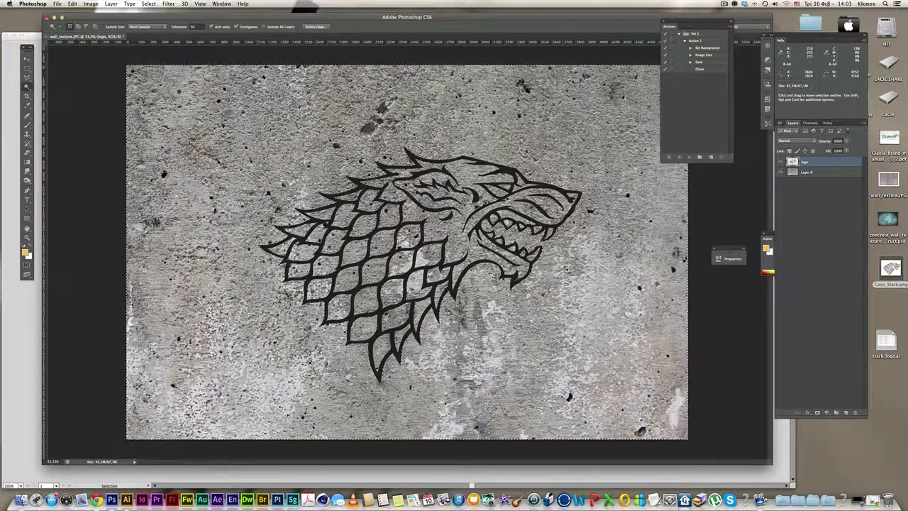
key("super+shift+i")
- Add a layer between the logo and the wall texture, fill the silhouette selection with white, and deselect
left_click(812, 172)
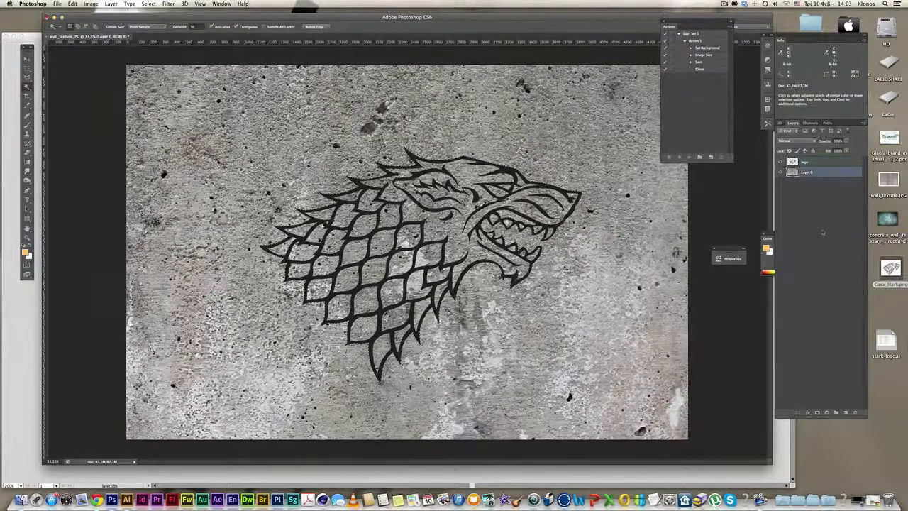
left_click(846, 412)
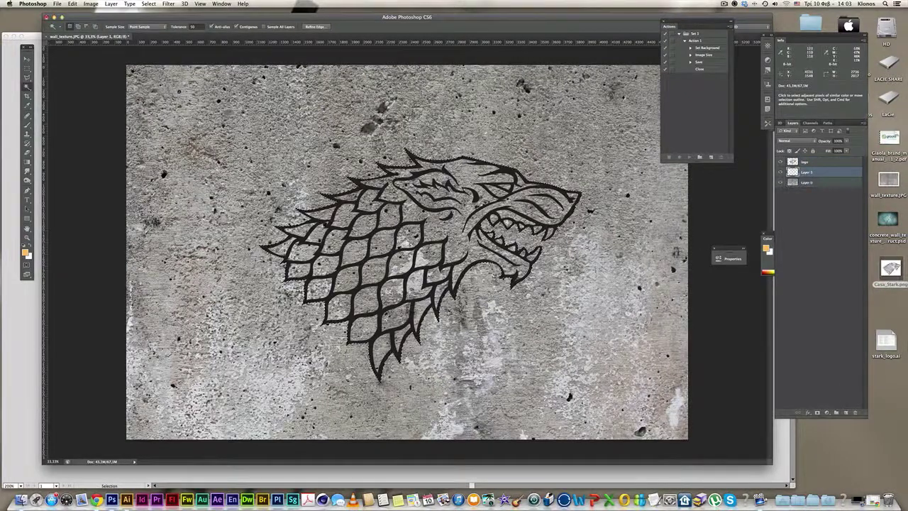
key("super")
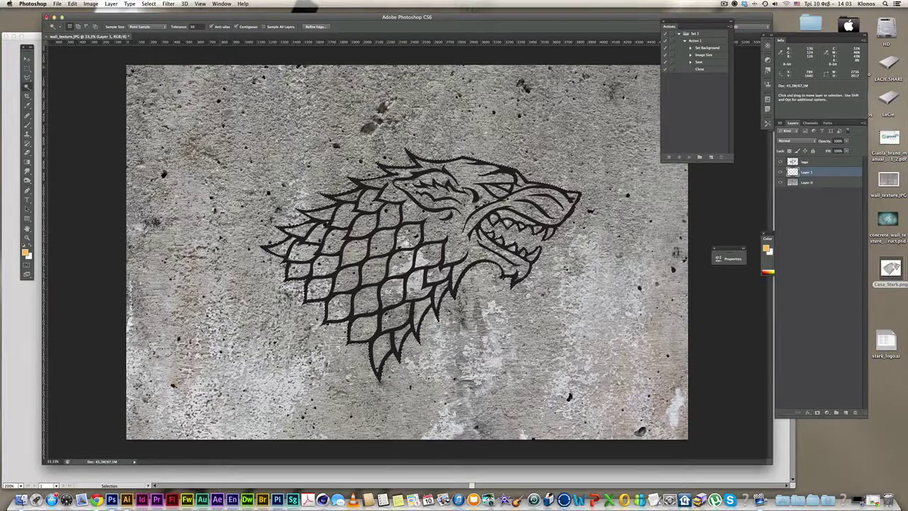
key("super+BackSpace")
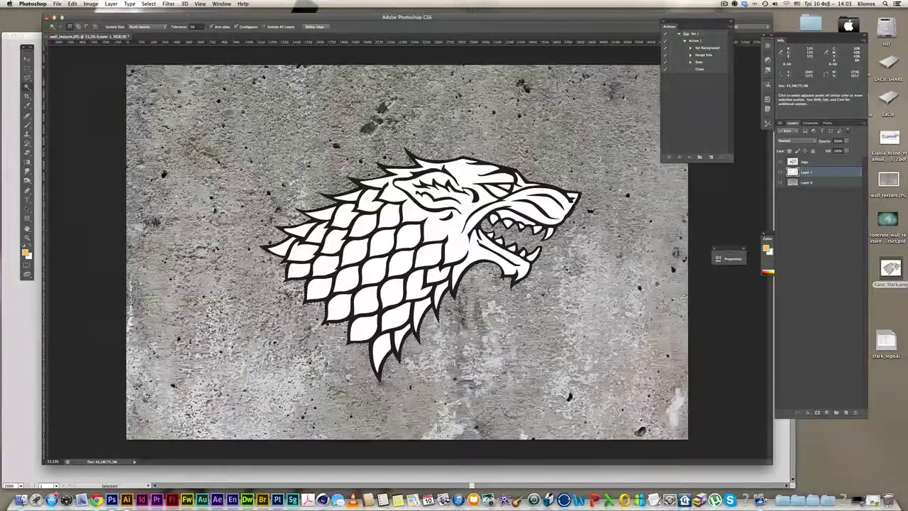
key("super+d")
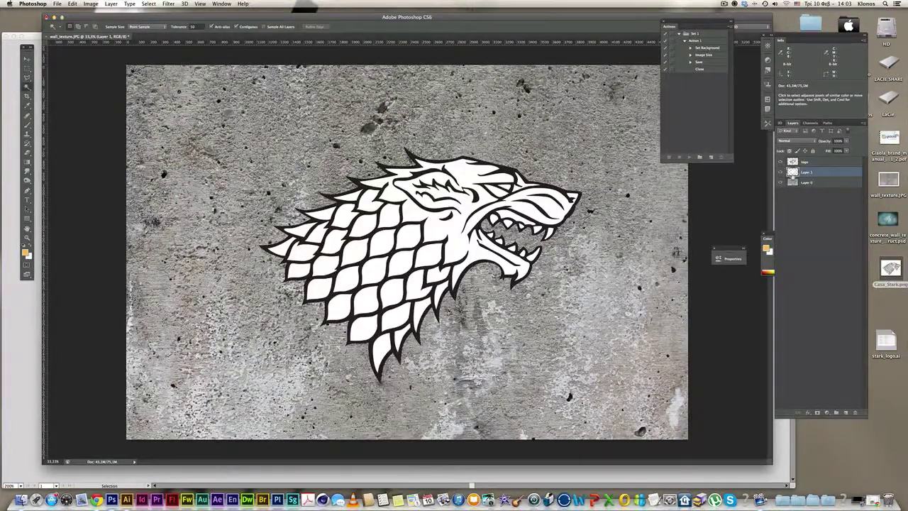
- Rename the white silhouette layer as logo_back and hide both logo layers
double_click(805, 173)
type("white")
left_click(827, 184)
left_click(781, 172)
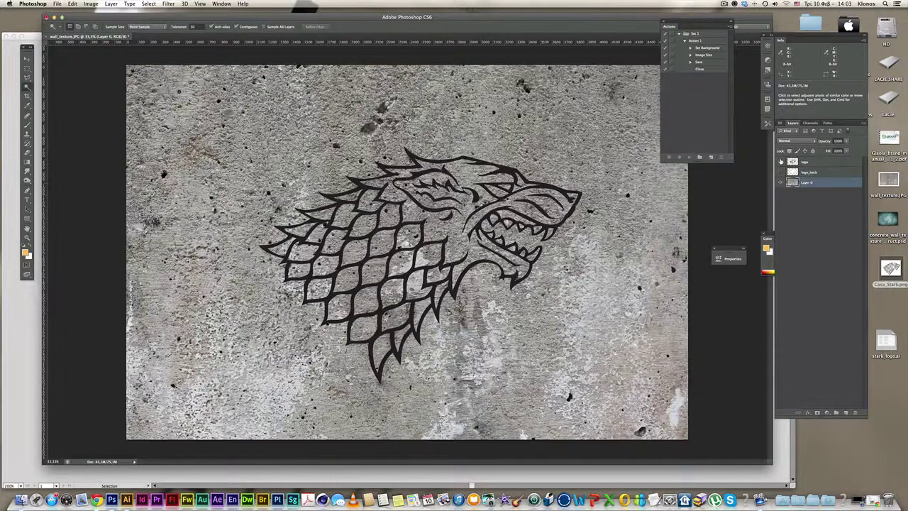
left_click(781, 172)
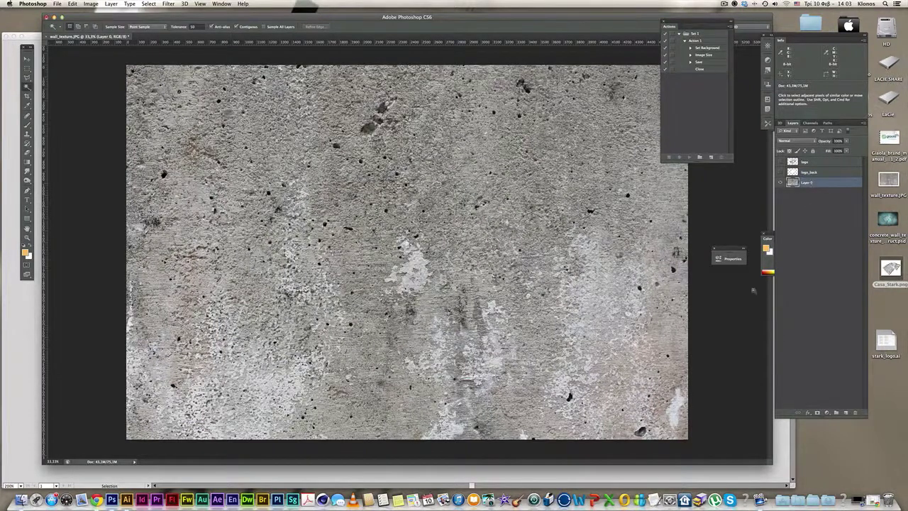
- Add a layer directly above the wall texture and fill it with a background colour of C 100, M 0, Y 0, K 0
left_click(846, 414)
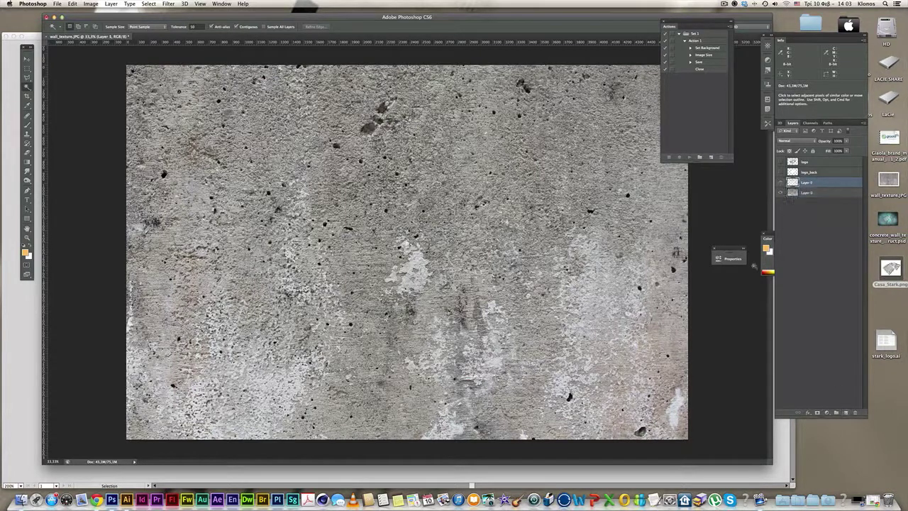
left_click(767, 262)
left_click_drag(783, 246, 721, 196)
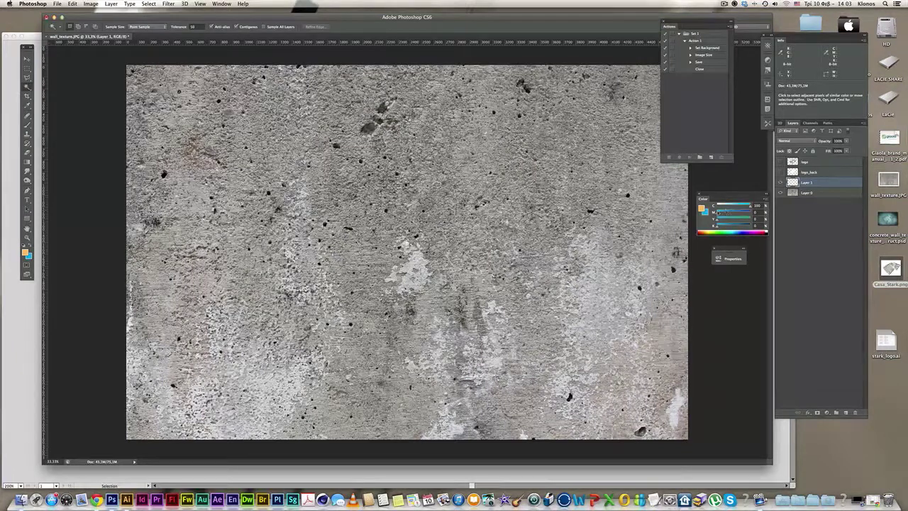
key("super+BackSpace")
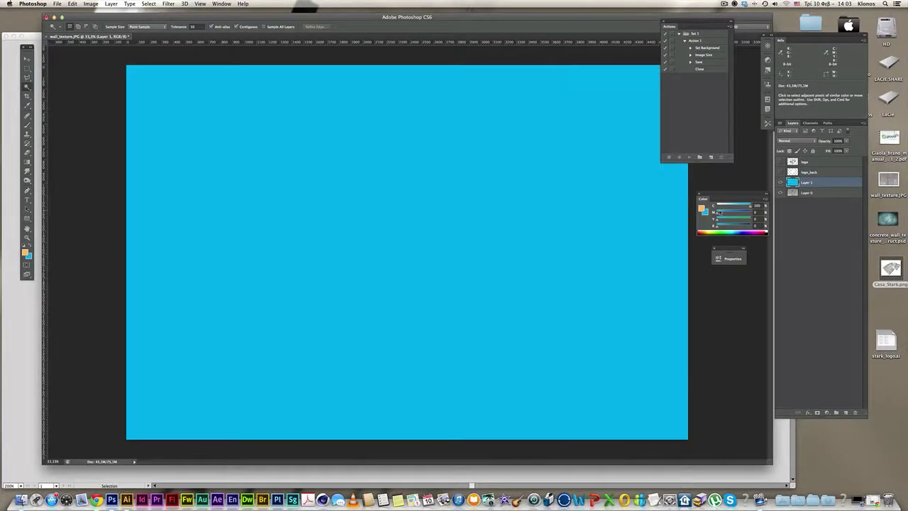
- Set the cyan colour layer's blend mode to Multiply over the wall texture
left_click(791, 141)
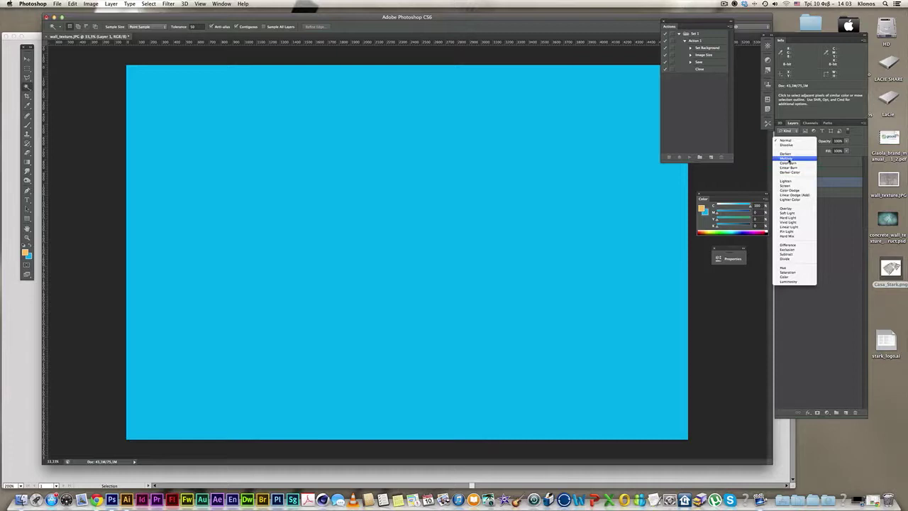
left_click(789, 161)
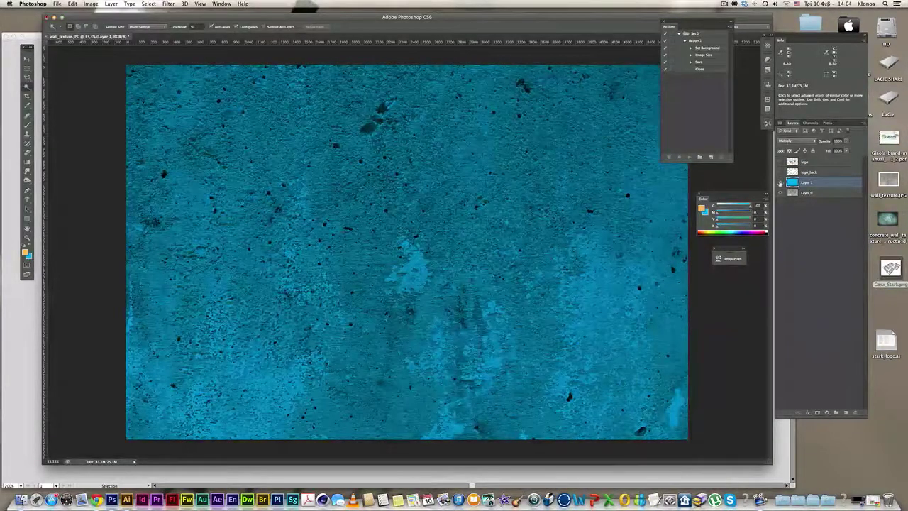
key("super+minus")
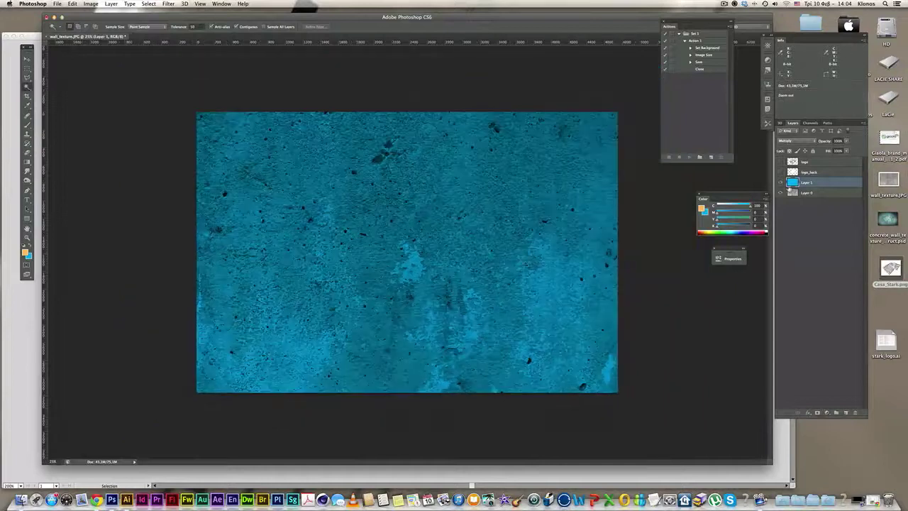
- Hide the colour layer and select the wall texture's light patches with Color Range at fuzziness 26
left_click(781, 183)
left_click(799, 193)
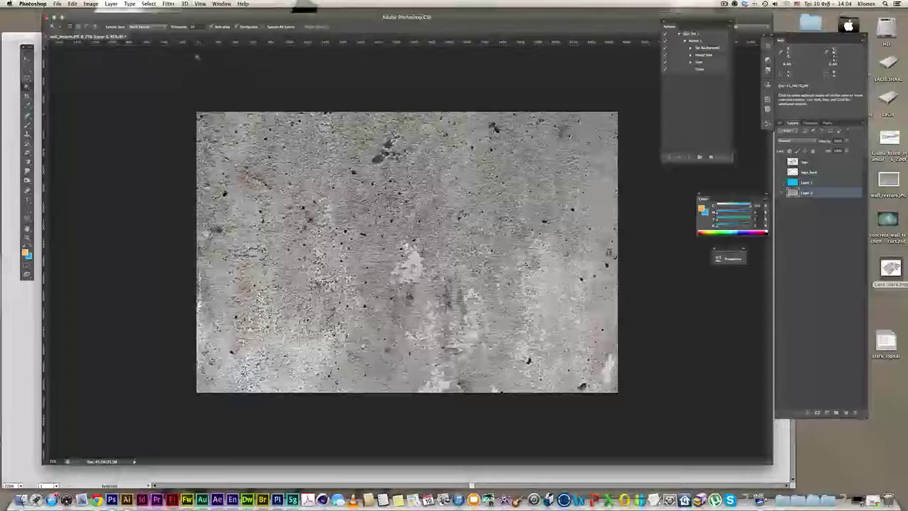
left_click(147, 5)
left_click(159, 72)
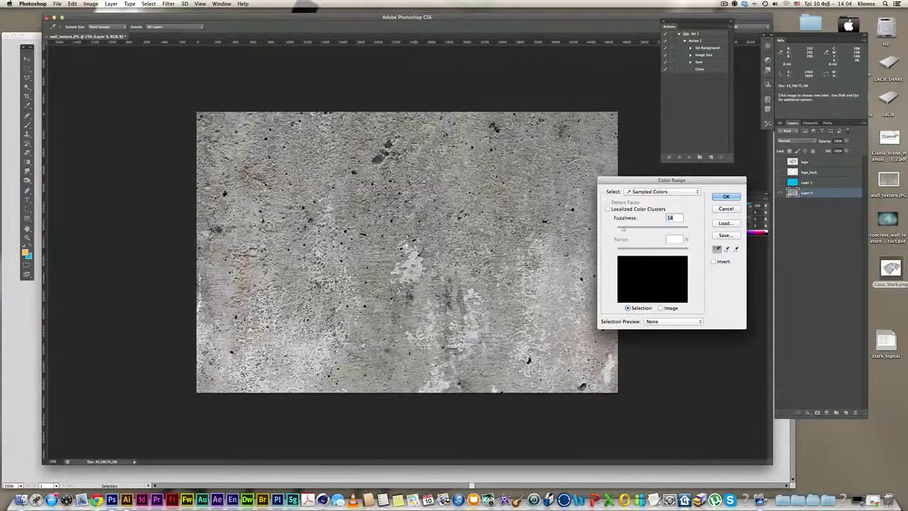
left_click_drag(622, 230, 626, 231)
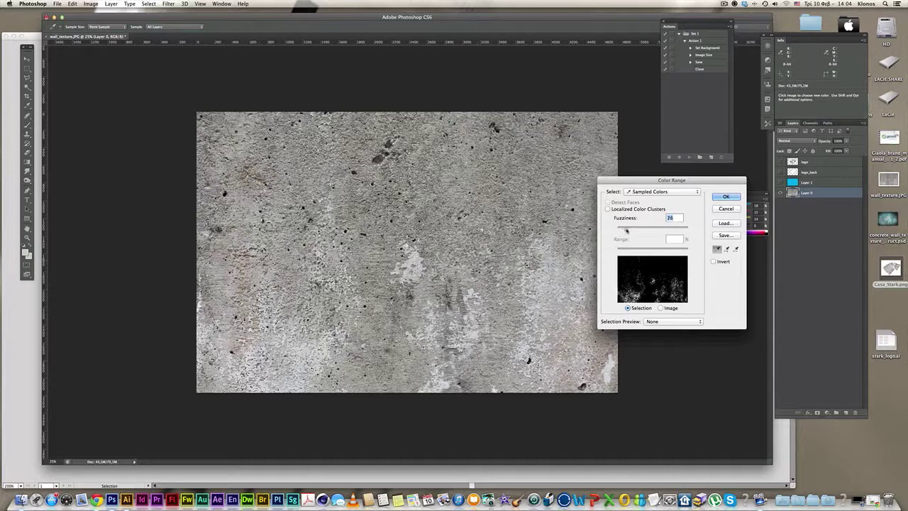
left_click(722, 199)
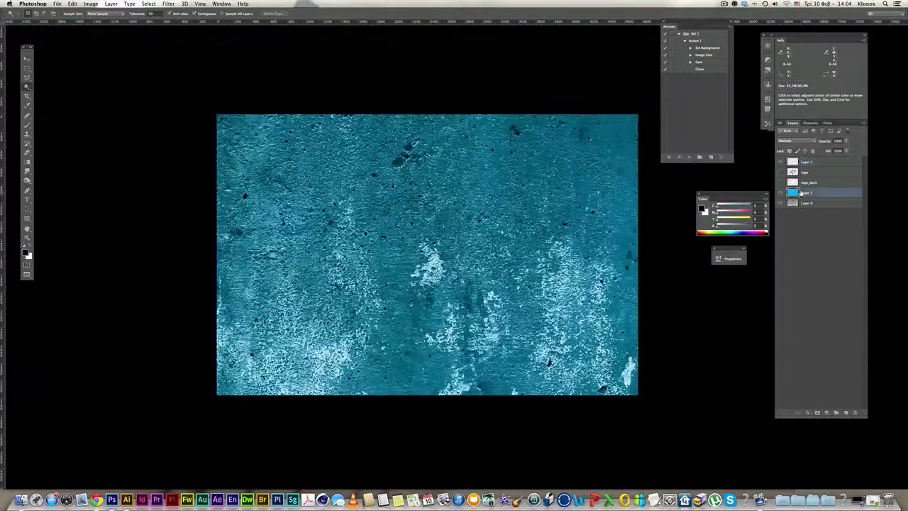
- Try the Overlay blend mode on the light-patches layer at the top of the stack
left_click(806, 162)
left_click(796, 141)
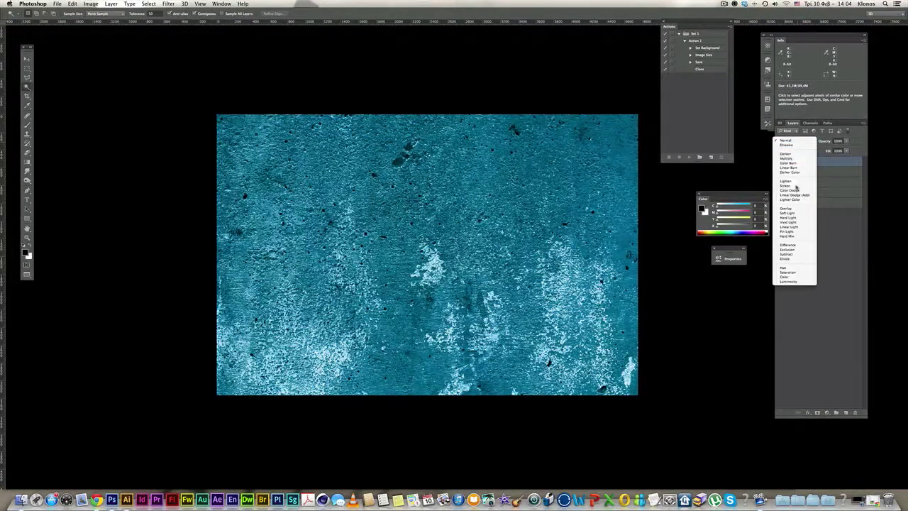
left_click(796, 209)
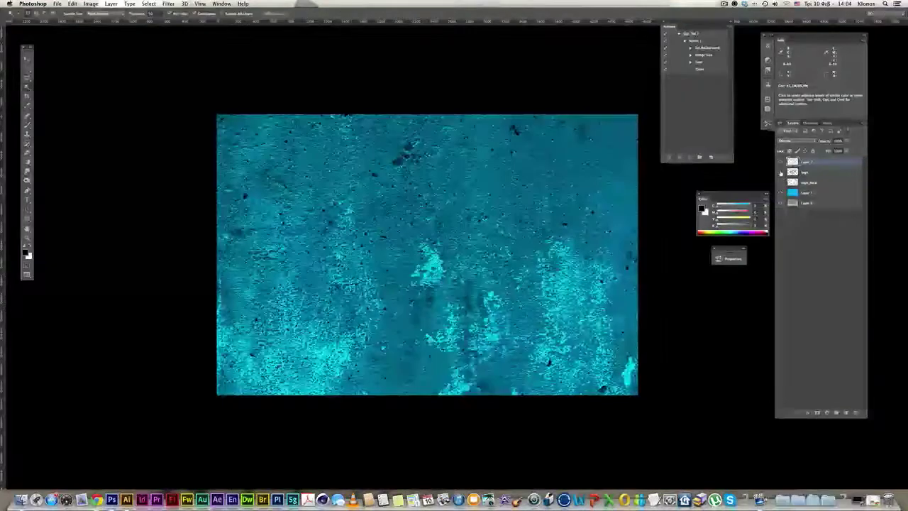
- Show the logo layer, then return the light-patches layer to Normal blending and reduce its opacity to 46%
left_click(781, 173)
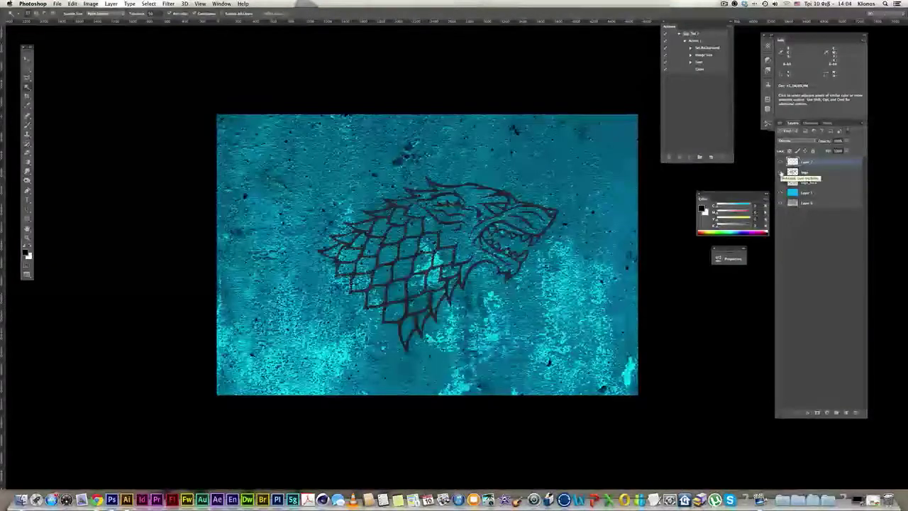
left_click(802, 142)
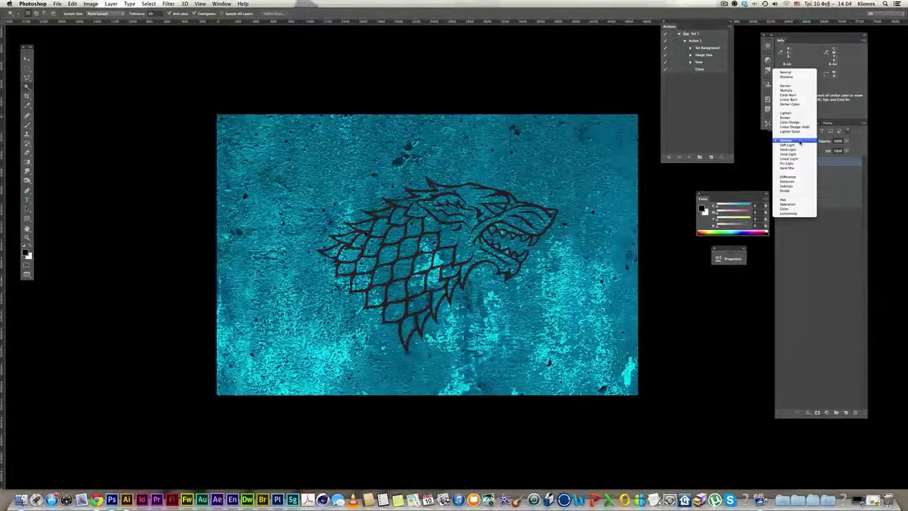
left_click(807, 72)
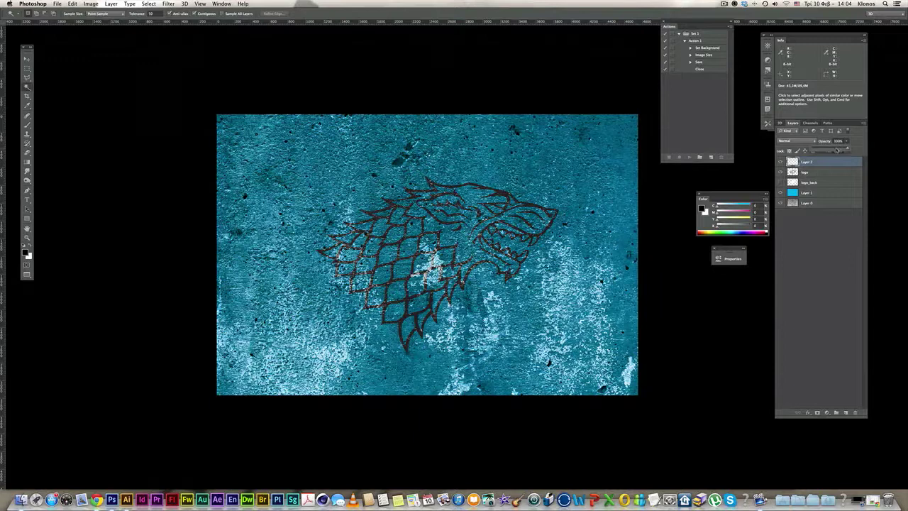
left_click_drag(839, 151, 833, 150)
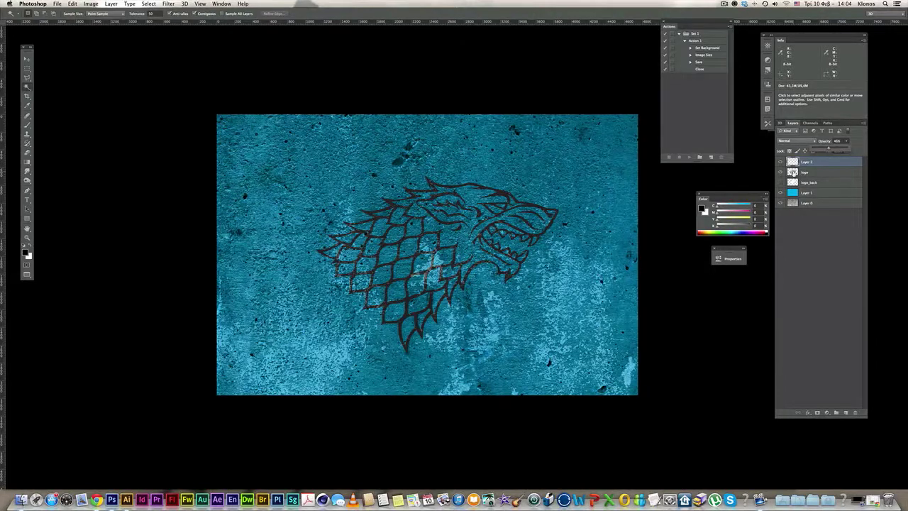
- Load the logo's outline as a selection and use it to mask the light-patches layer
left_click(793, 173, "super")
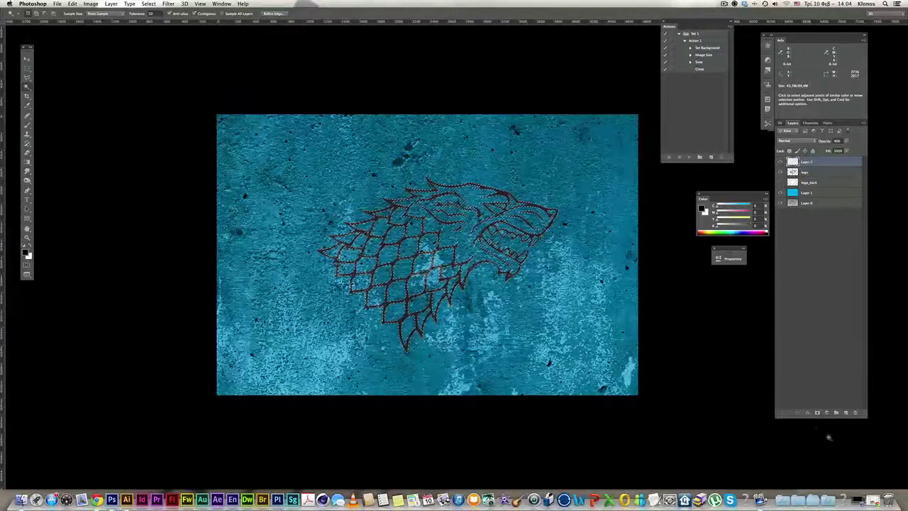
left_click(817, 412)
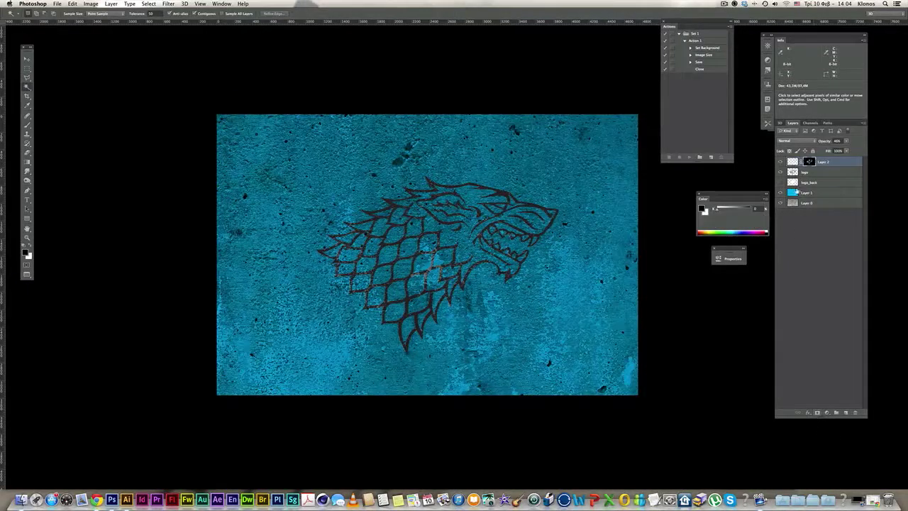
- Set the logo layer's blend mode to Multiply
left_click(813, 173)
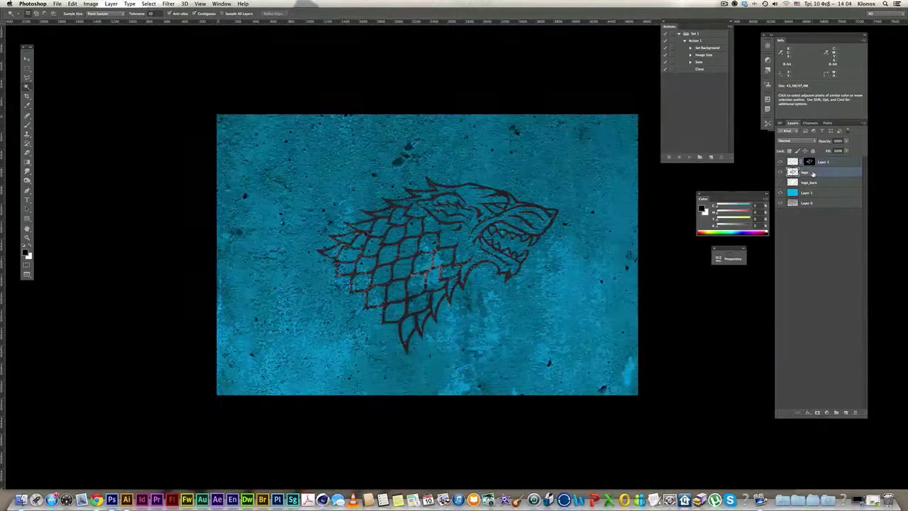
left_click(445, 215)
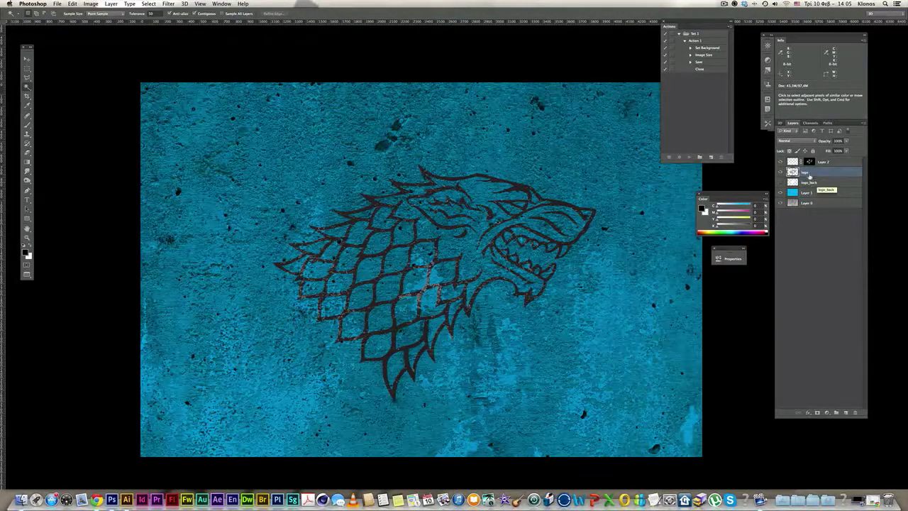
left_click(787, 144)
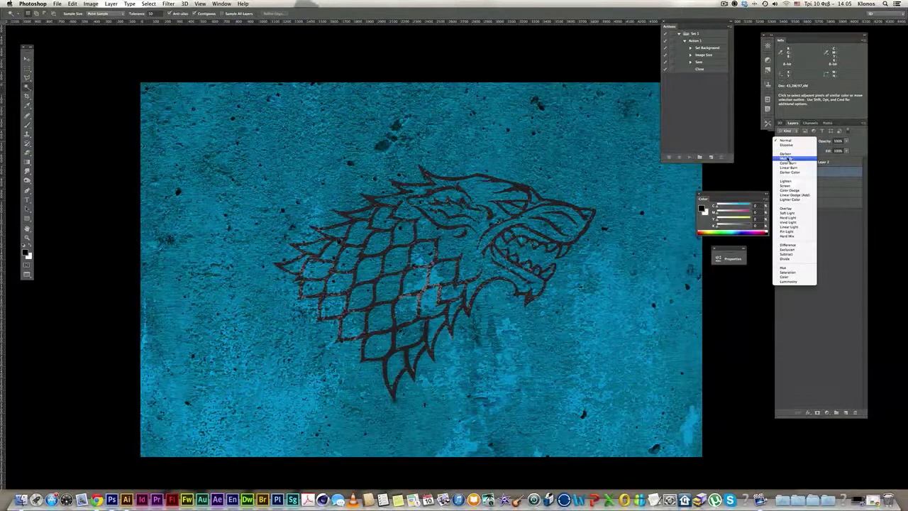
left_click(788, 158)
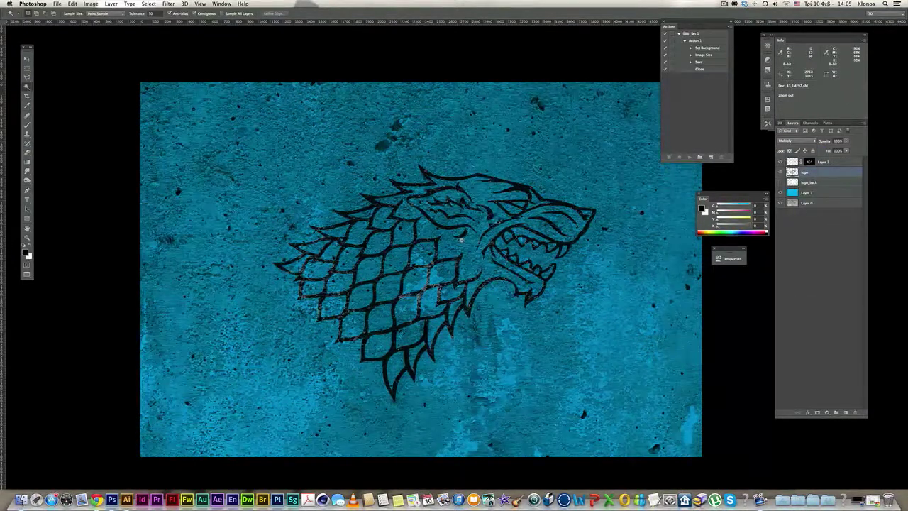
left_click(461, 239, "alt")
left_click_drag(544, 239, 522, 241)
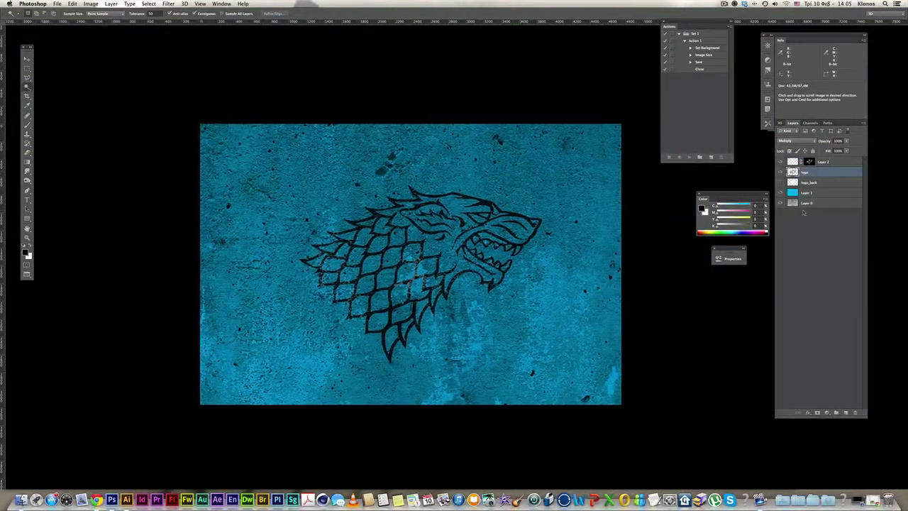
- Add a layer directly above the cyan colour layer and activate the Brush tool with a soft round tip
left_click(812, 193)
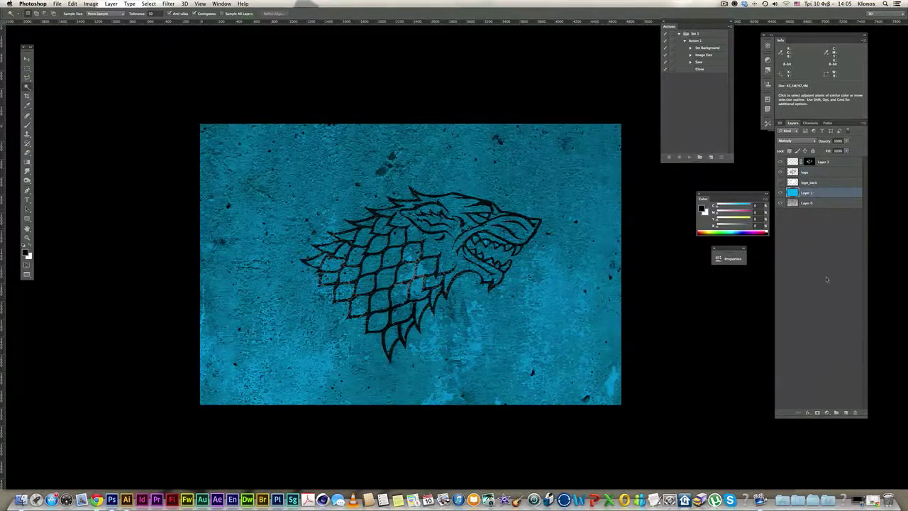
left_click(844, 411)
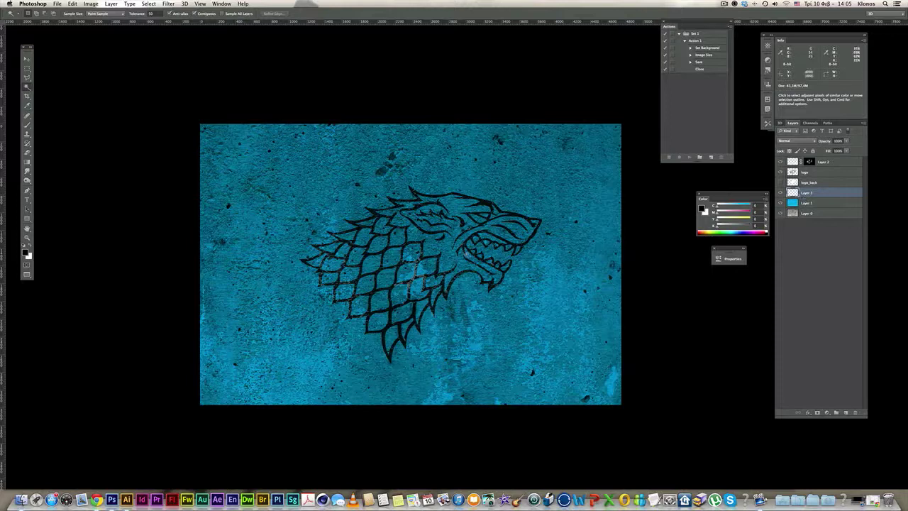
left_click(27, 125)
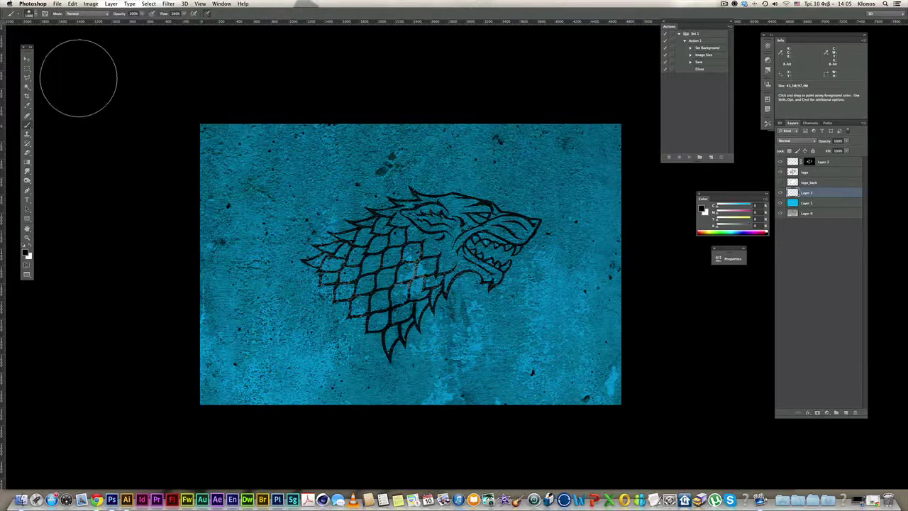
left_click(30, 13)
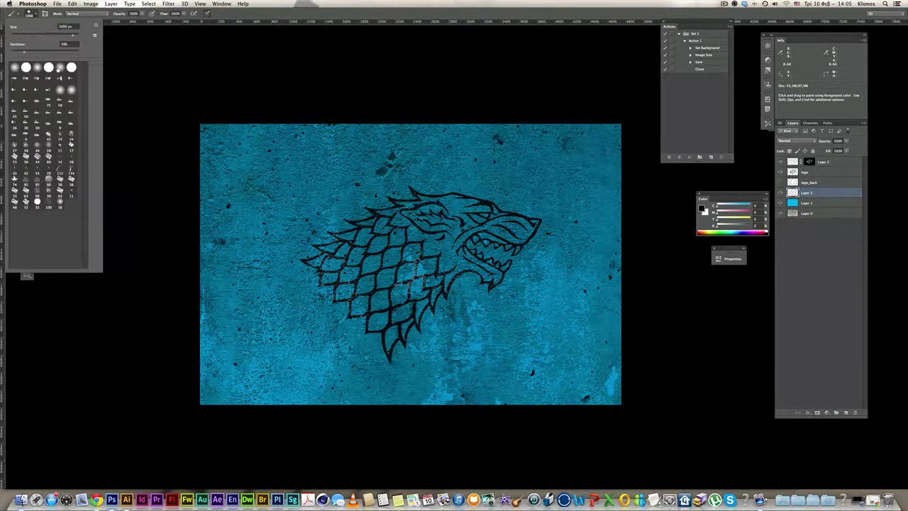
left_click(166, 63)
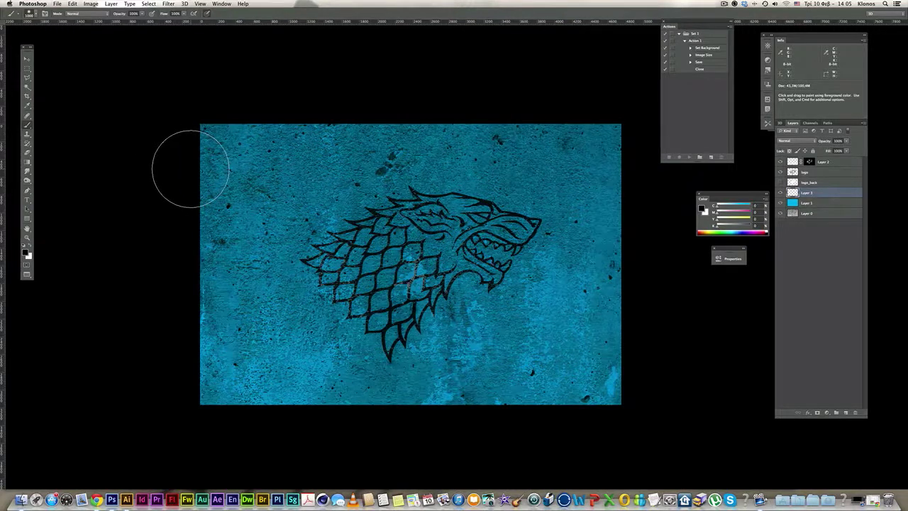
- Enlarge the brush and paint a soft black vignette around all four edges of the image on the new layer
key("bracketright")
key("bracketright")
key("bracketright")
key("bracketright")
key("bracketright")
key("bracketright")
key("bracketright")
key("bracketright")
key("bracketright")
key("bracketright")
key("bracketright")
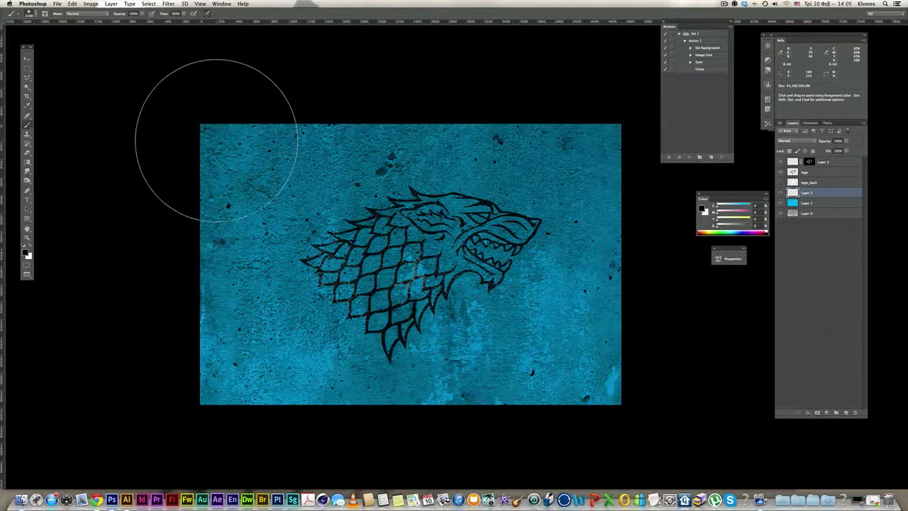
left_click(472, 185, "alt")
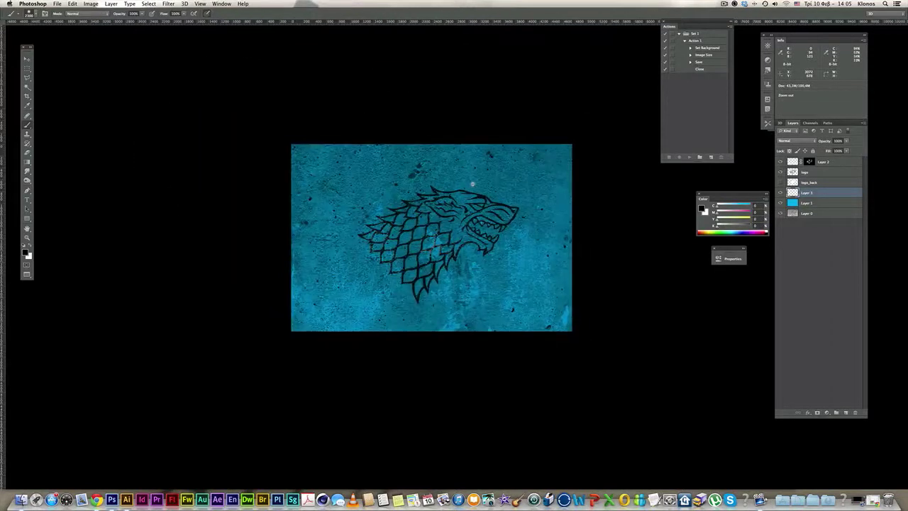
left_click(473, 184, "alt")
left_click_drag(513, 174, 471, 198)
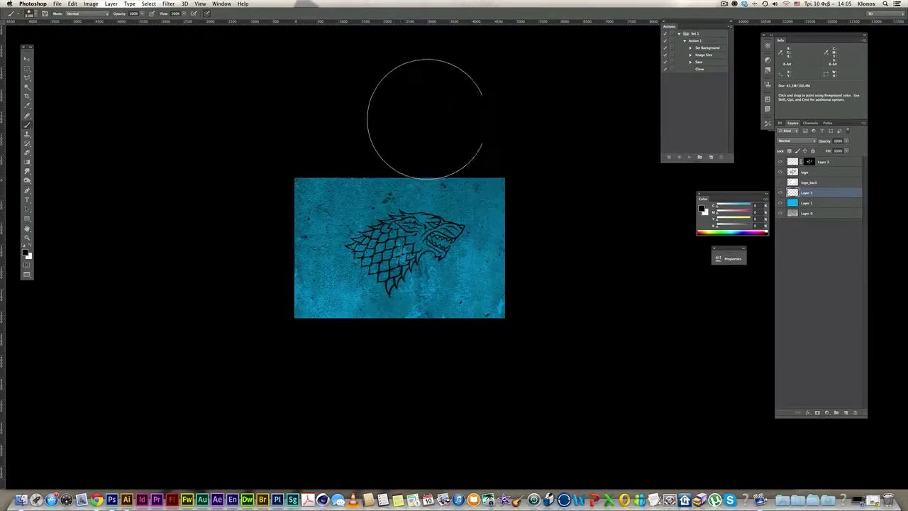
mouse_move(547, 136)
left_mouse_down()
mouse_move(449, 121)
mouse_move(544, 159)
mouse_move(565, 179)
mouse_move(579, 241)
mouse_move(561, 203)
mouse_move(574, 297)
mouse_move(552, 163)
left_mouse_up()
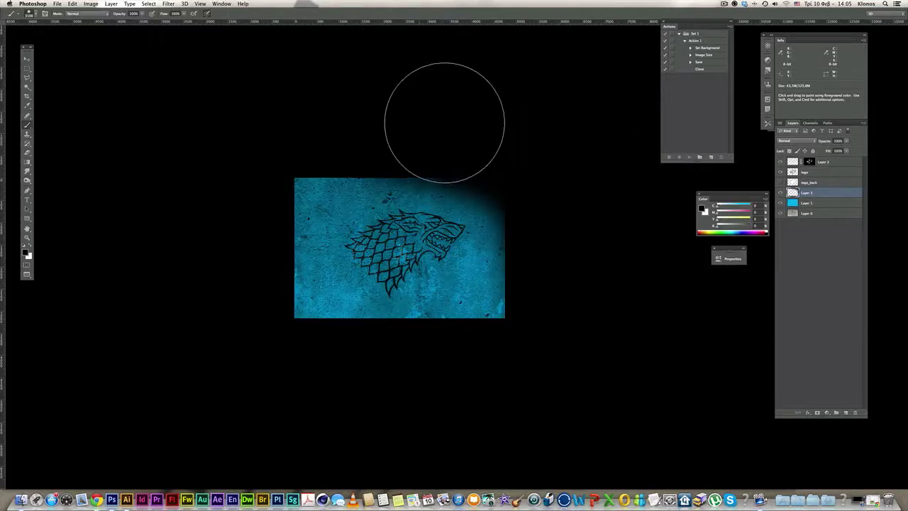
mouse_move(442, 122)
left_mouse_down()
mouse_move(326, 125)
mouse_move(354, 126)
mouse_move(279, 152)
mouse_move(232, 200)
mouse_move(405, 128)
mouse_move(271, 157)
mouse_move(225, 218)
mouse_move(233, 231)
mouse_move(261, 221)
mouse_move(251, 245)
mouse_move(271, 414)
mouse_move(293, 349)
mouse_move(263, 276)
mouse_move(269, 191)
mouse_move(250, 336)
mouse_move(220, 349)
left_mouse_up()
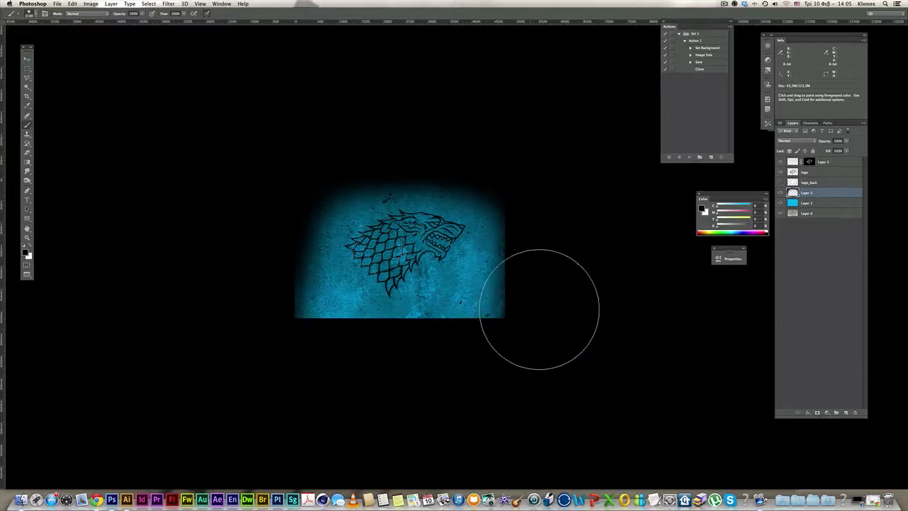
mouse_move(540, 309)
left_mouse_down()
mouse_move(456, 373)
mouse_move(576, 272)
mouse_move(574, 219)
mouse_move(558, 206)
mouse_move(568, 303)
mouse_move(545, 250)
left_mouse_up()
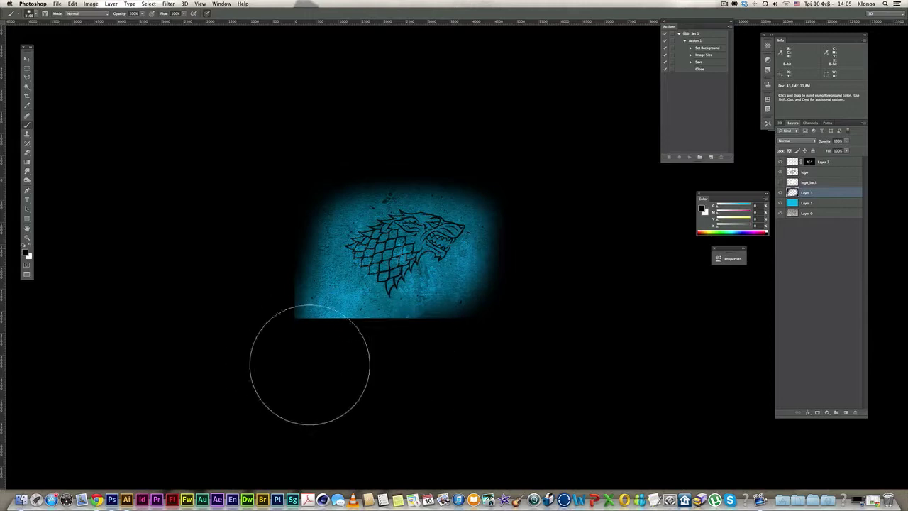
mouse_move(310, 365)
left_mouse_down()
mouse_move(340, 364)
mouse_move(276, 356)
mouse_move(228, 299)
mouse_move(248, 262)
mouse_move(346, 381)
mouse_move(321, 377)
mouse_move(296, 351)
mouse_move(530, 381)
left_mouse_up()
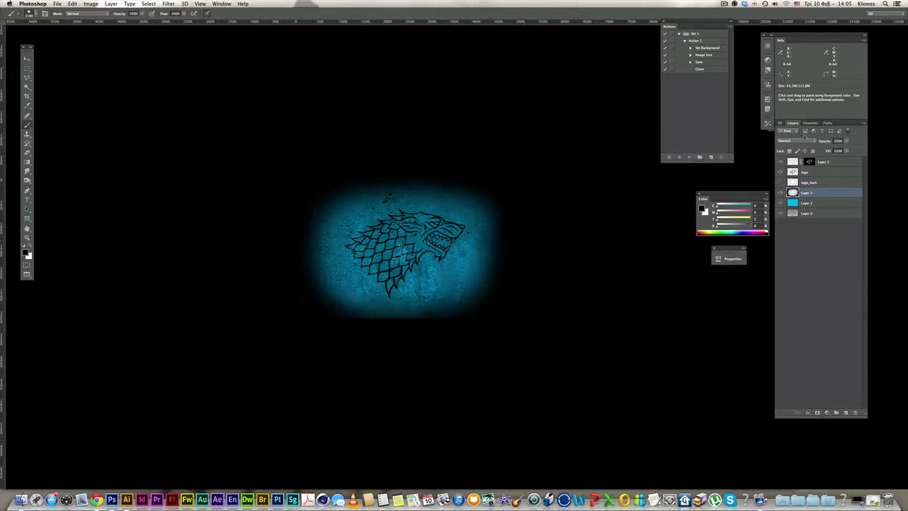
- Set the vignette layer's blend mode to Multiply and reduce its opacity to roughly half
left_click(794, 141)
left_click(789, 158)
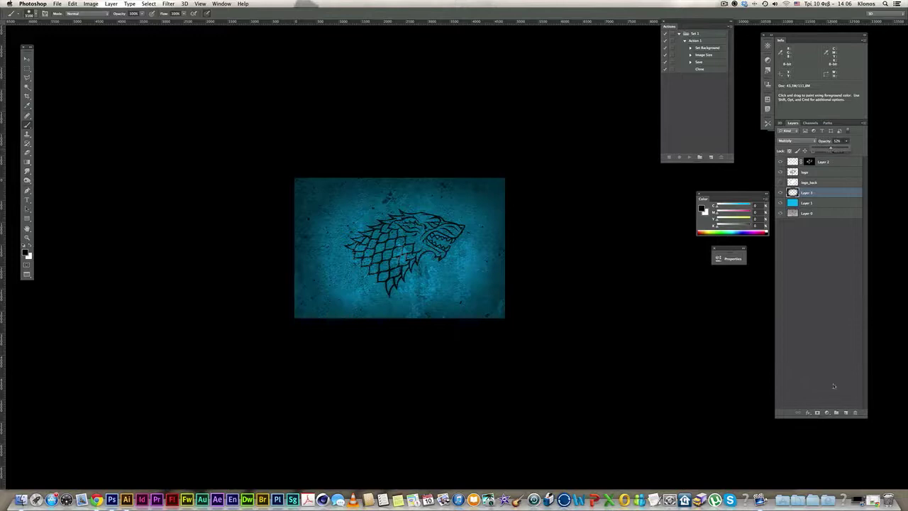
- Add another layer above the vignette and paint soft black over the four corners of the image with the large brush
left_click(846, 413)
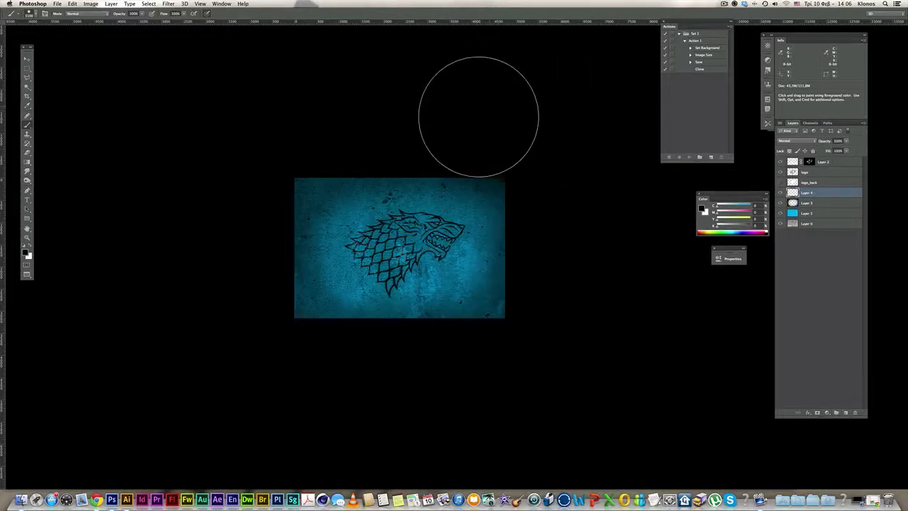
left_click_drag(565, 173, 569, 309)
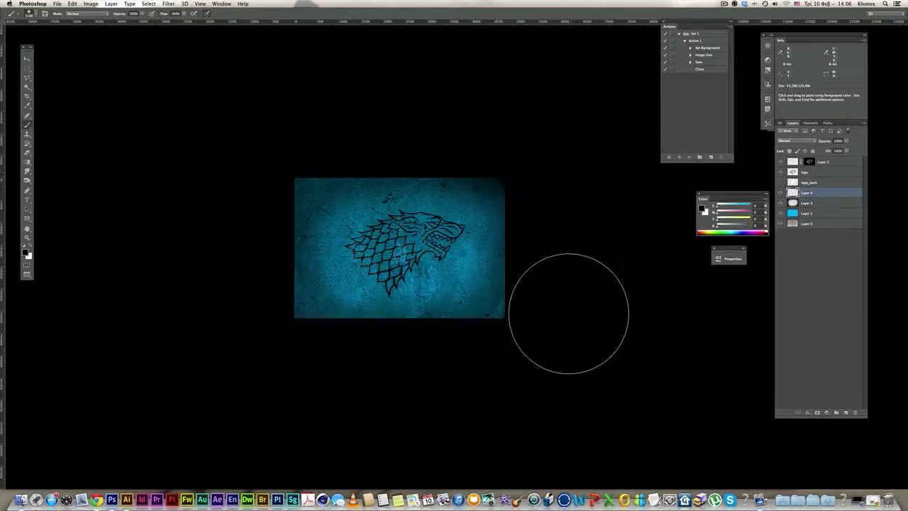
mouse_move(496, 355)
left_mouse_down()
mouse_move(464, 377)
mouse_move(549, 353)
left_mouse_up()
mouse_move(324, 377)
left_mouse_down()
mouse_move(258, 351)
mouse_move(232, 298)
left_mouse_up()
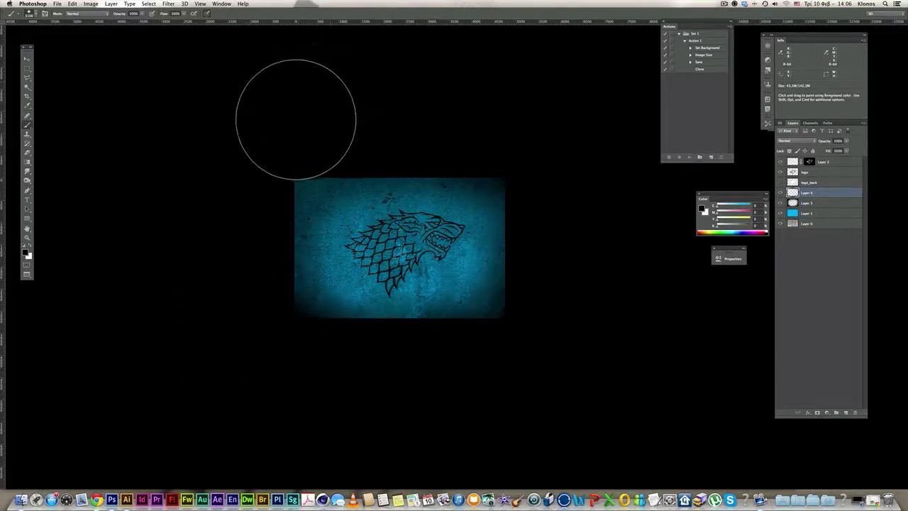
mouse_move(249, 171)
left_mouse_down()
mouse_move(276, 141)
mouse_move(251, 170)
mouse_move(355, 110)
left_mouse_up()
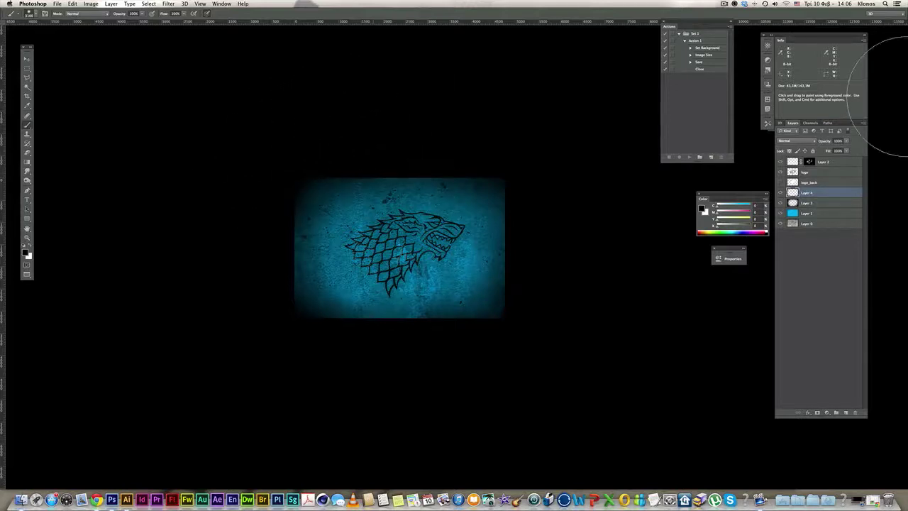
- Set the corner-darkening layer's blend mode to Multiply and reduce its opacity to roughly two thirds
left_click(801, 142)
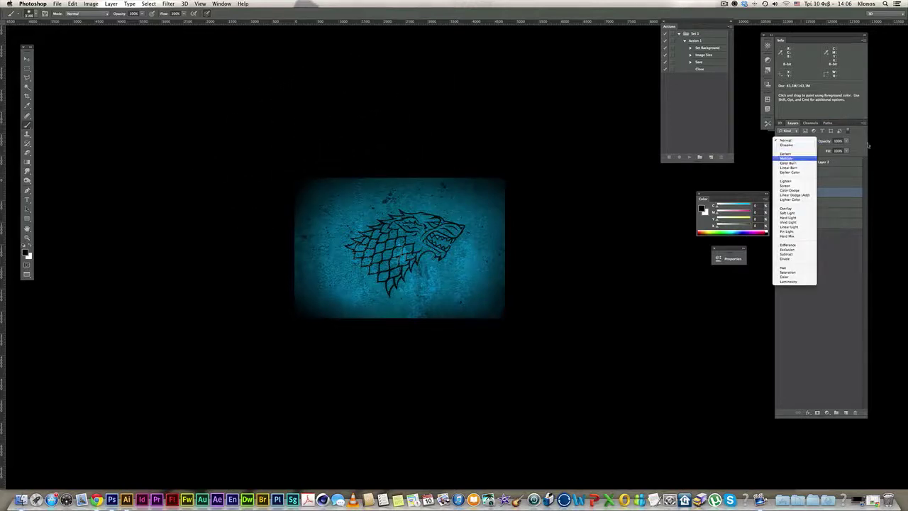
left_click(793, 160)
left_click_drag(839, 149, 836, 149)
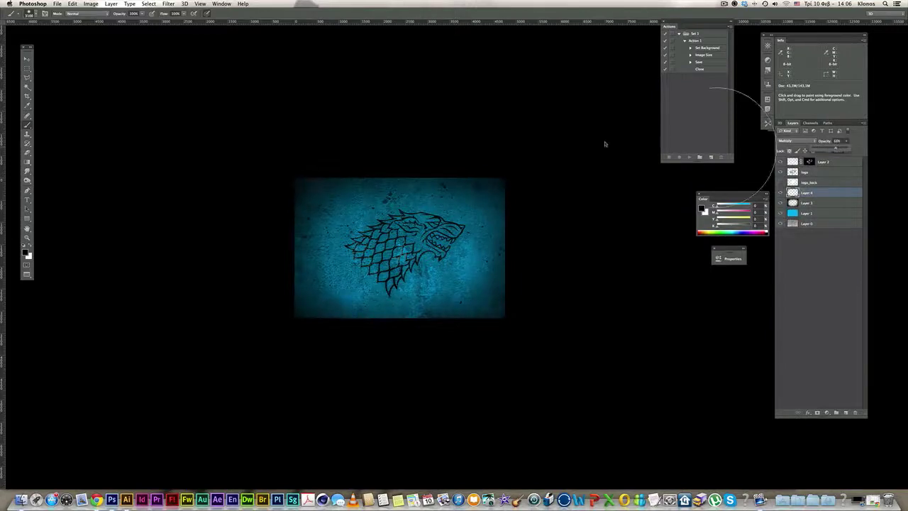
- Add a layer above logo_back, dab one large soft white spot over the wolf, and set the layer's blend mode to Overlay
left_click(430, 234, "super")
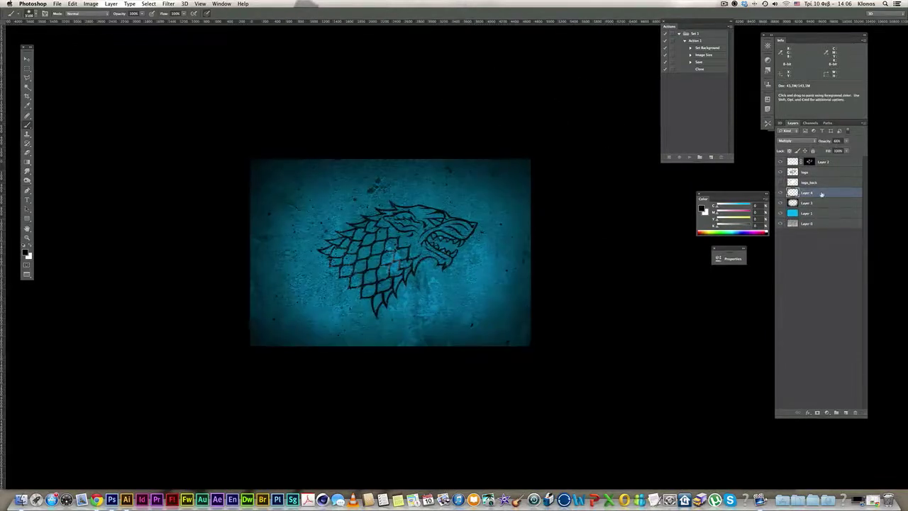
left_click(818, 182)
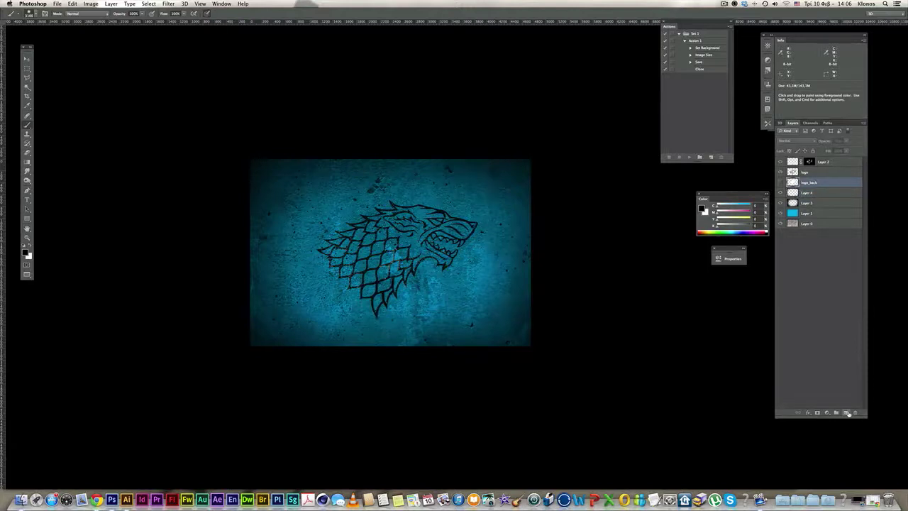
left_click(847, 412)
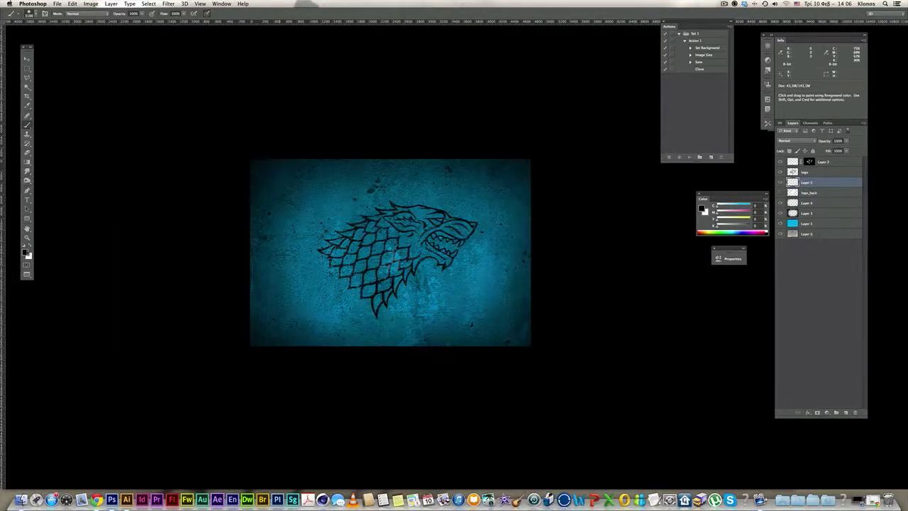
left_click(31, 249)
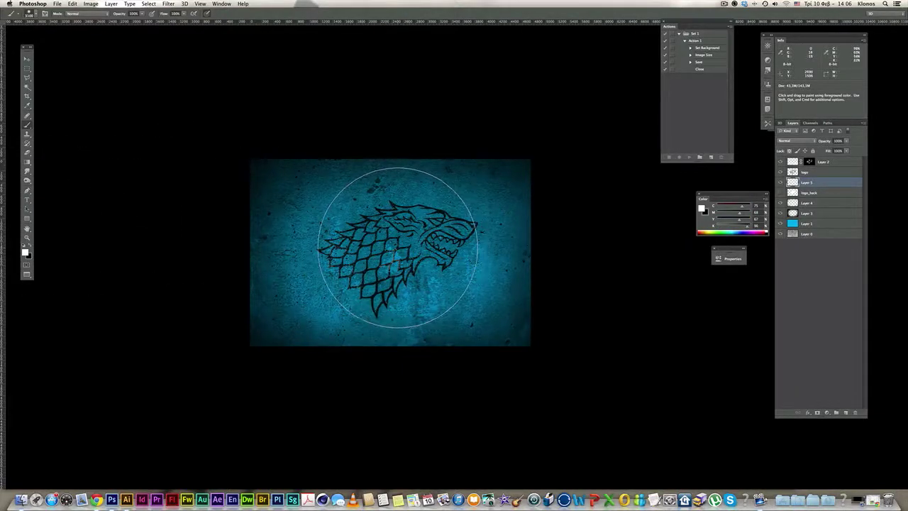
left_click(398, 248)
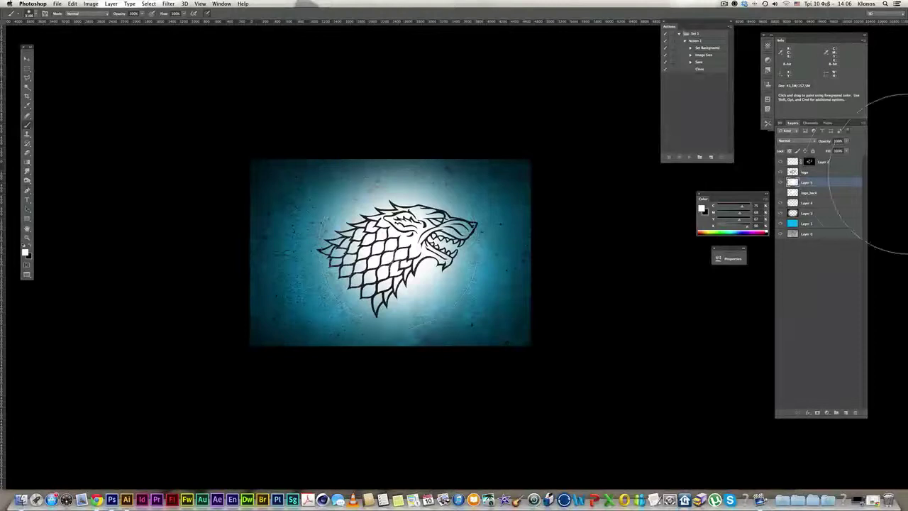
left_click(791, 143)
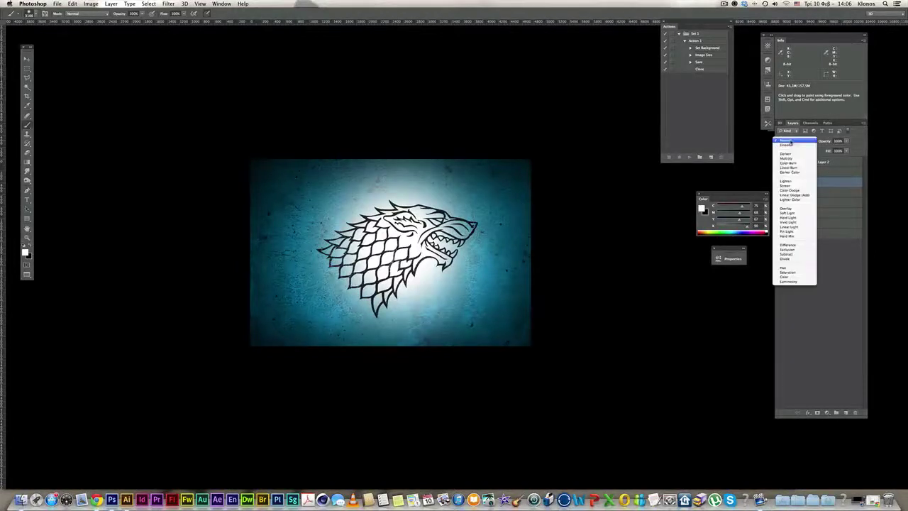
left_click(787, 209)
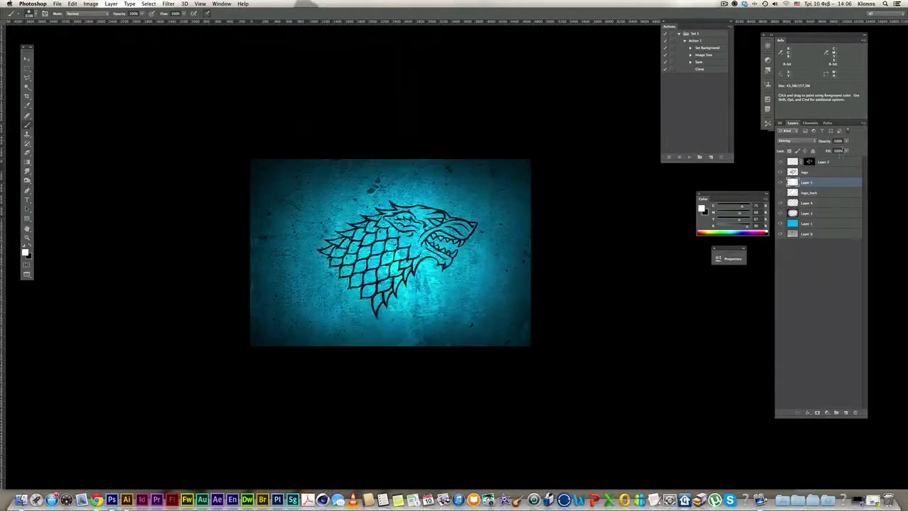
- Move the logo_back layer above the white glow layer and make it visible
left_click(781, 192)
left_click(782, 192)
left_click(782, 192)
left_click(782, 193)
double_click(809, 192)
left_click_drag(813, 187, 809, 181)
left_click(781, 182)
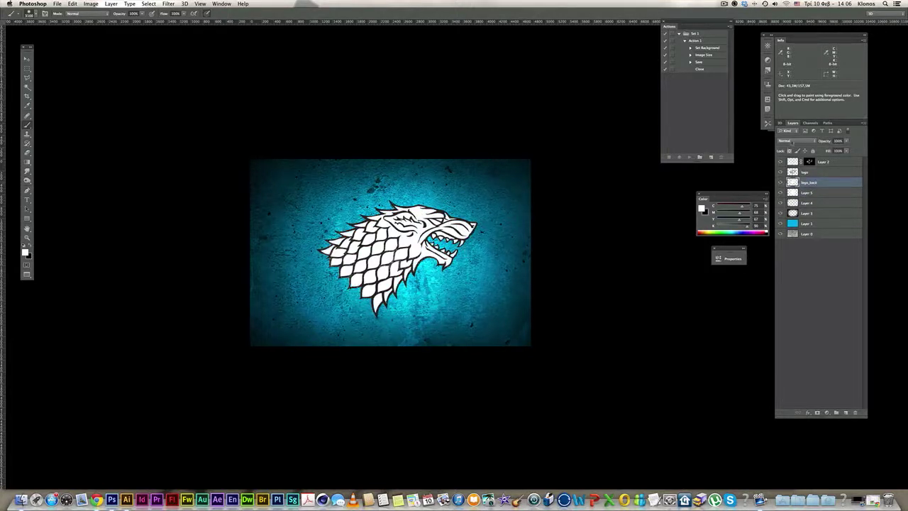
- Set the logo_back layer's blend mode to Overlay and reduce its opacity to about one third
left_click(793, 141)
left_click(792, 205)
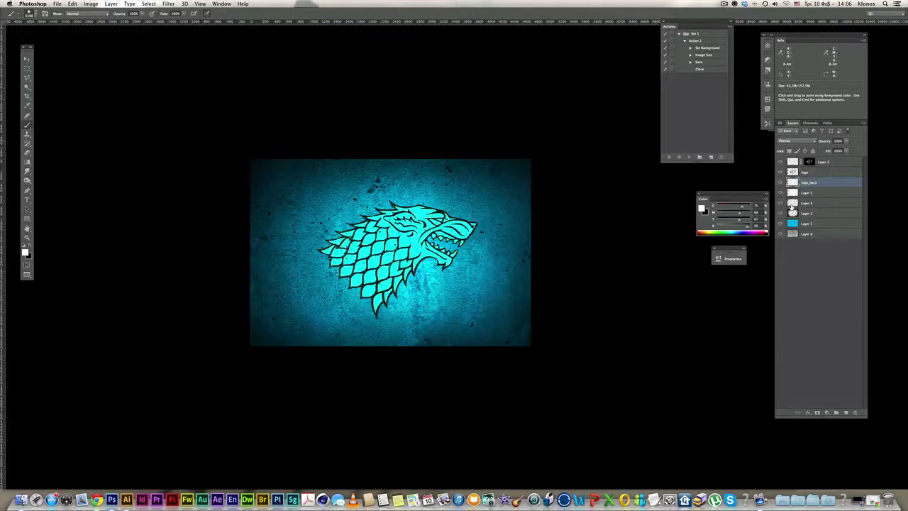
left_click_drag(837, 149, 825, 150)
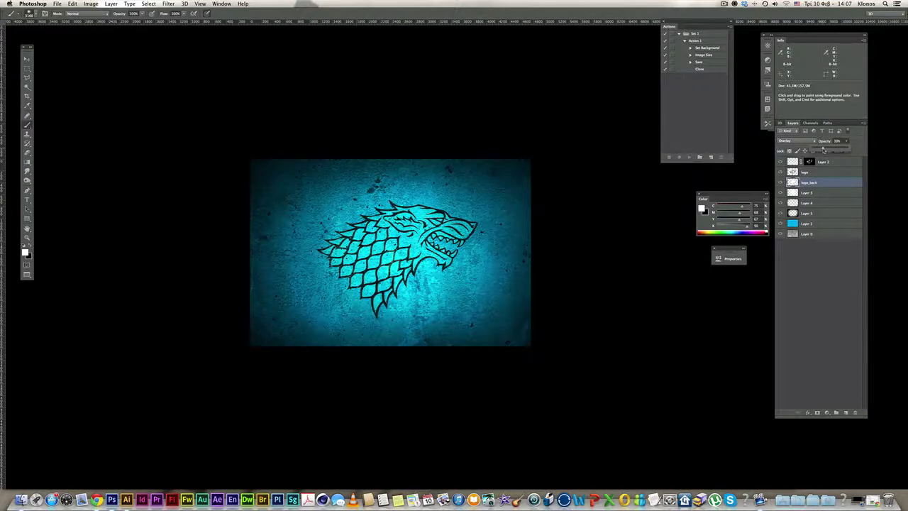
- Load the logo_back shape as a selection, add a layer above the white glow layer, and invert the selection
left_click(442, 237, "super")
left_click_drag(451, 242, 462, 243)
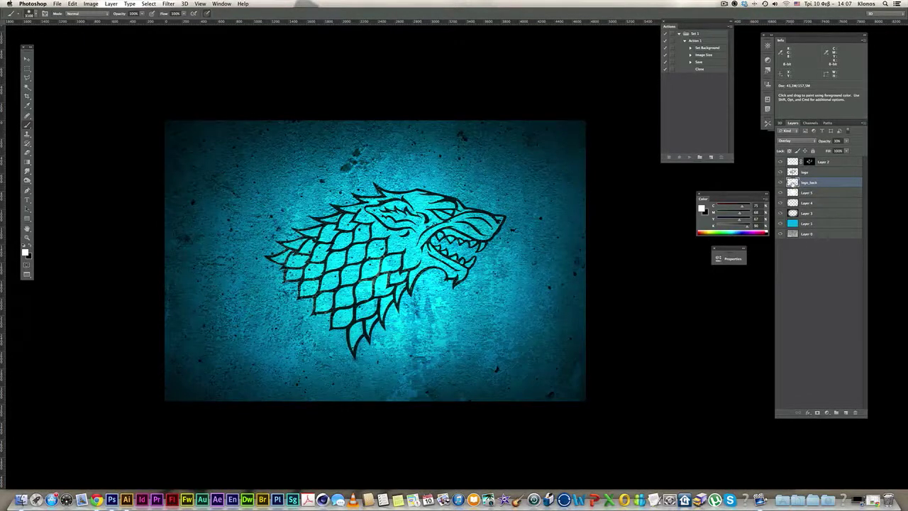
left_click(824, 193)
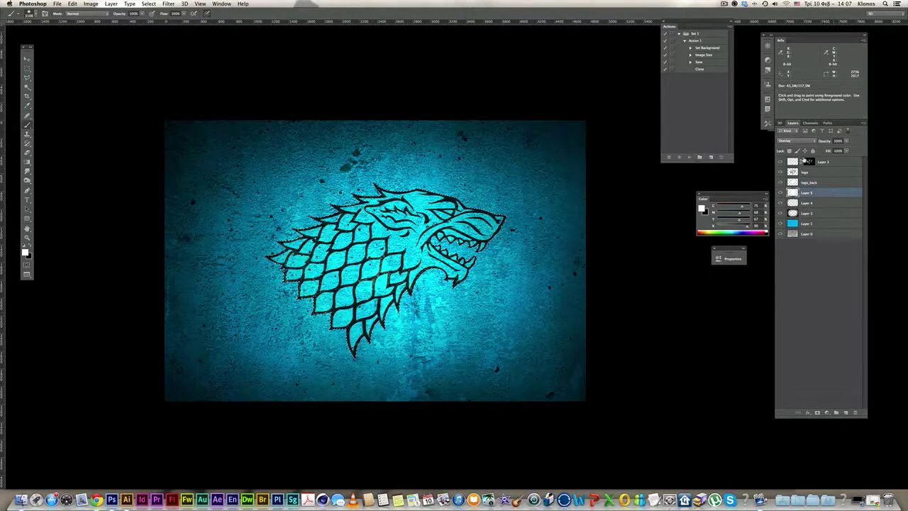
left_click(846, 413)
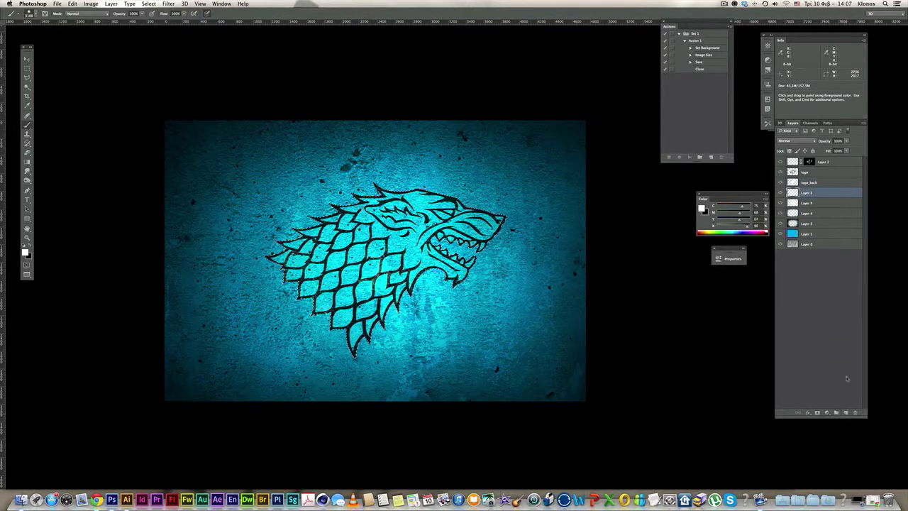
key("super+a")
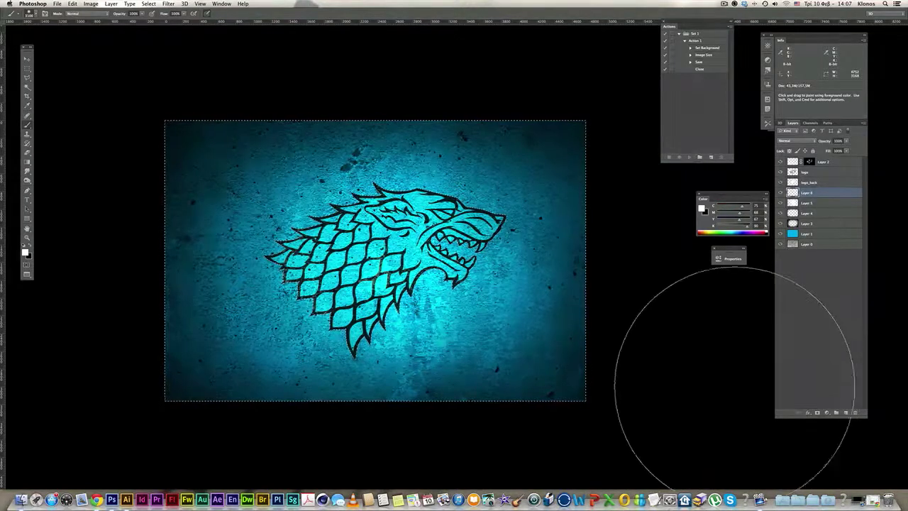
key("super+z")
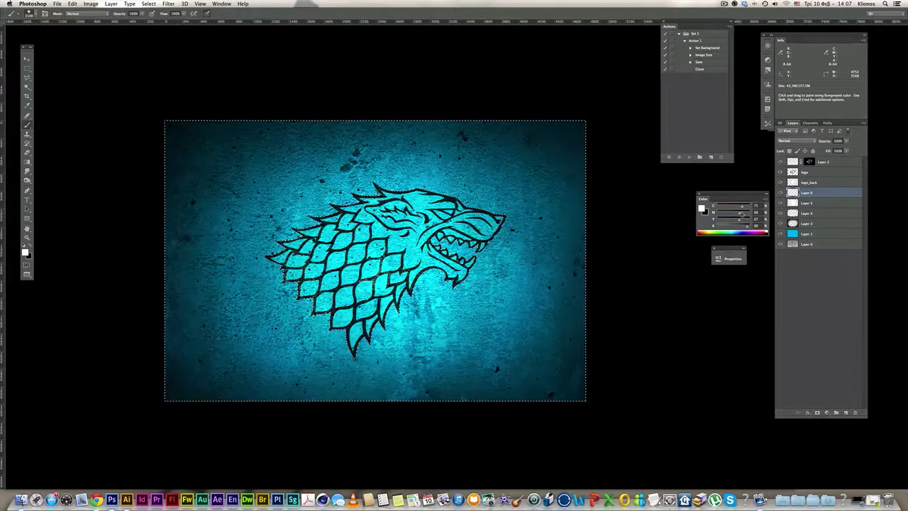
- Mix a light pink, undo the white dab around the wolf, and make the pink the foreground colour
mouse_move(739, 221)
left_mouse_down()
mouse_move(717, 221)
mouse_move(717, 207)
mouse_move(746, 227)
left_mouse_up()
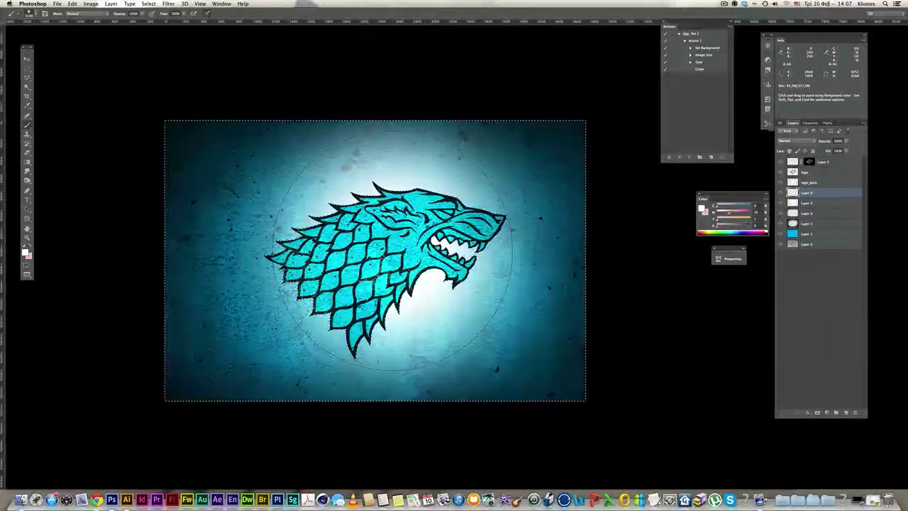
key("super+z")
key("x")
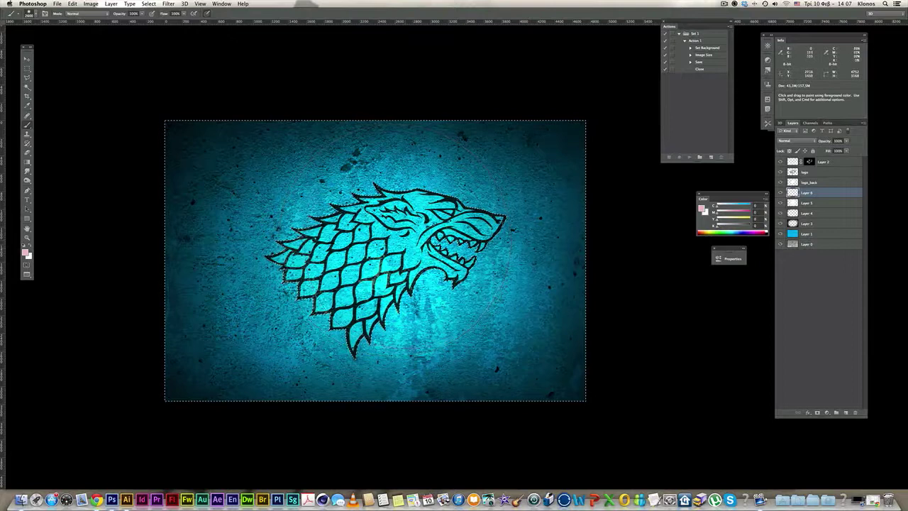
- Shrink the soft brush, paint pink glow spots below the jaw and behind the wolf's head, and deselect
key("bracketleft")
key("bracketleft")
key("bracketleft")
key("bracketleft")
left_click(395, 250)
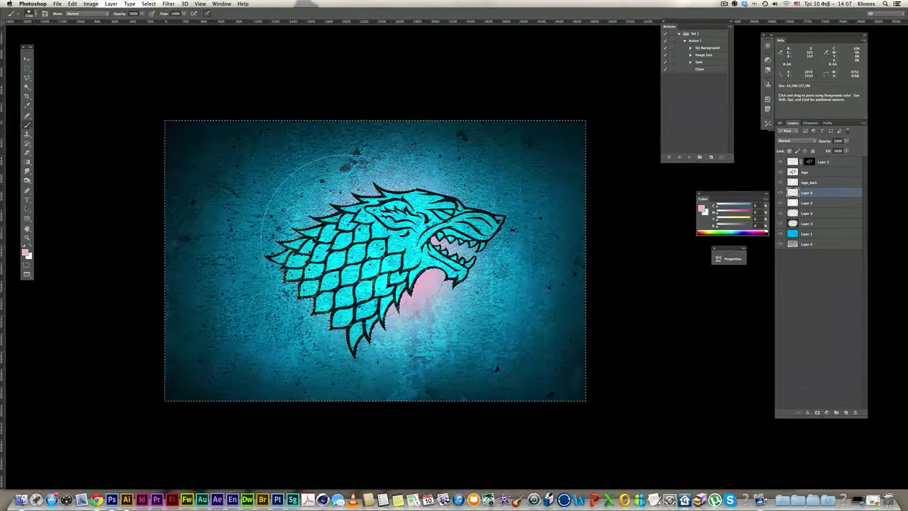
left_click(349, 240)
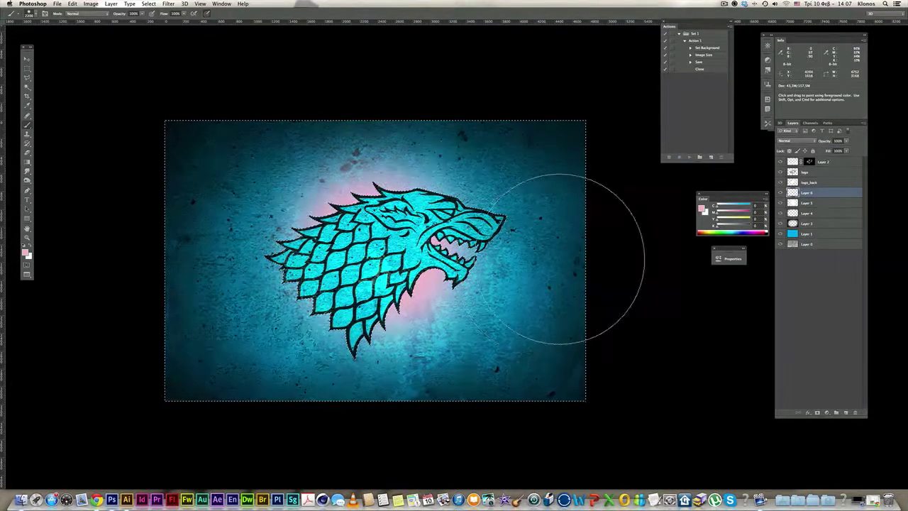
key("super+d")
- Try Overlay on the pink glow layer, and set its blend mode to Color instead
left_click(797, 141)
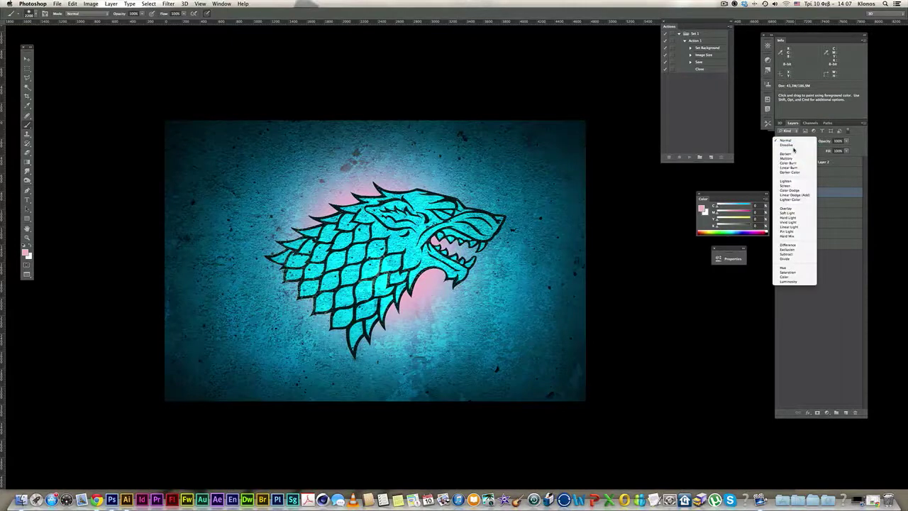
left_click(791, 210)
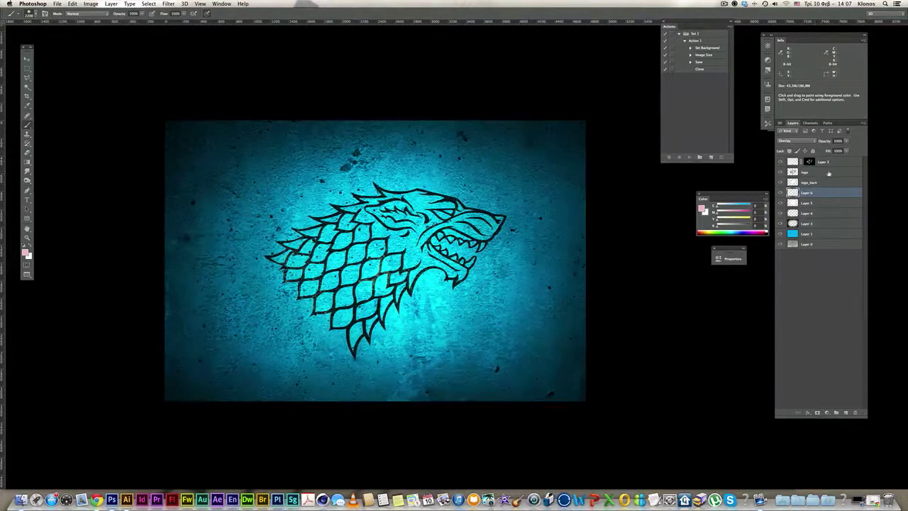
left_click(806, 141)
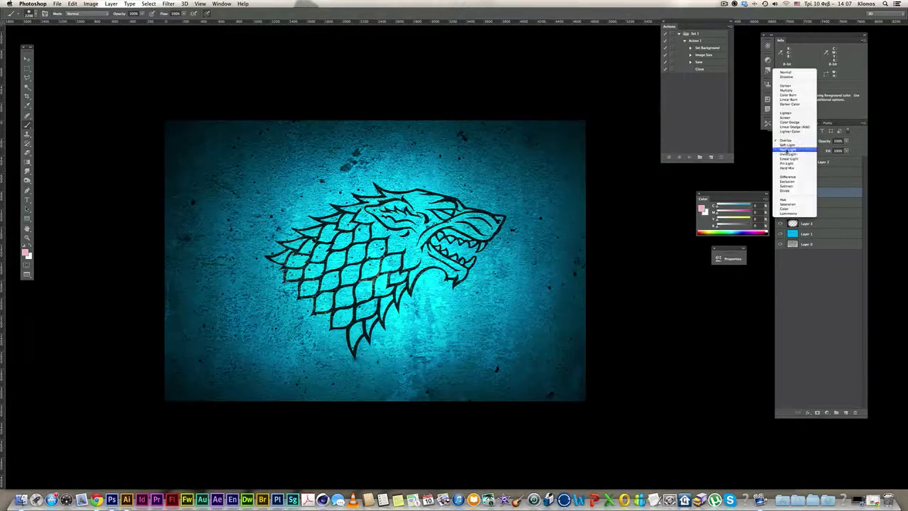
left_click(788, 209)
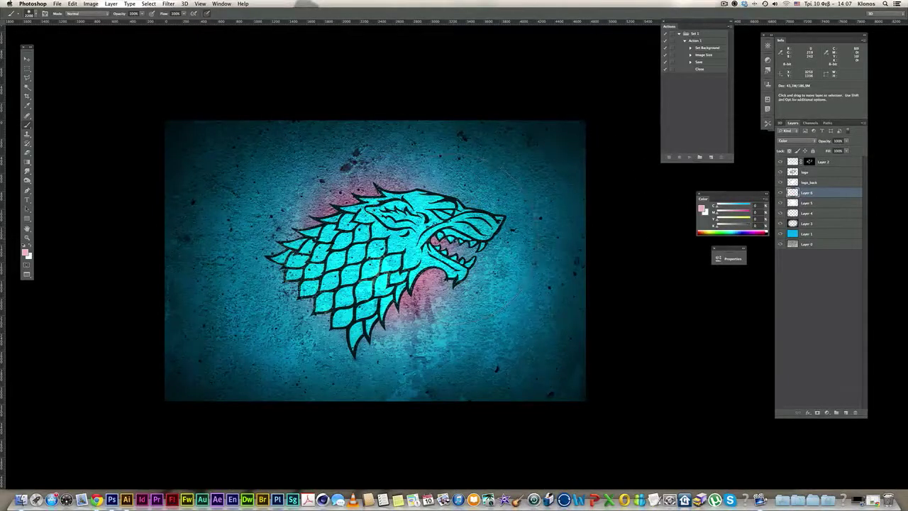
- Shift the pink glow layer's hue far into the negative range with a Hue/Saturation adjustment
key("super+u")
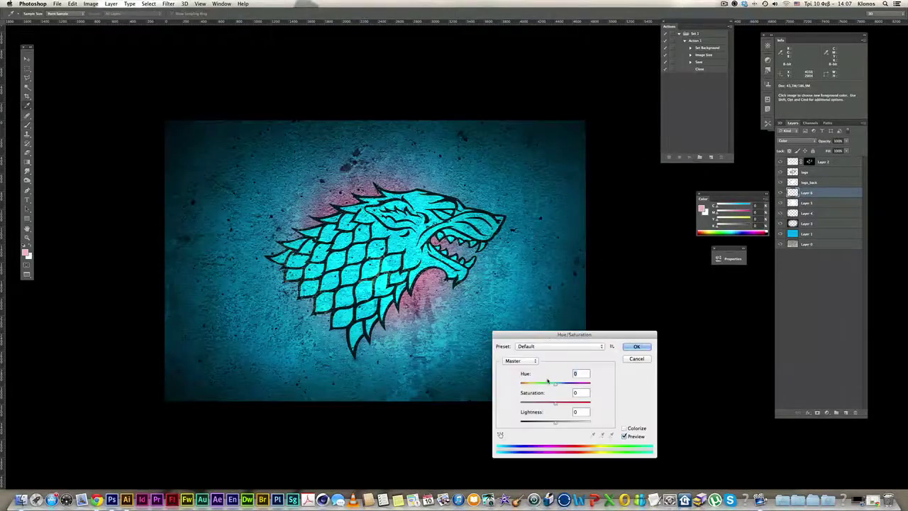
left_click_drag(555, 386, 523, 384)
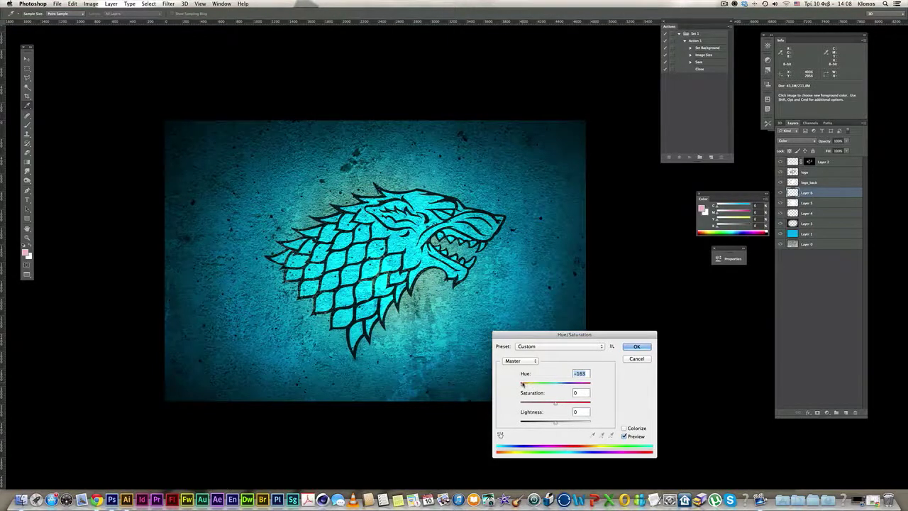
left_click_drag(523, 383, 527, 385)
key("Return")
- Compare the whole image with the tinted glow layer hidden and shown
left_click(527, 308, "alt")
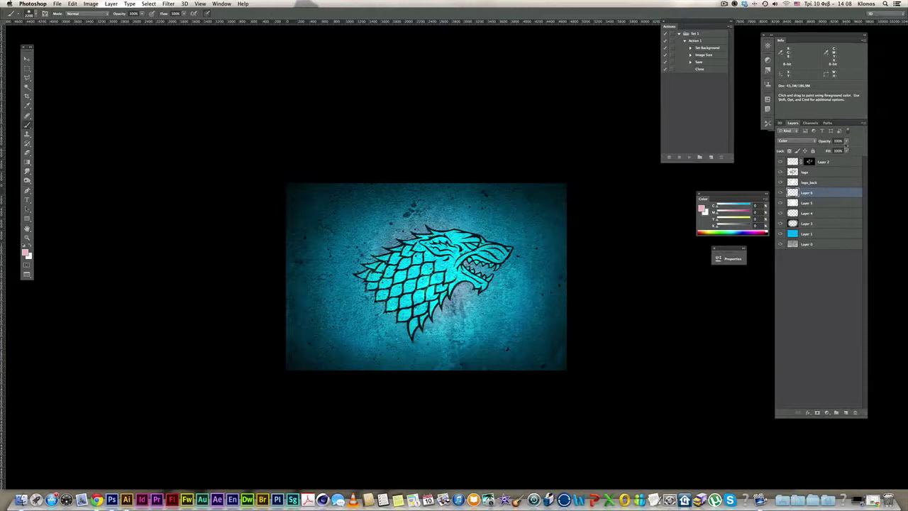
left_click(846, 141)
left_click(781, 193)
left_click(781, 193)
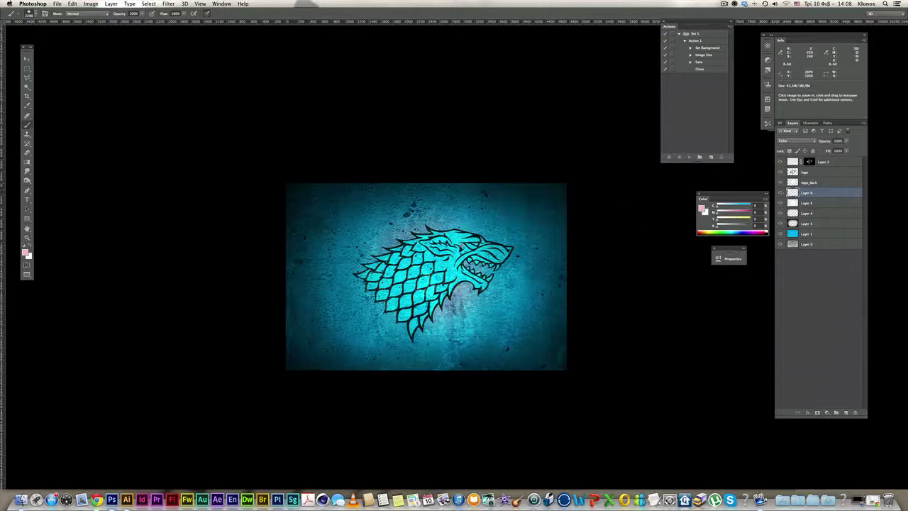
- Switch the glow layer to Normal, sample the light blue glow as the foreground colour, and return the layer's blend mode to Color
left_click(461, 244, "super")
left_click_drag(564, 251, 552, 239)
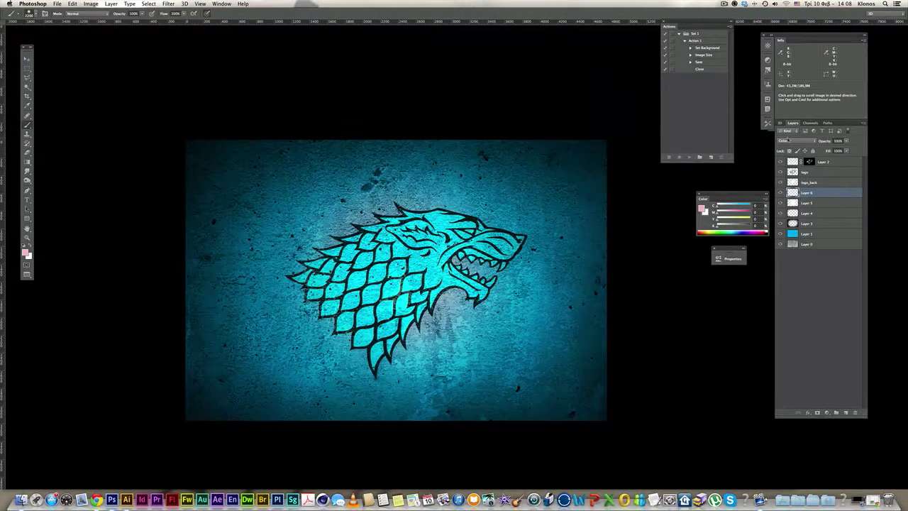
left_click(788, 141)
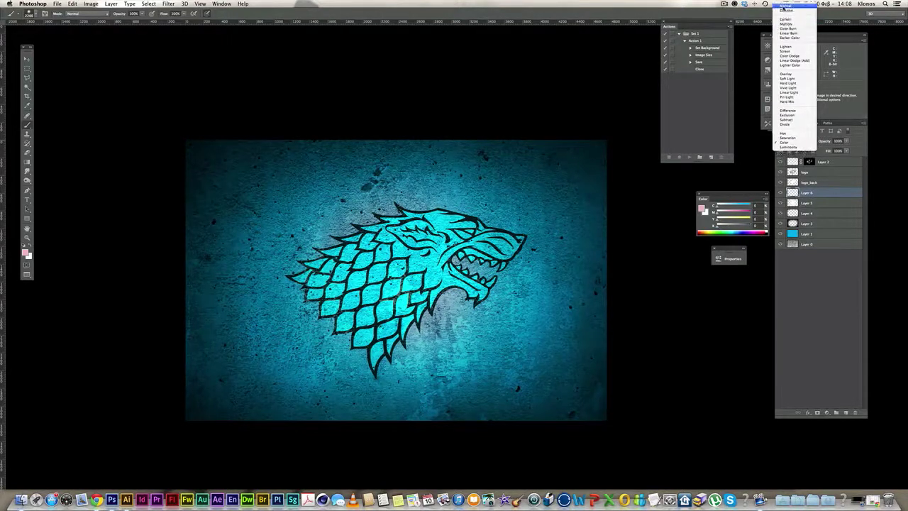
left_click(787, 8)
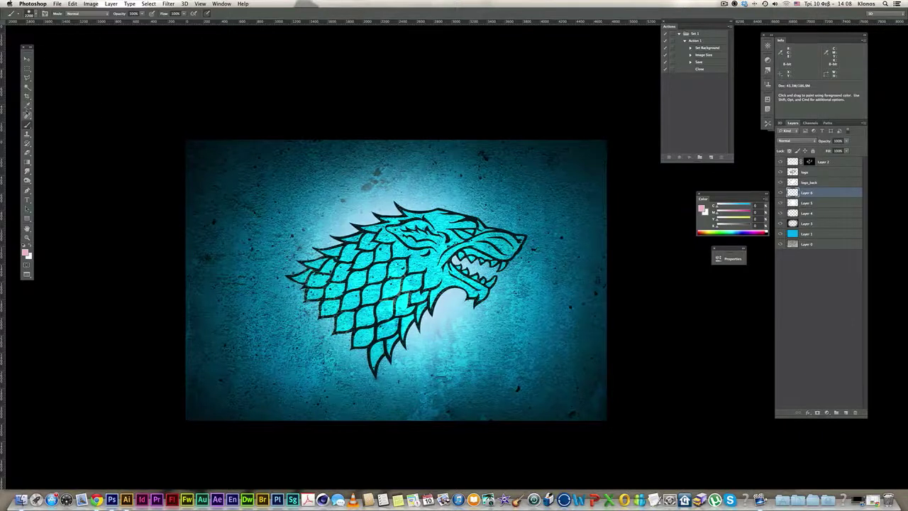
left_click(28, 105)
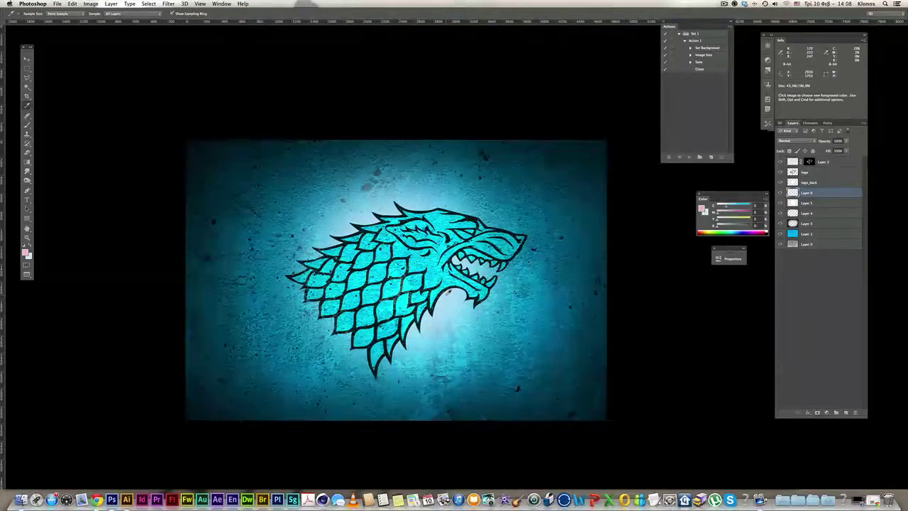
key("x")
left_click(796, 140)
left_click(790, 277)
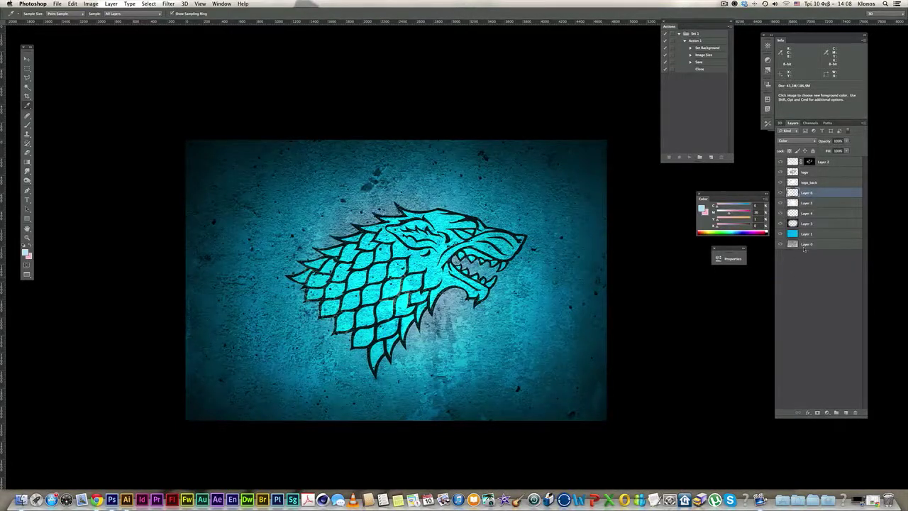
- Paint light blue around the outer wall on Layer 5 with a very large soft brush
left_click(821, 206)
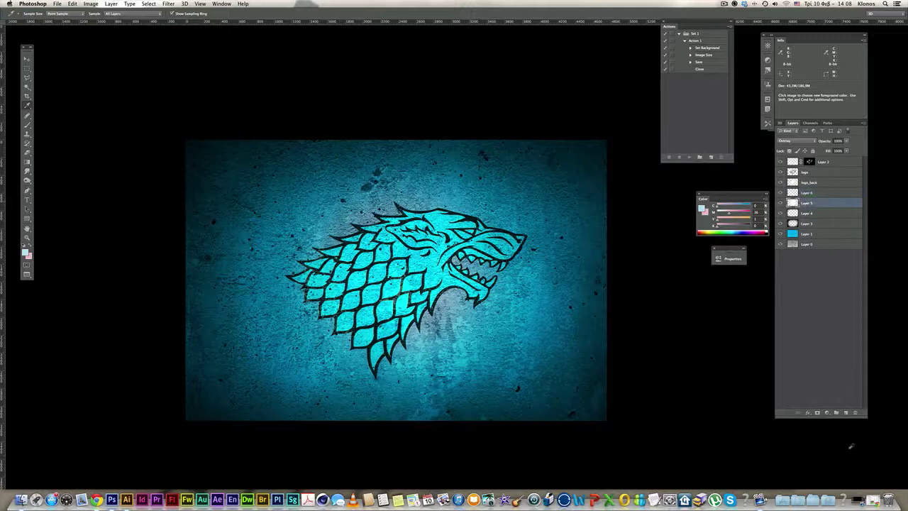
left_click(531, 353, "alt")
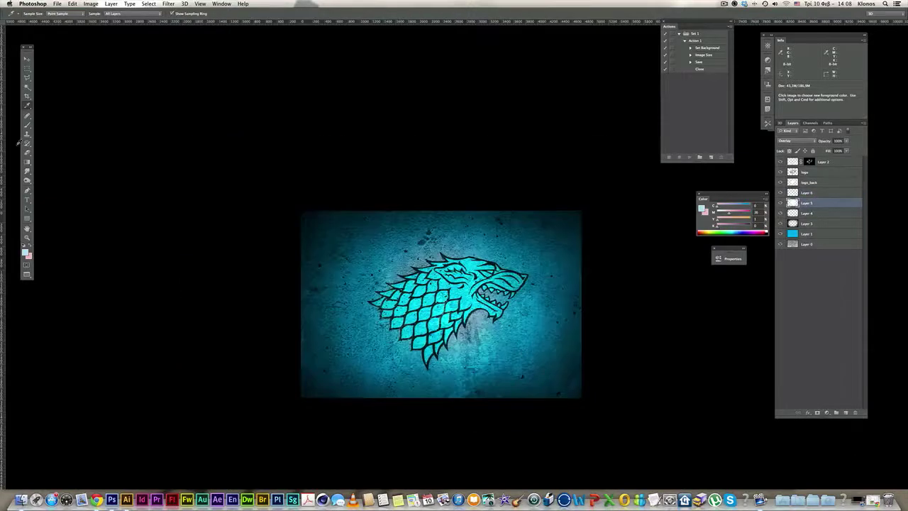
key("b")
scroll(528, 308, "right", 3)
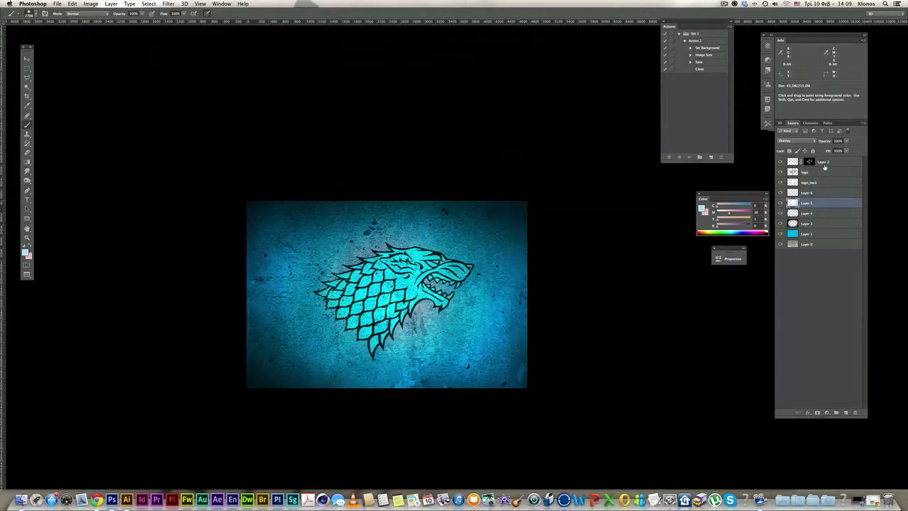
- Lower Layer 5's opacity to about 41%, compare it hidden and shown, and move it directly below Layer 3
left_click(846, 140)
left_click_drag(845, 150, 833, 150)
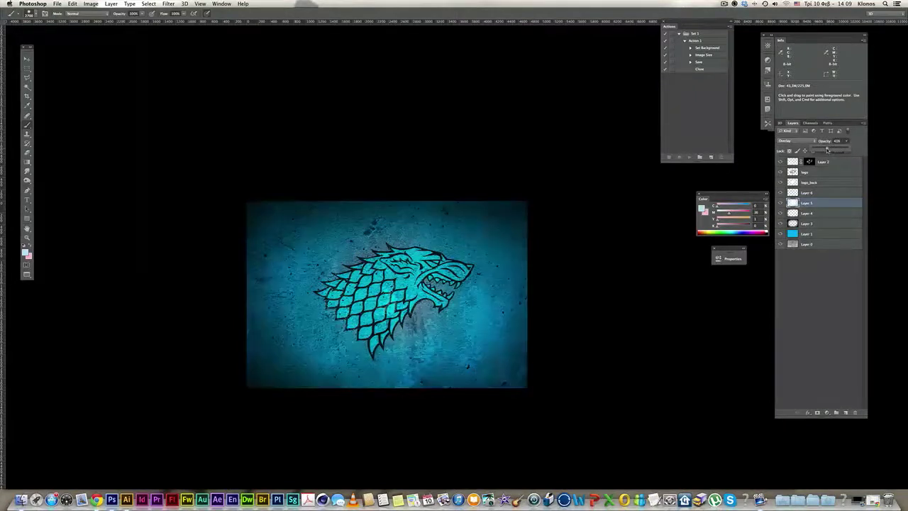
left_click(781, 202)
left_click(781, 203)
left_click_drag(818, 210, 817, 229)
- Load the logo_back shape as a selection and paint a soft white highlight inside the wolf's head on a new layer above it
key("z")
left_click(469, 243)
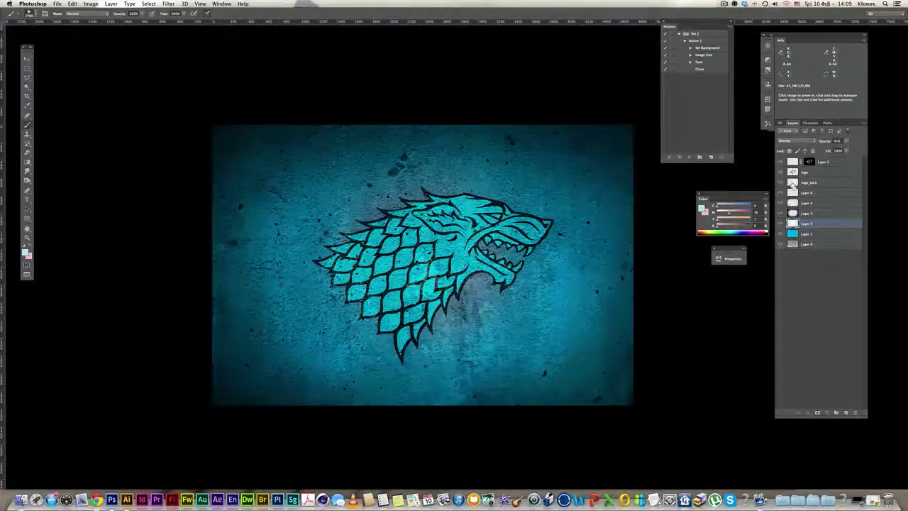
left_click(793, 183, "super")
left_click(812, 184)
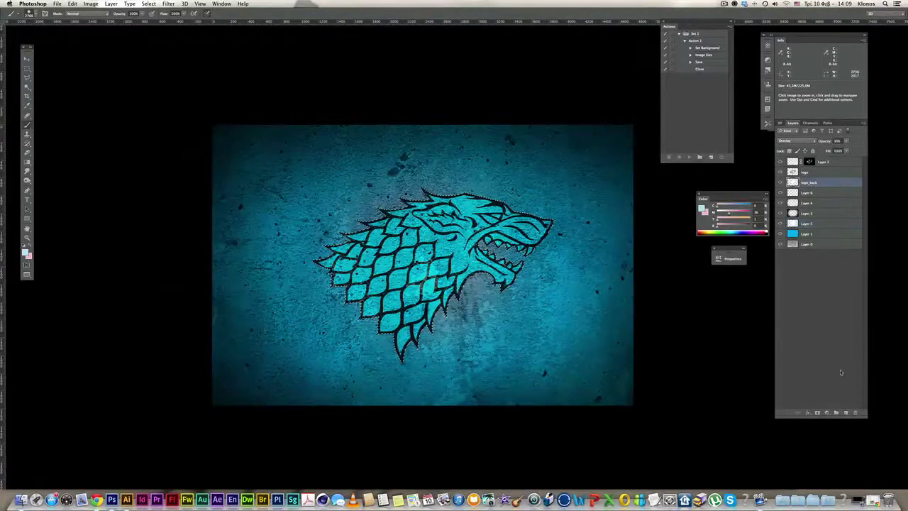
left_click(846, 413)
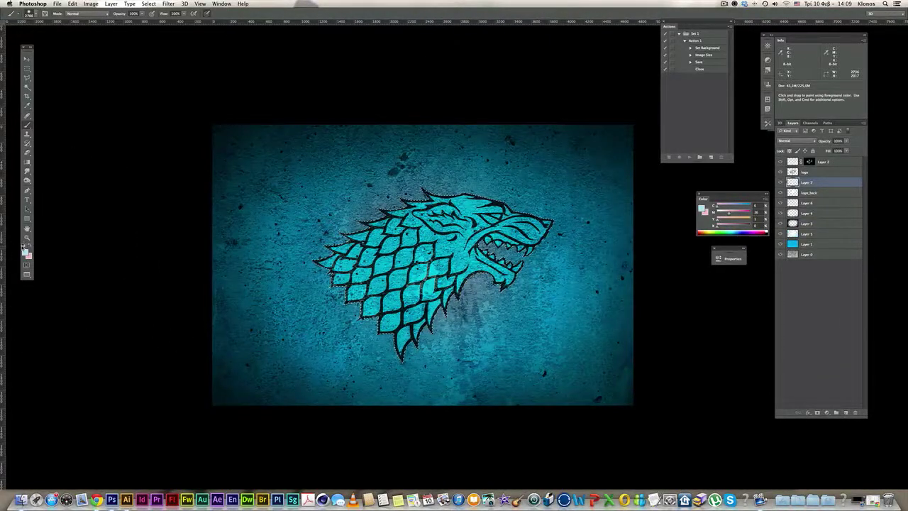
left_click(24, 245)
key("x")
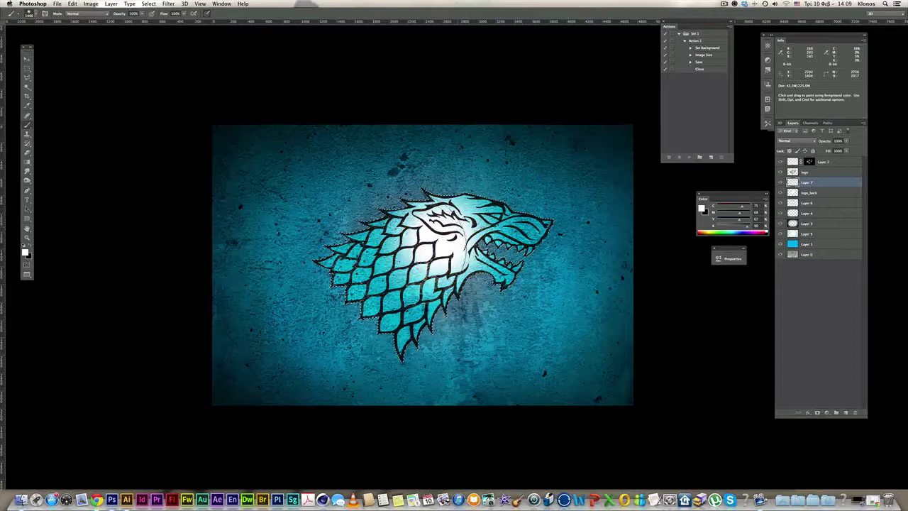
- Set the white highlight layer to Overlay, reduce its opacity, and deselect the wolf shape
left_click(799, 140)
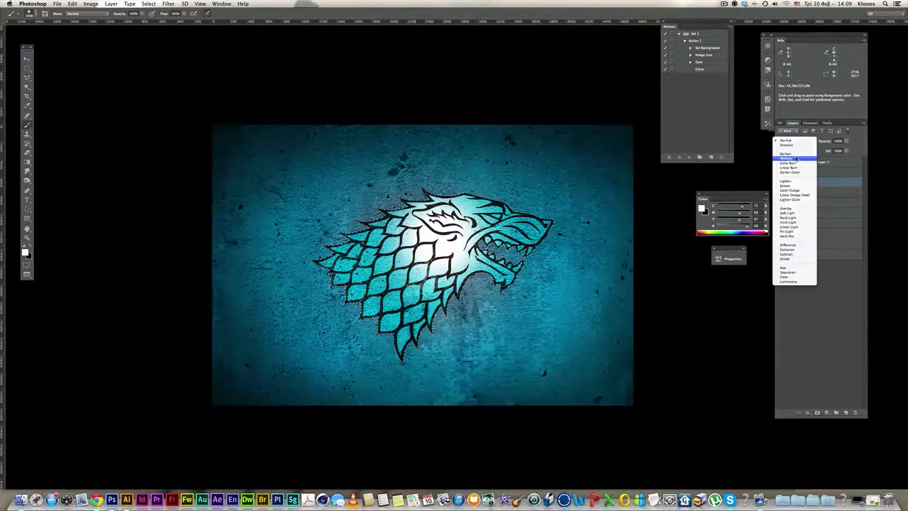
left_click(796, 207)
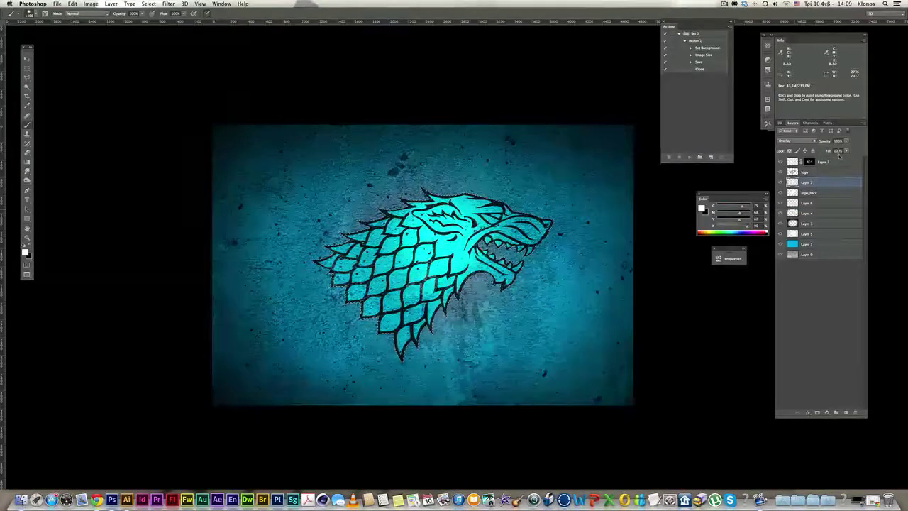
left_click(846, 142)
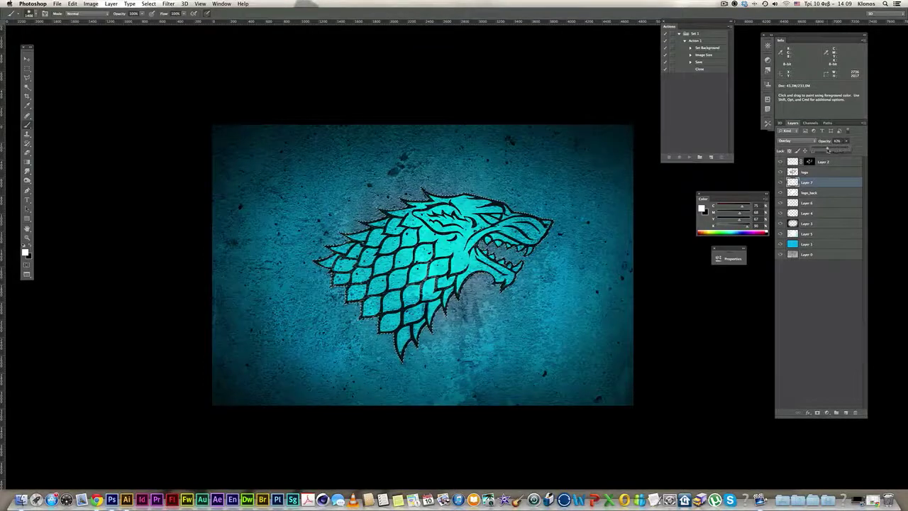
key("super+d")
- Check the wolf and its surrounding wall up close, and save the document
left_click_drag(535, 212, 512, 208)
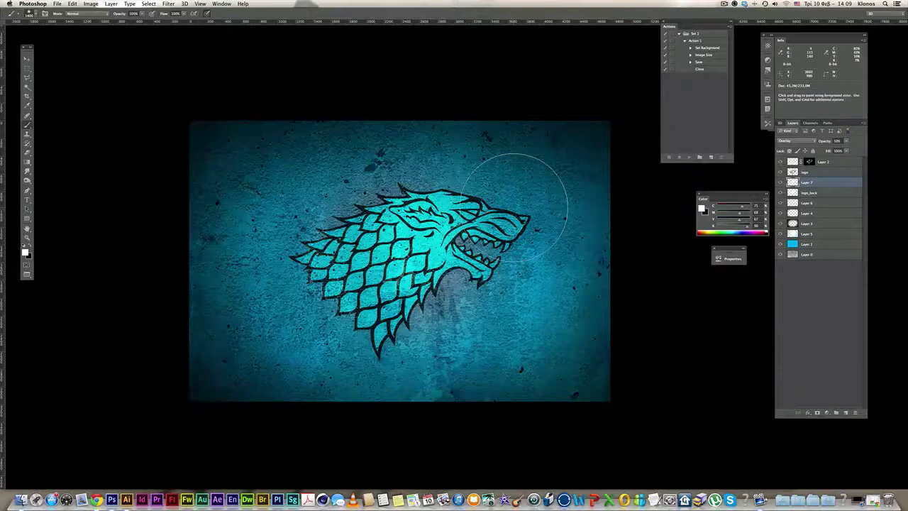
left_click(560, 241, "super")
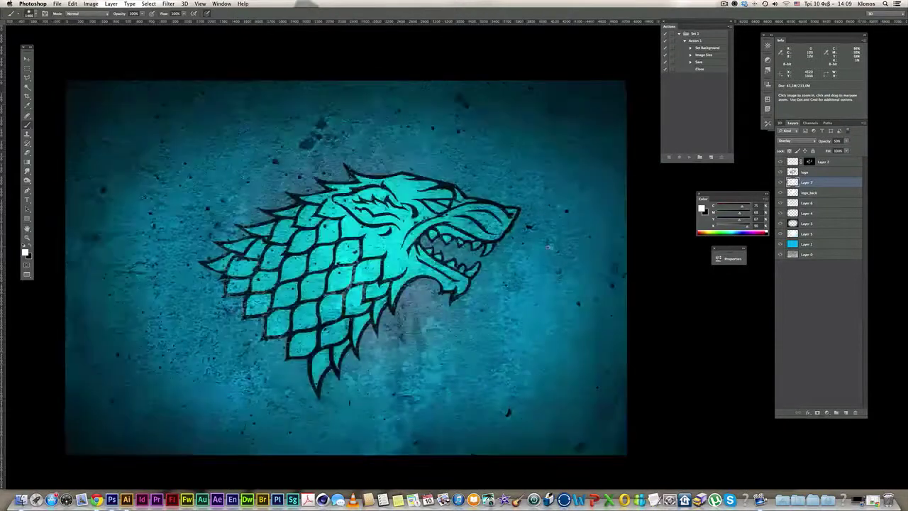
left_click_drag(547, 244, 571, 237)
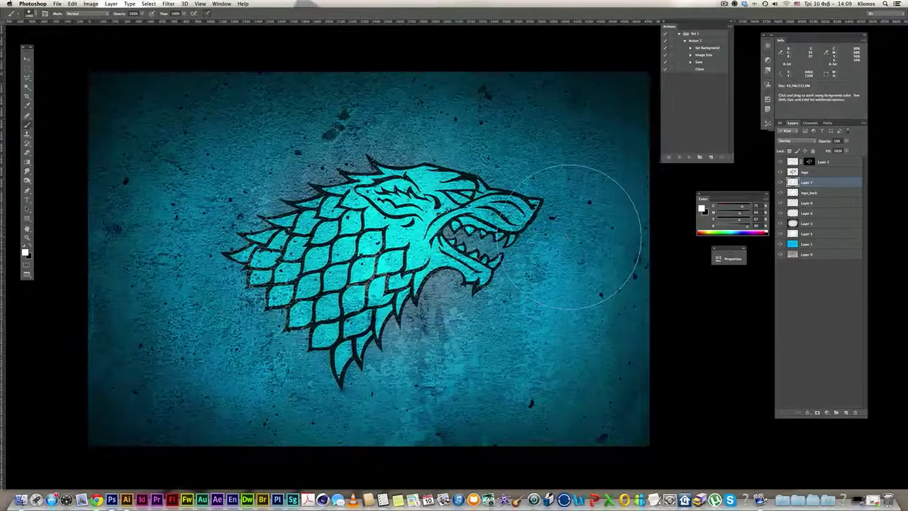
key("super+s")
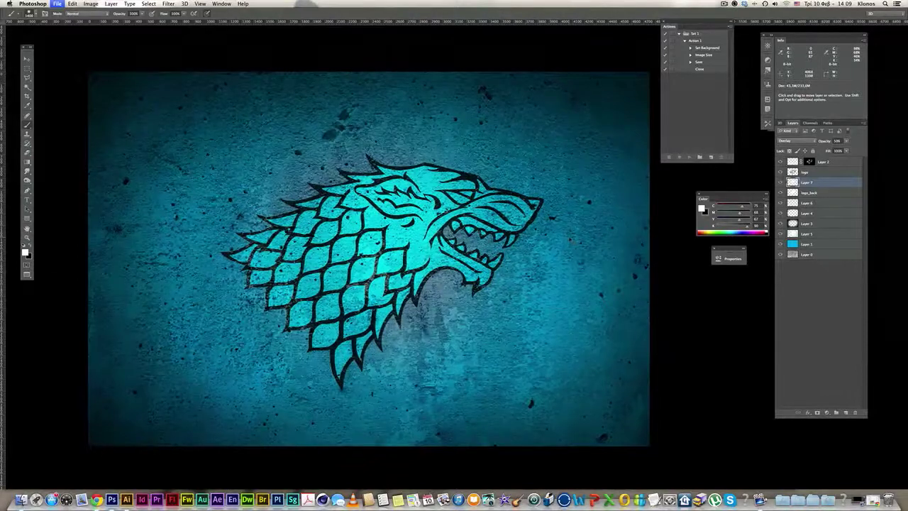